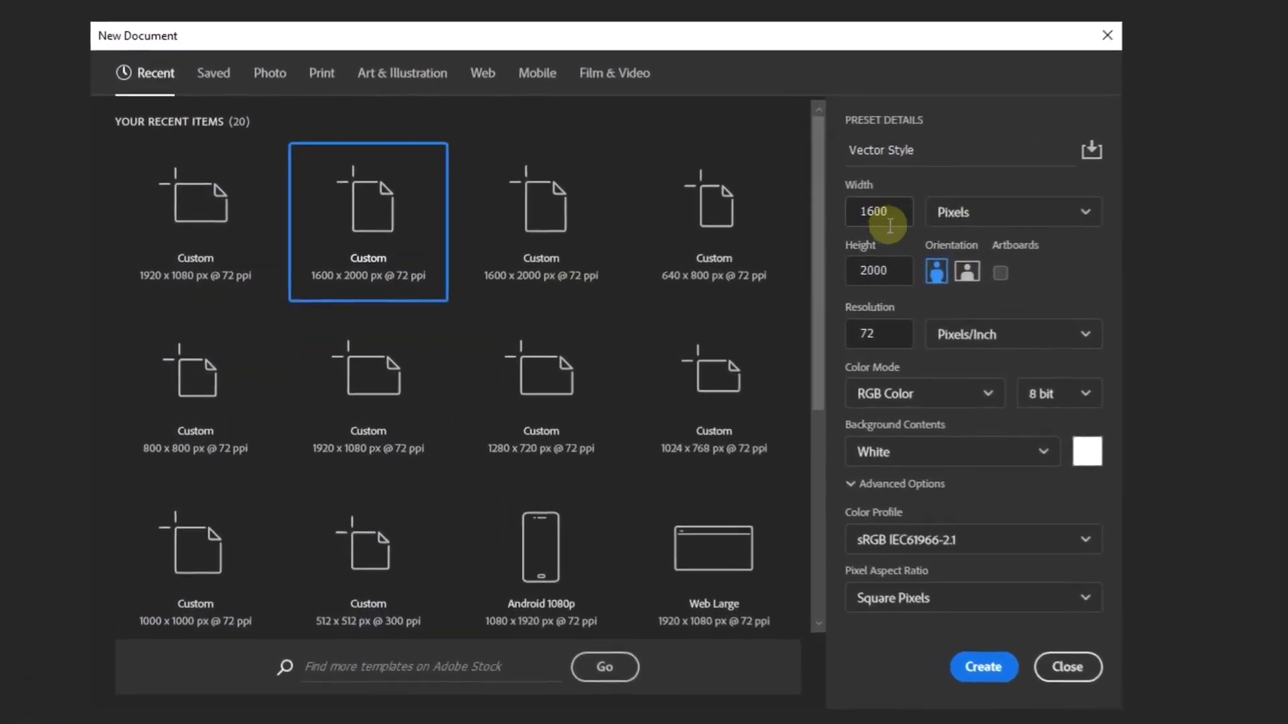
Set the new Vector Style document to 1600 px wide by 2000 px high.
{"action": "left_click", "coordinate": [890, 224]}
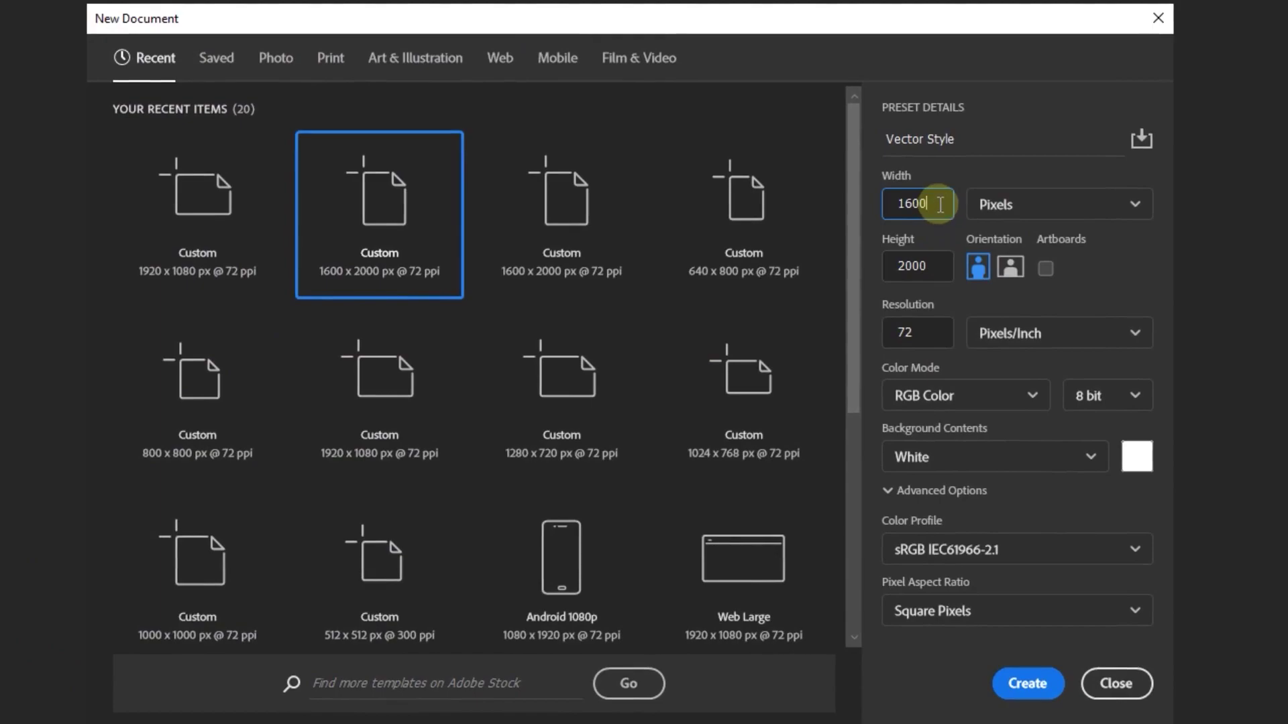
{"action": "left_click", "coordinate": [890, 265]}
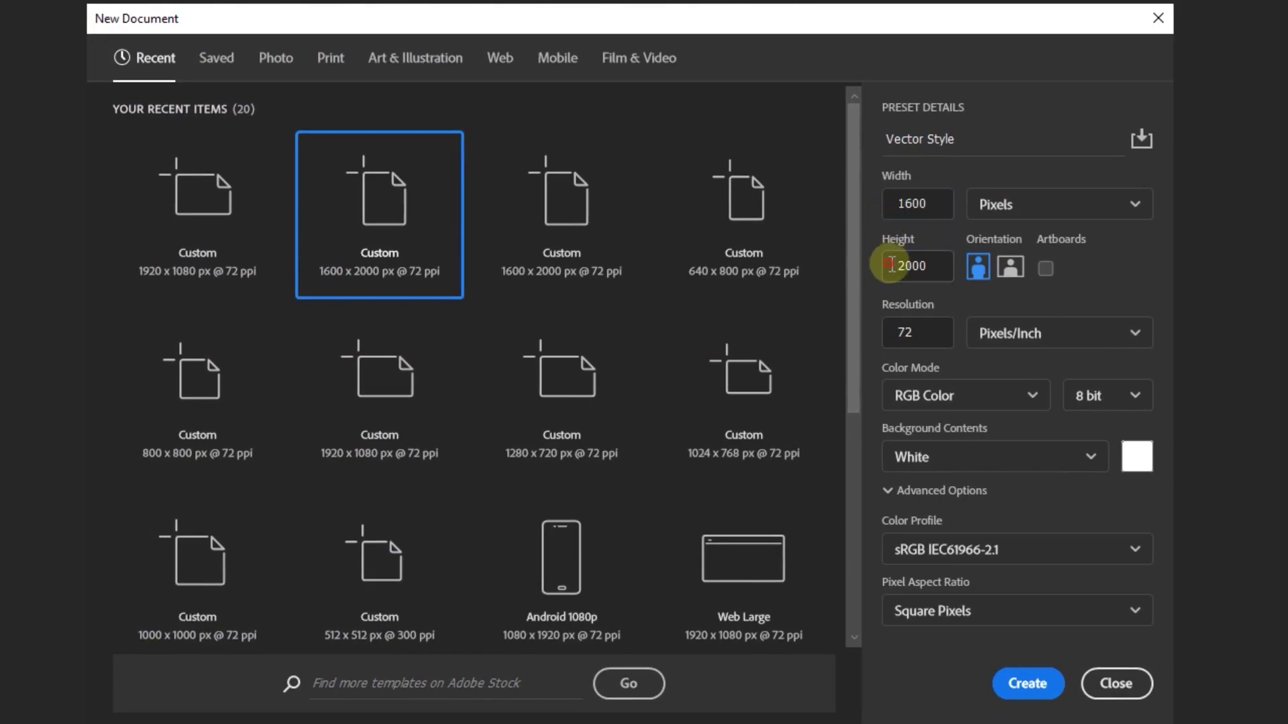
{"action": "double_click", "coordinate": [938, 265]}
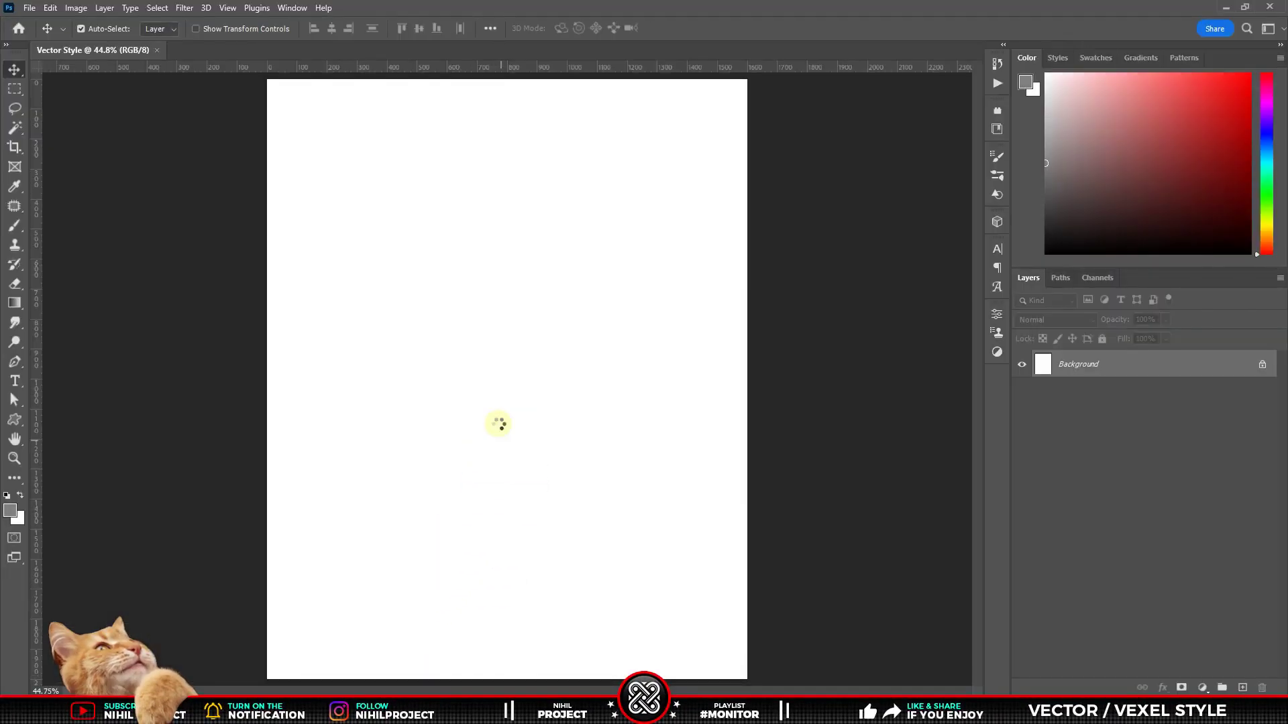
Place Model.jpg on the canvas and scale it up to cover the document.
{"action": "left_click_drag", "start_coordinate": [596, 110], "coordinate": [522, 407]}
{"action": "left_click_drag", "start_coordinate": [335, 29], "coordinate": [609, 258]}
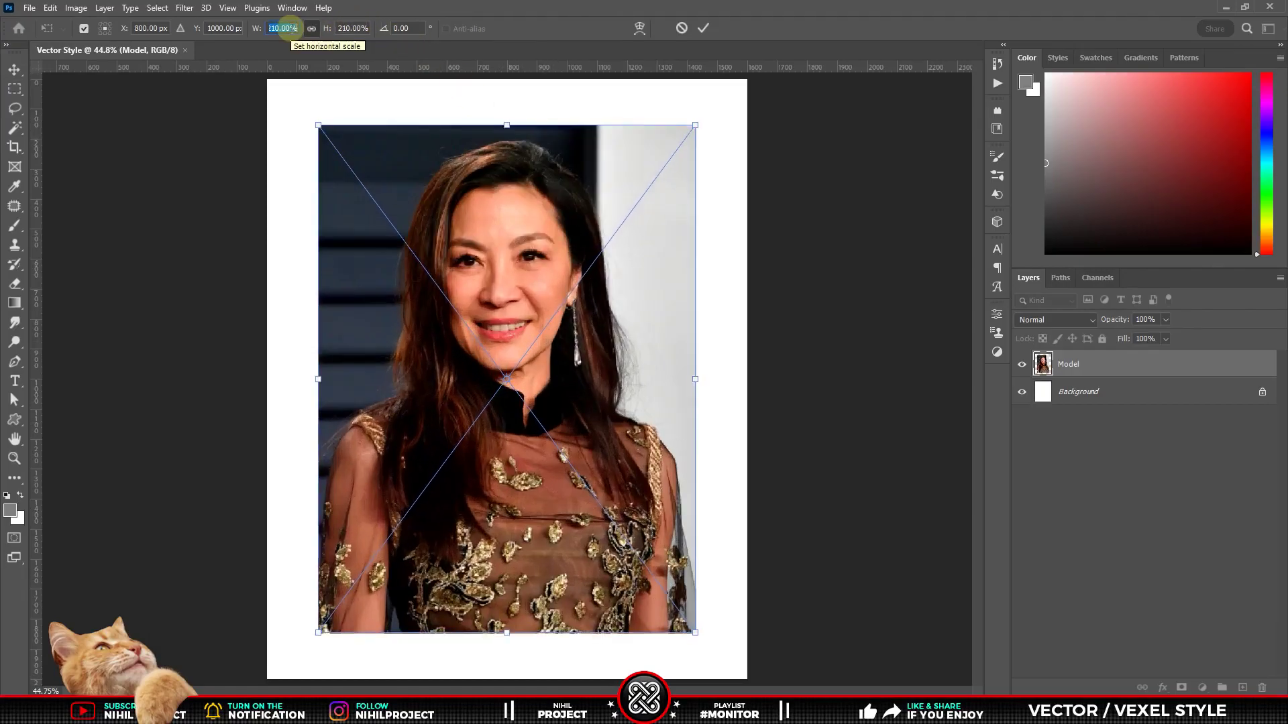
{"action": "key", "text": "Return"}
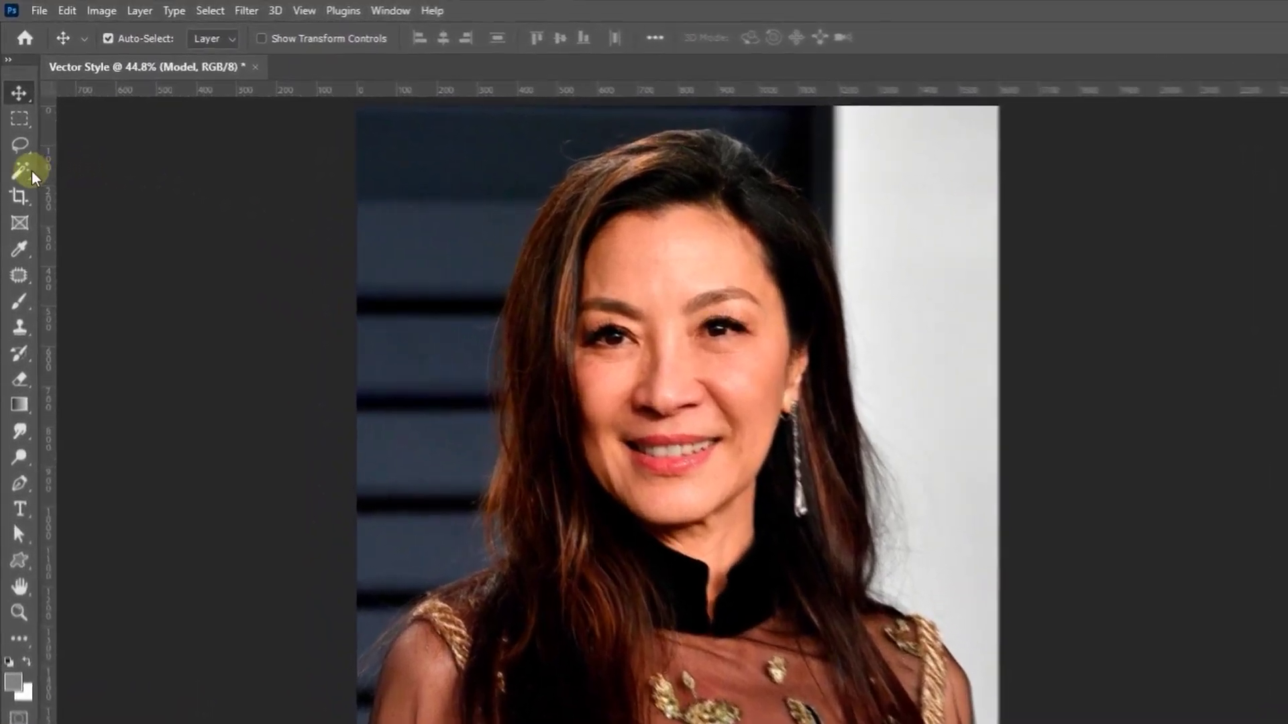
Select the woman with Select Subject using Cloud (Detailed results) processing.
{"action": "left_click", "coordinate": [15, 128]}
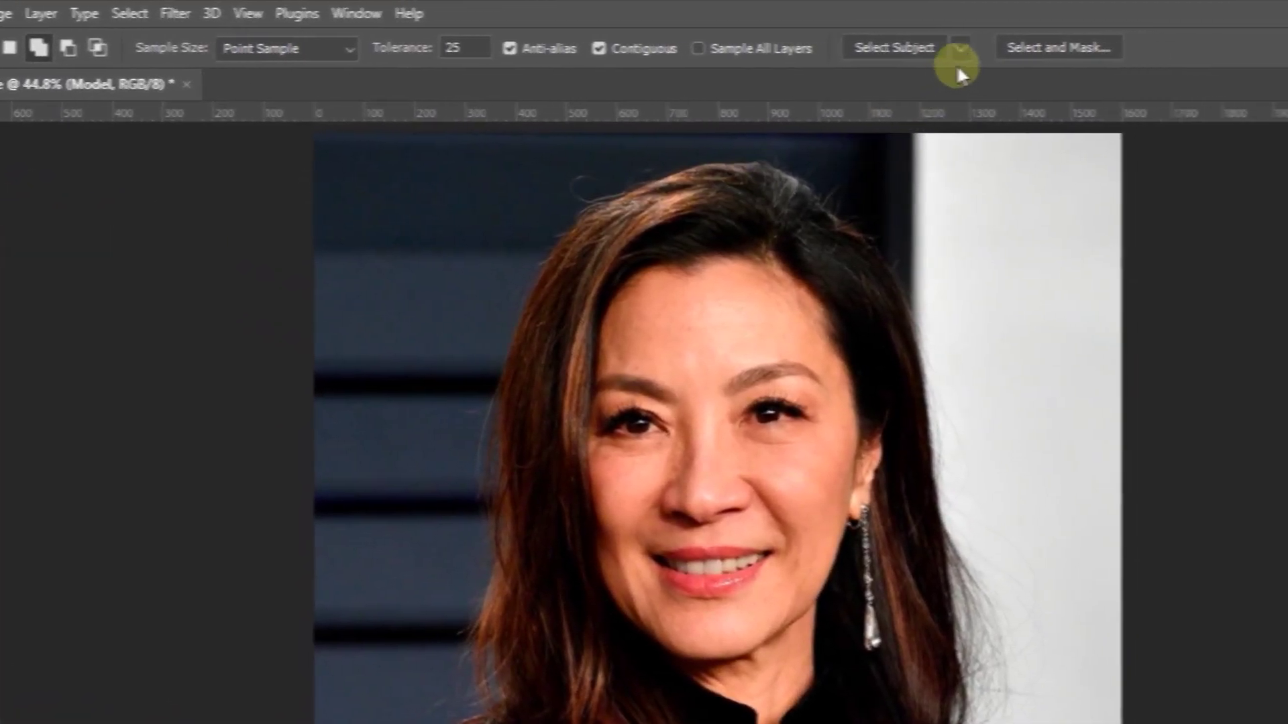
{"action": "left_click", "coordinate": [776, 48]}
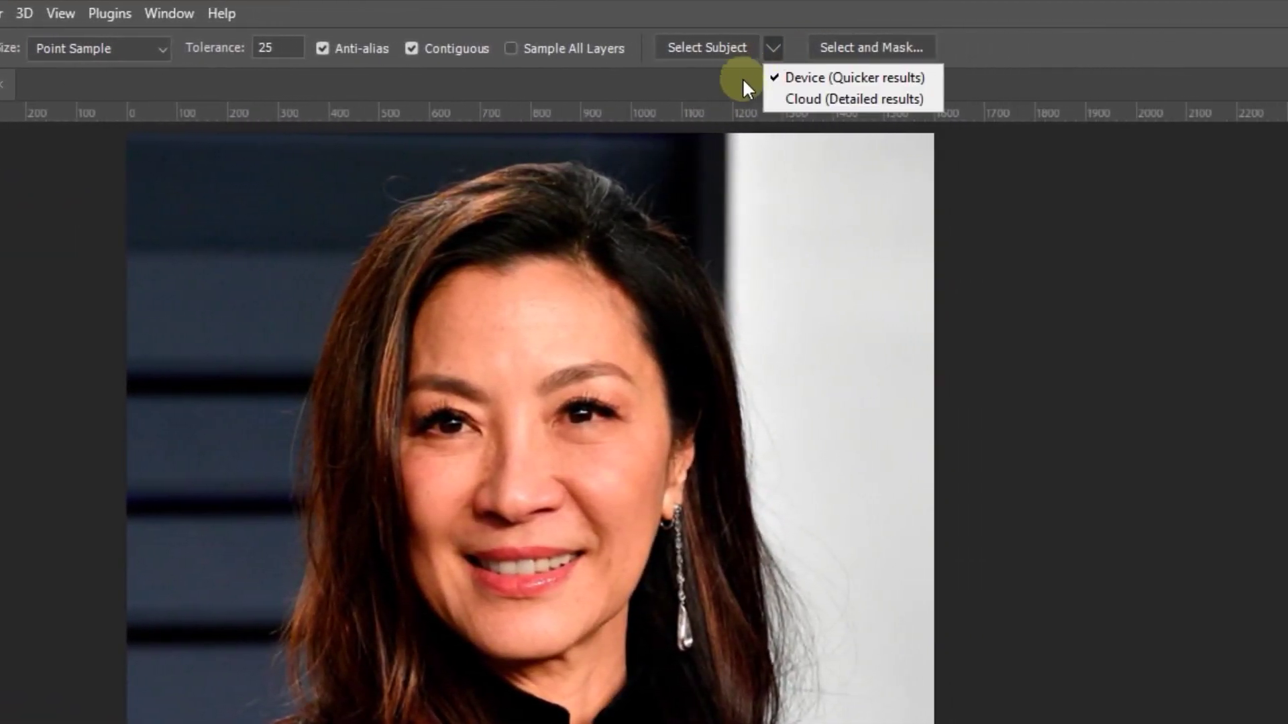
{"action": "left_click", "coordinate": [815, 101]}
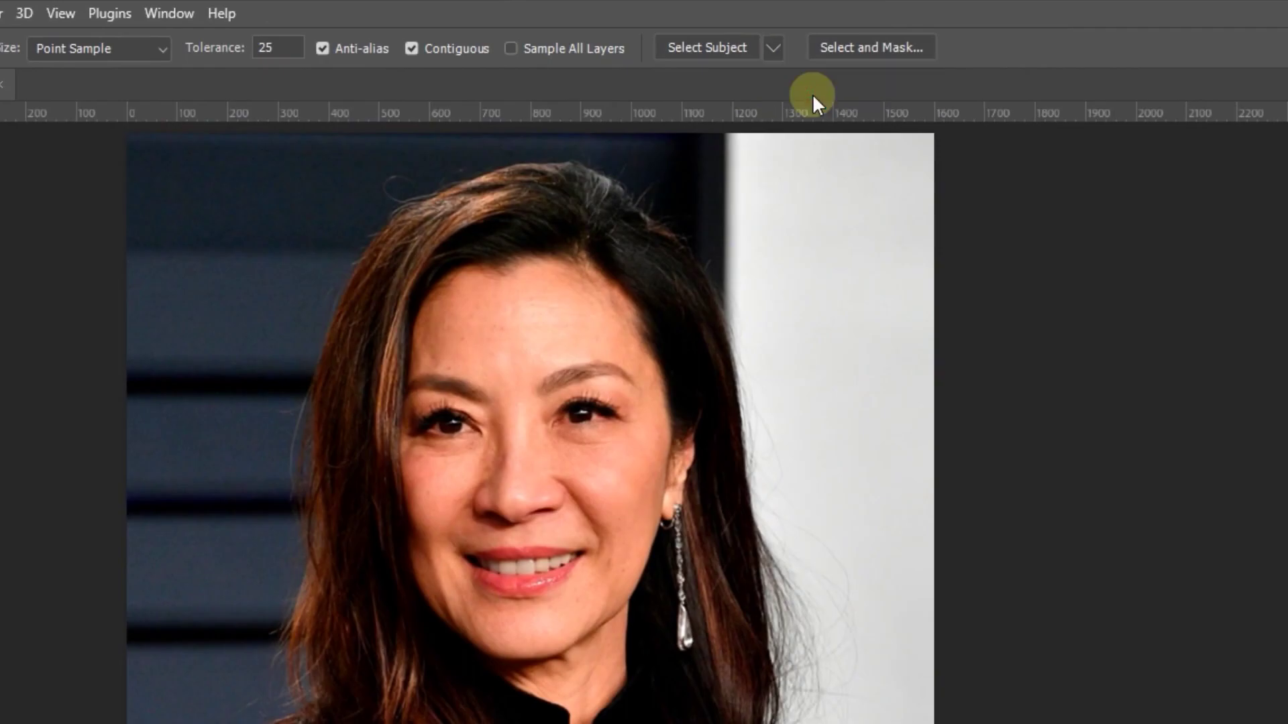
{"action": "left_click", "coordinate": [713, 47]}
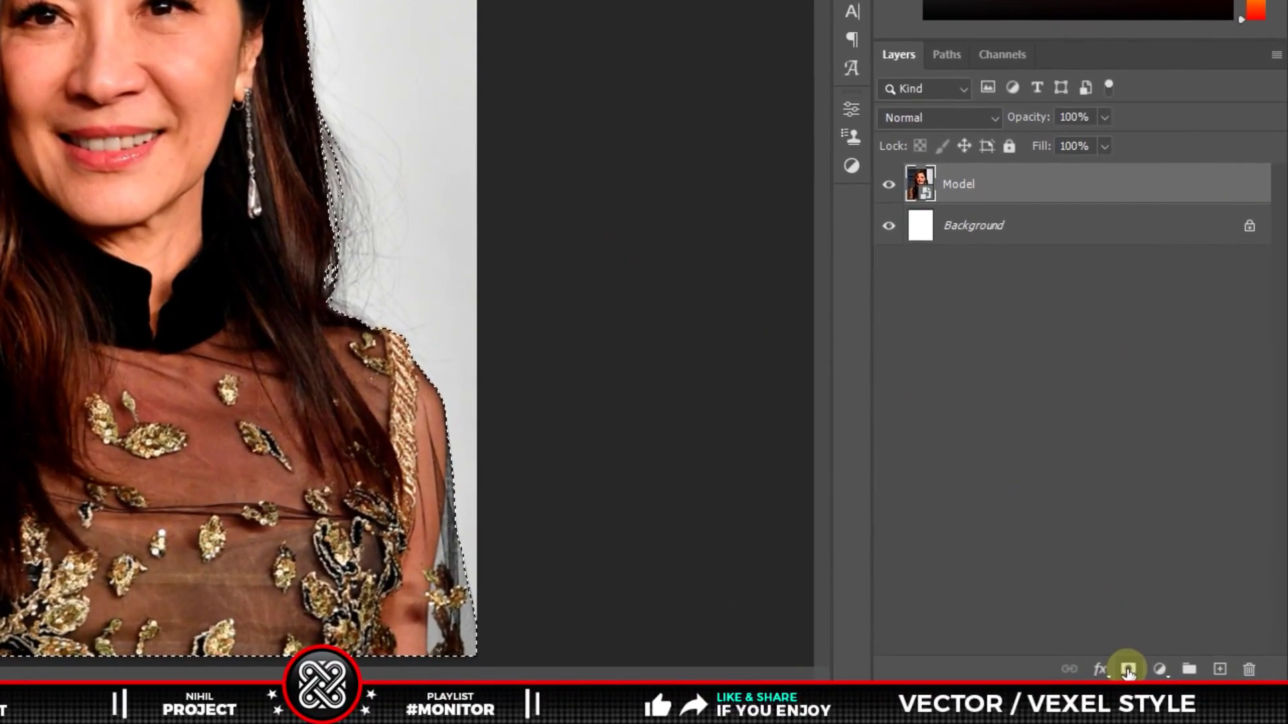
Add a layer mask from the subject selection and switch to painting white to refine edges.
{"action": "left_click", "coordinate": [1129, 671]}
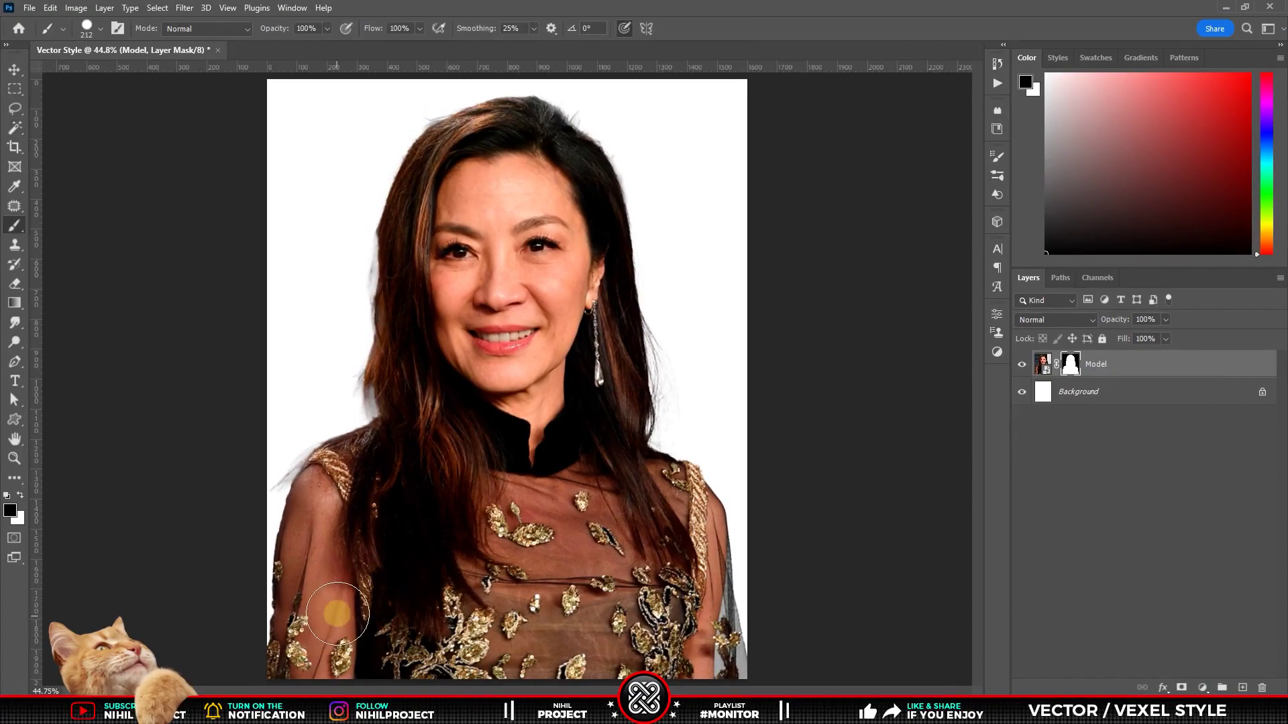
{"action": "key", "text": "x"}
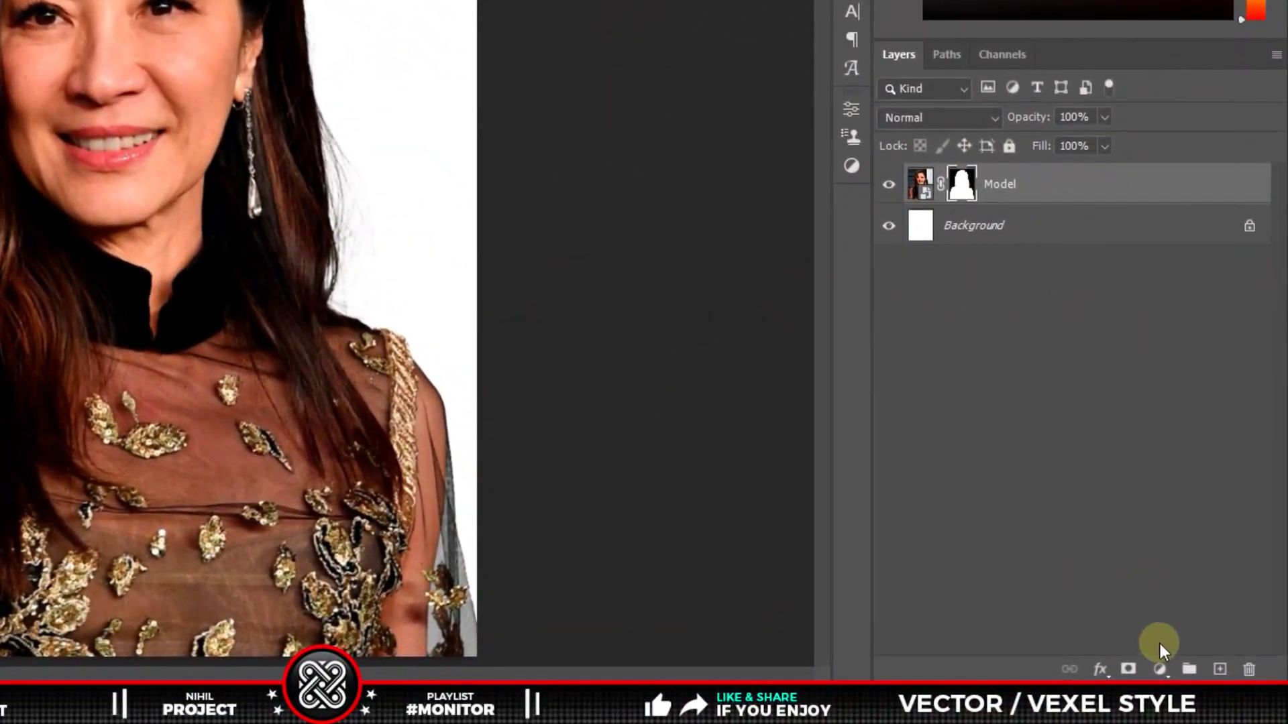
Add a Hue/Saturation adjustment layer with Saturation at -100.
{"action": "left_click", "coordinate": [1161, 670]}
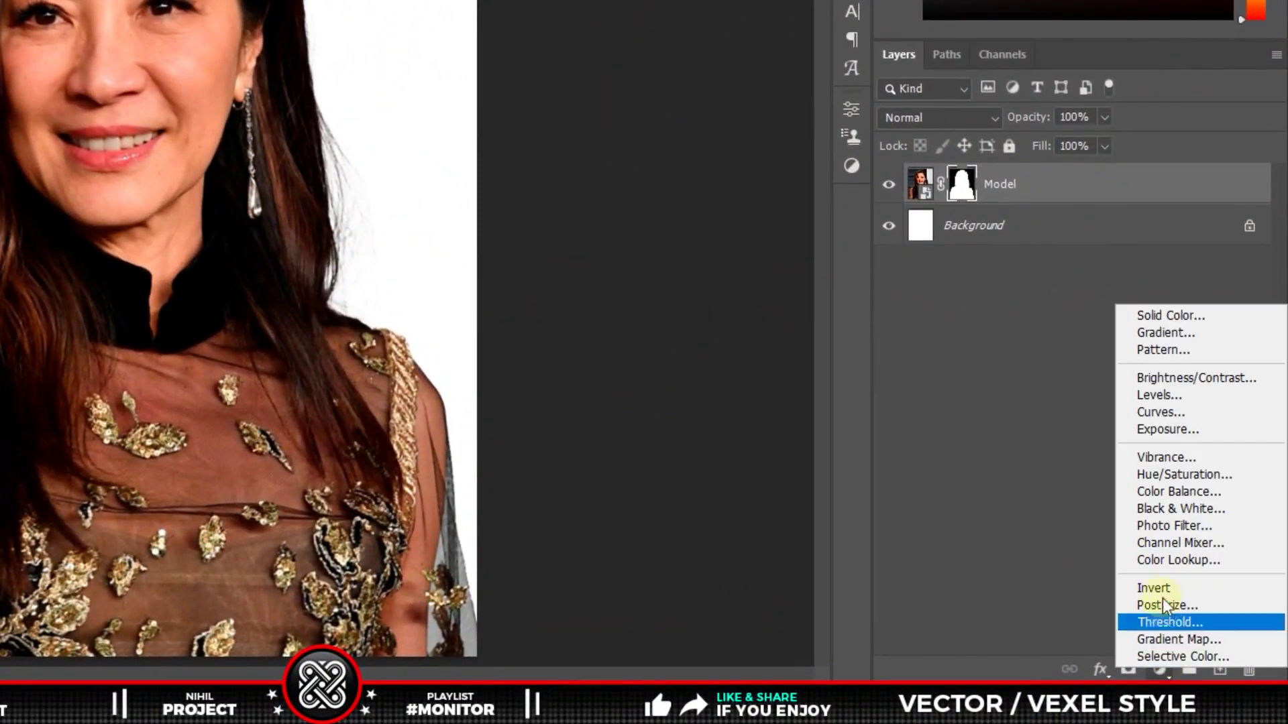
{"action": "left_click", "coordinate": [1162, 474]}
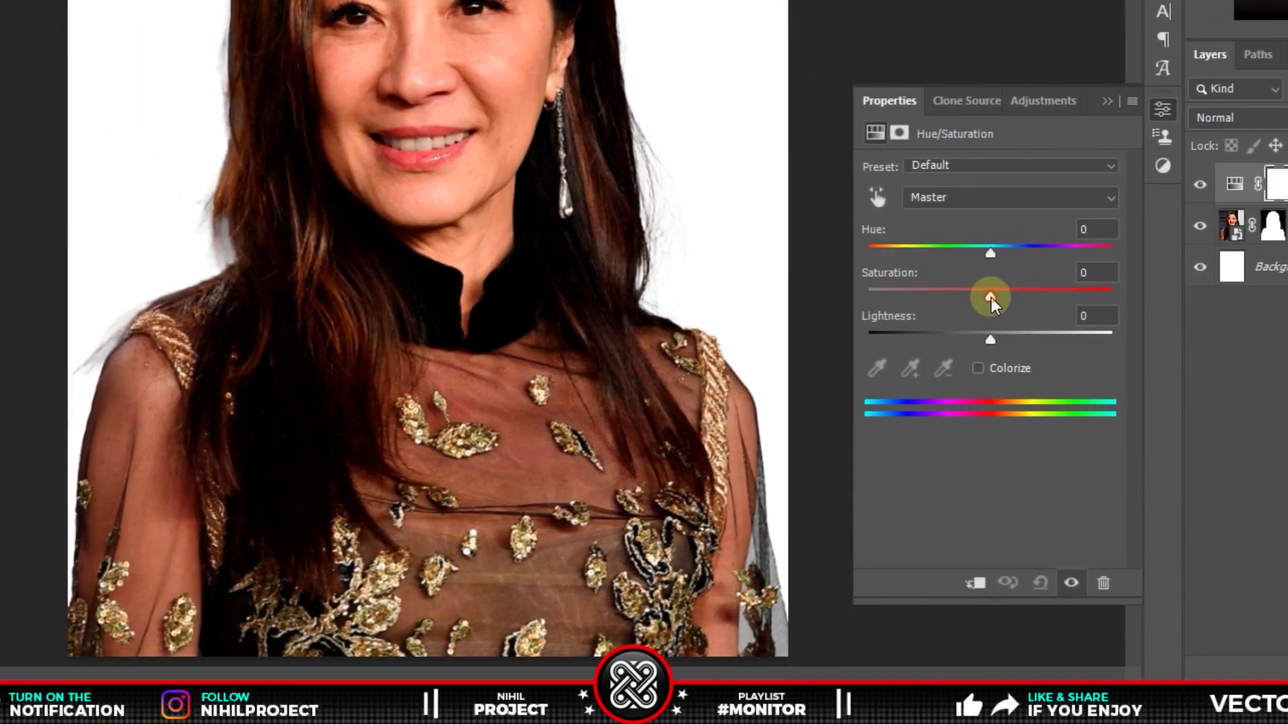
{"action": "left_click_drag", "start_coordinate": [990, 296], "coordinate": [869, 296]}
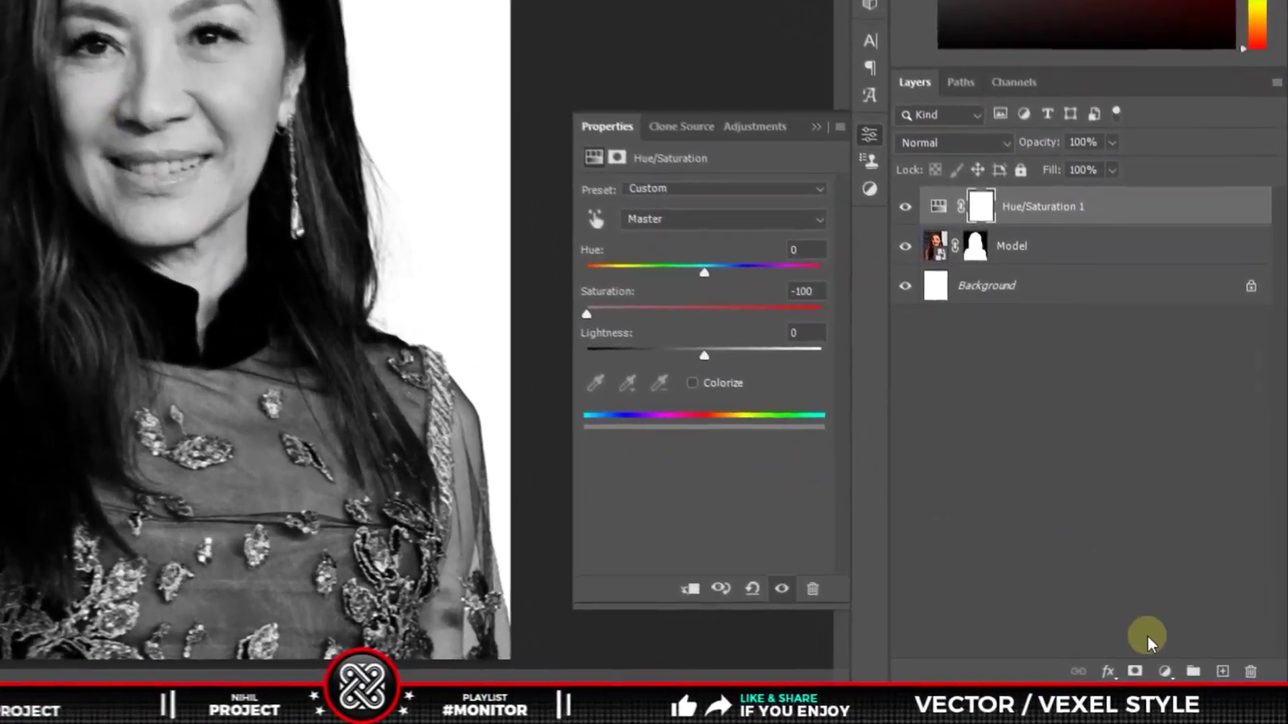
Add a grey Solid Color fill layer set to Hard Mix blend mode.
{"action": "left_click", "coordinate": [1202, 688]}
{"action": "left_click", "coordinate": [1144, 308]}
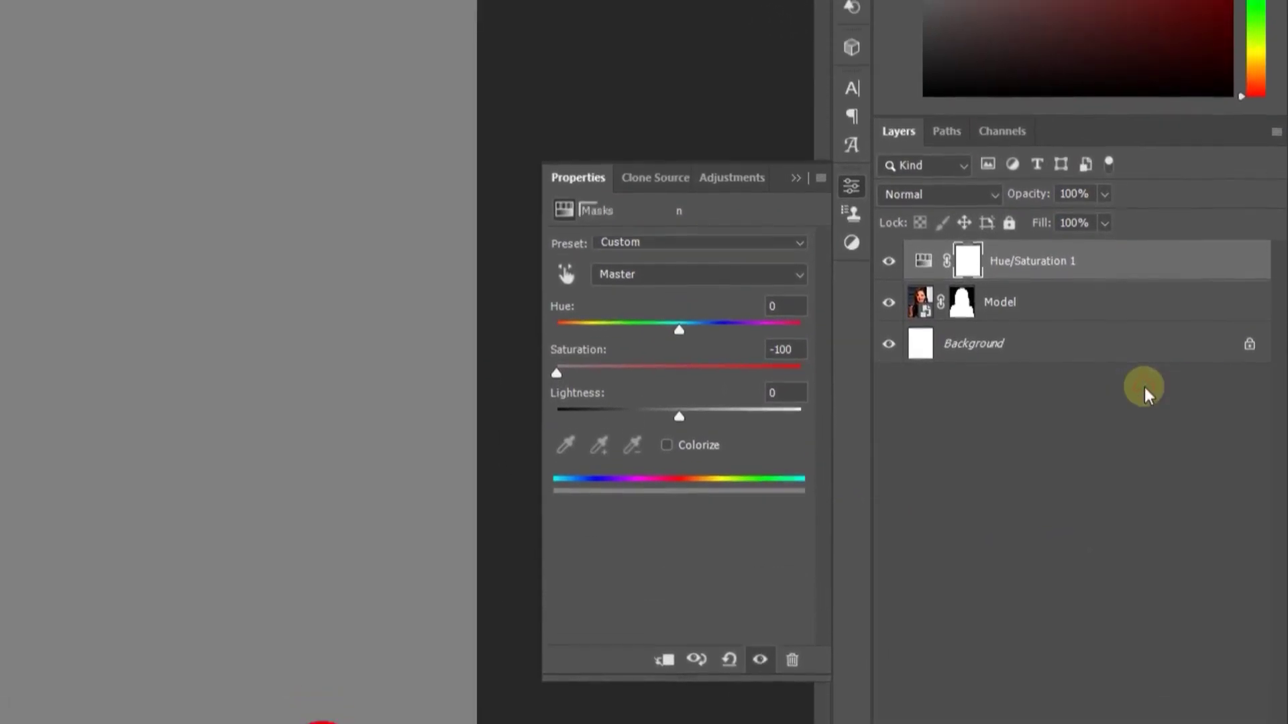
{"action": "left_click", "coordinate": [871, 111]}
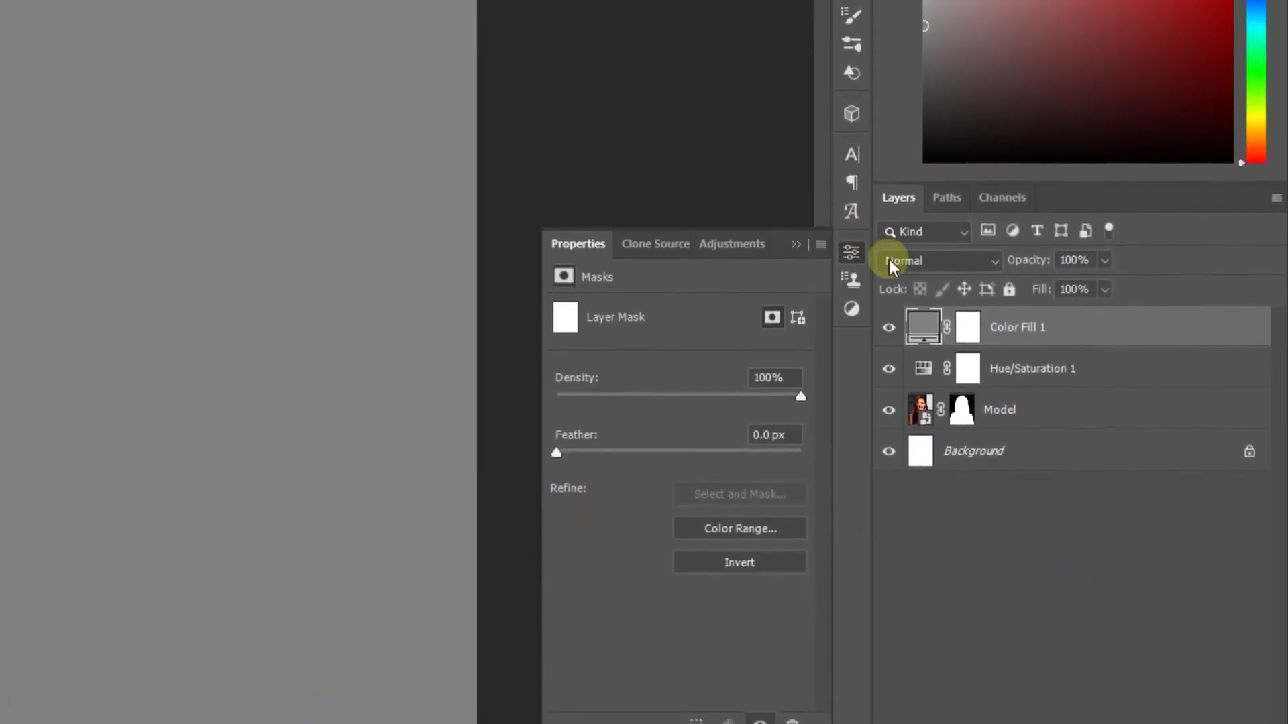
{"action": "left_click", "coordinate": [912, 182]}
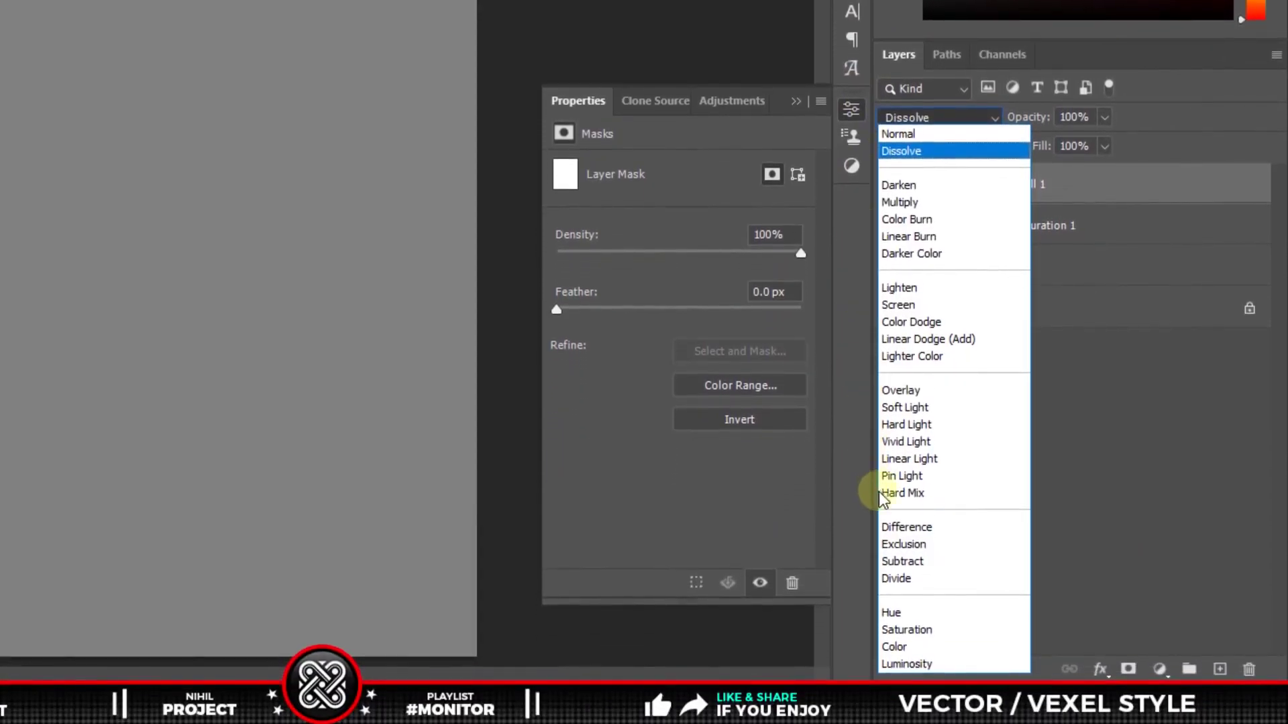
{"action": "left_click", "coordinate": [892, 495]}
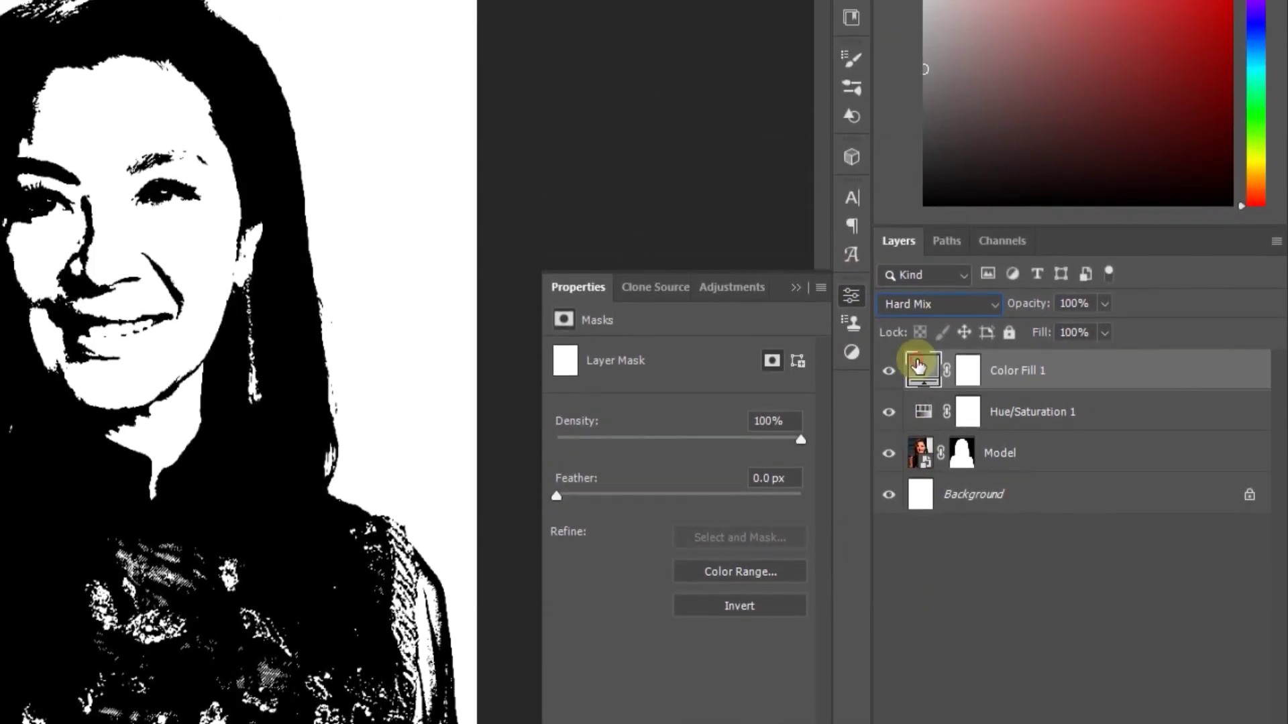
{"action": "double_click", "coordinate": [918, 366]}
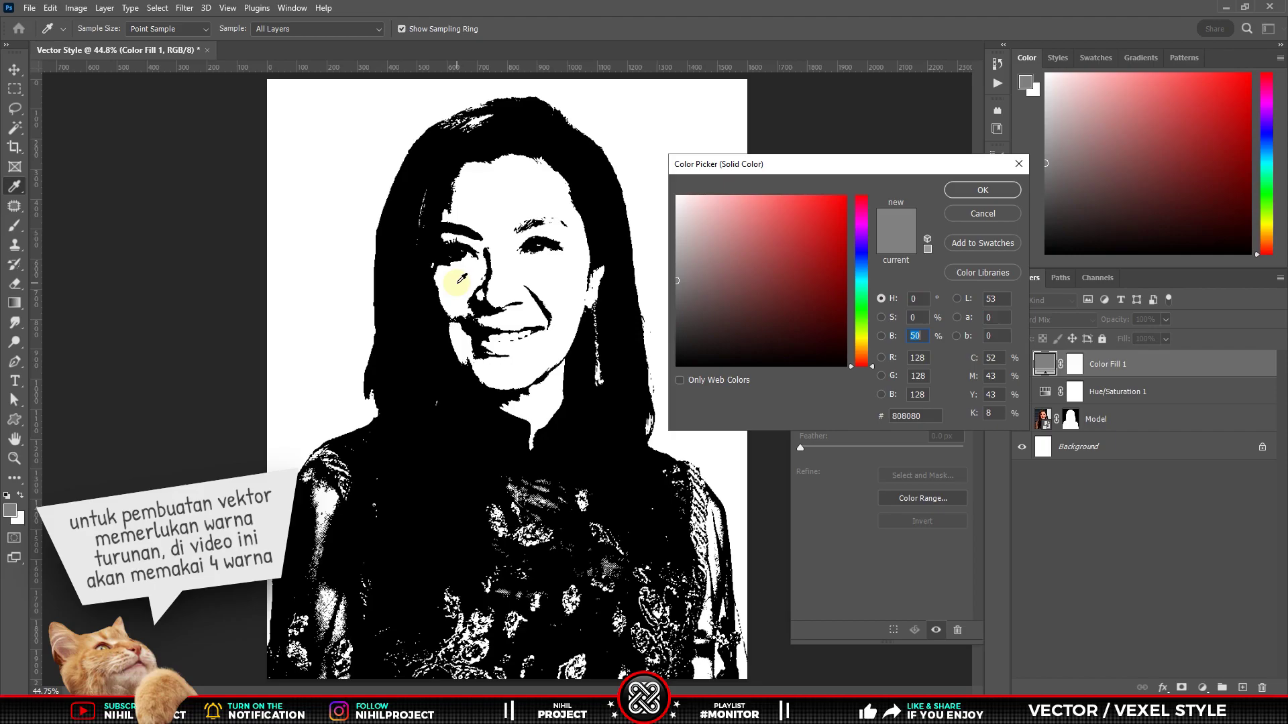
Adjust the fill's hue, saturation and brightness to a warm brown around hex 91694e.
{"action": "type", "text": "10"}
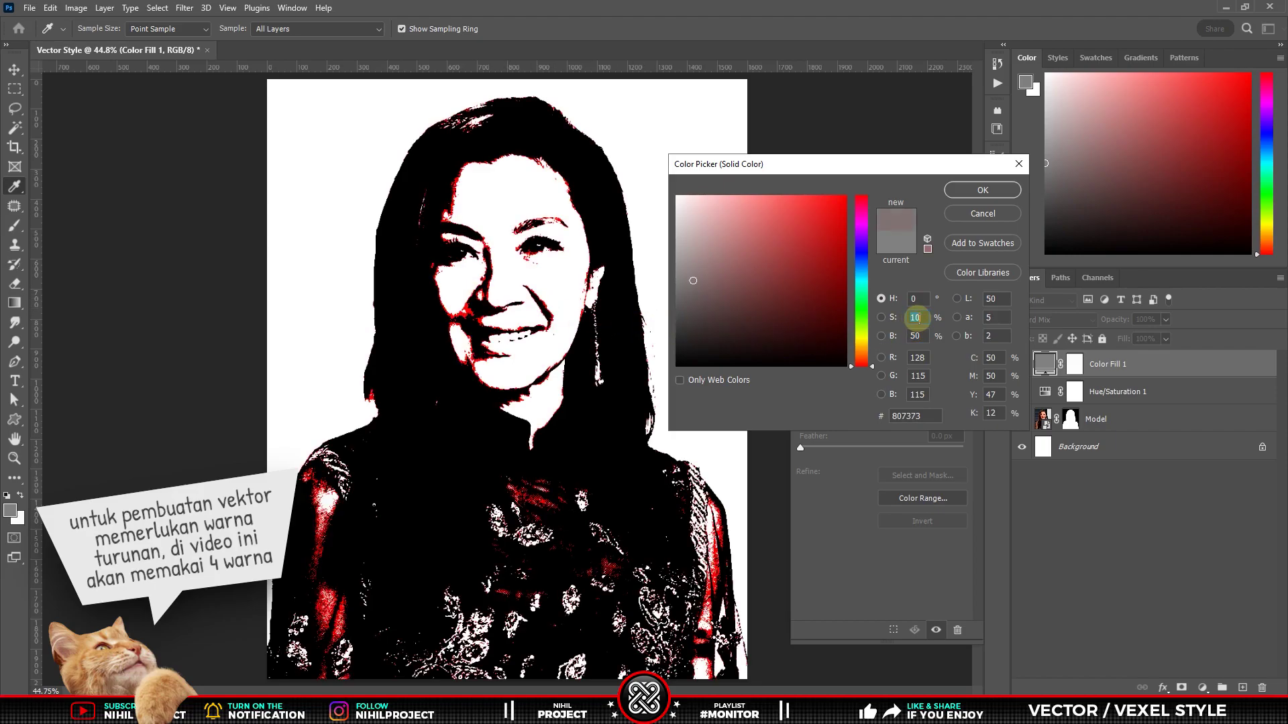
{"action": "key", "text": "shift+Up"}
{"action": "key", "text": "shift+Up"}
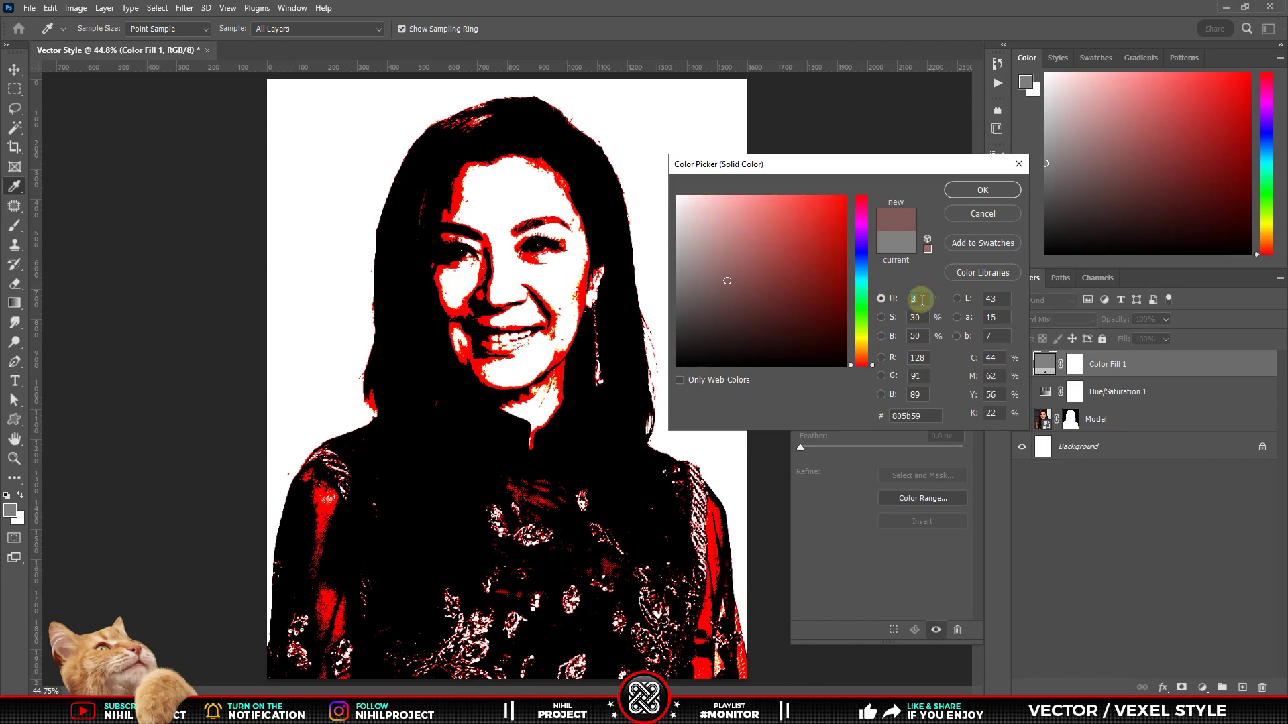
{"action": "key", "text": "shift+Up"}
{"action": "key", "text": "shift+Up"}
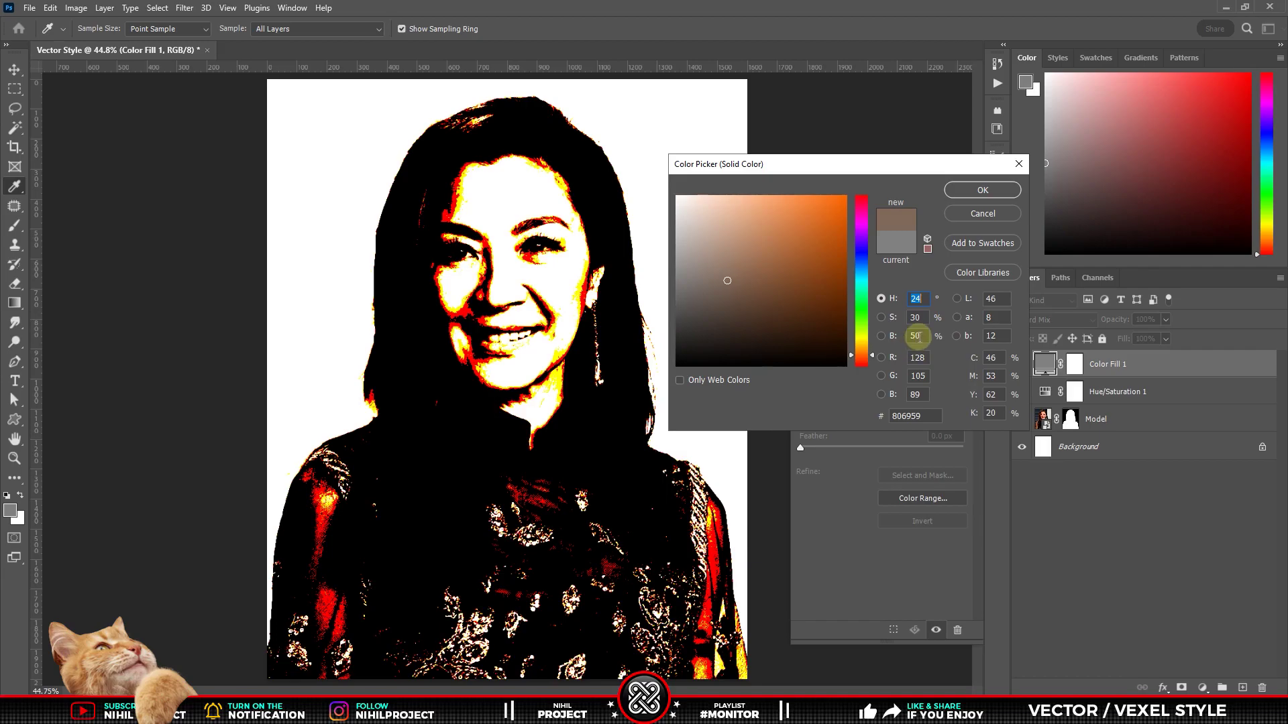
{"action": "left_click_drag", "start_coordinate": [733, 315], "coordinate": [734, 283]}
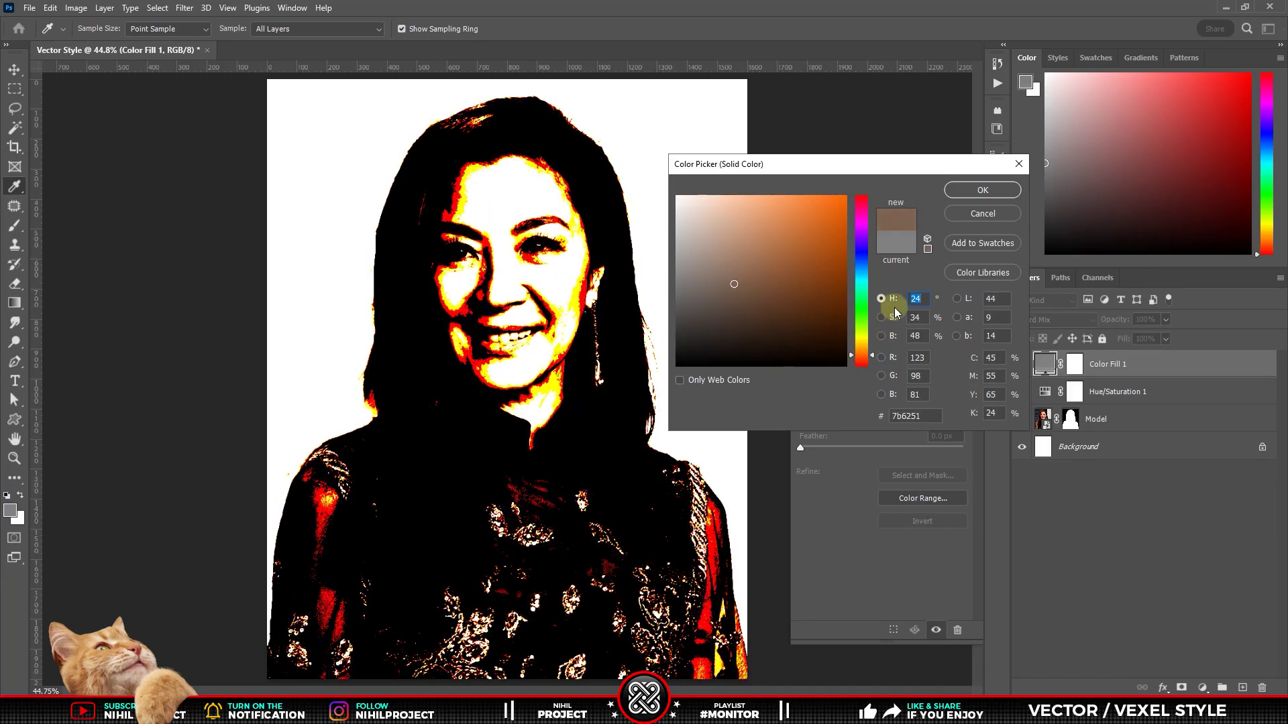
{"action": "left_click", "coordinate": [919, 302]}
{"action": "type", "text": "46"}
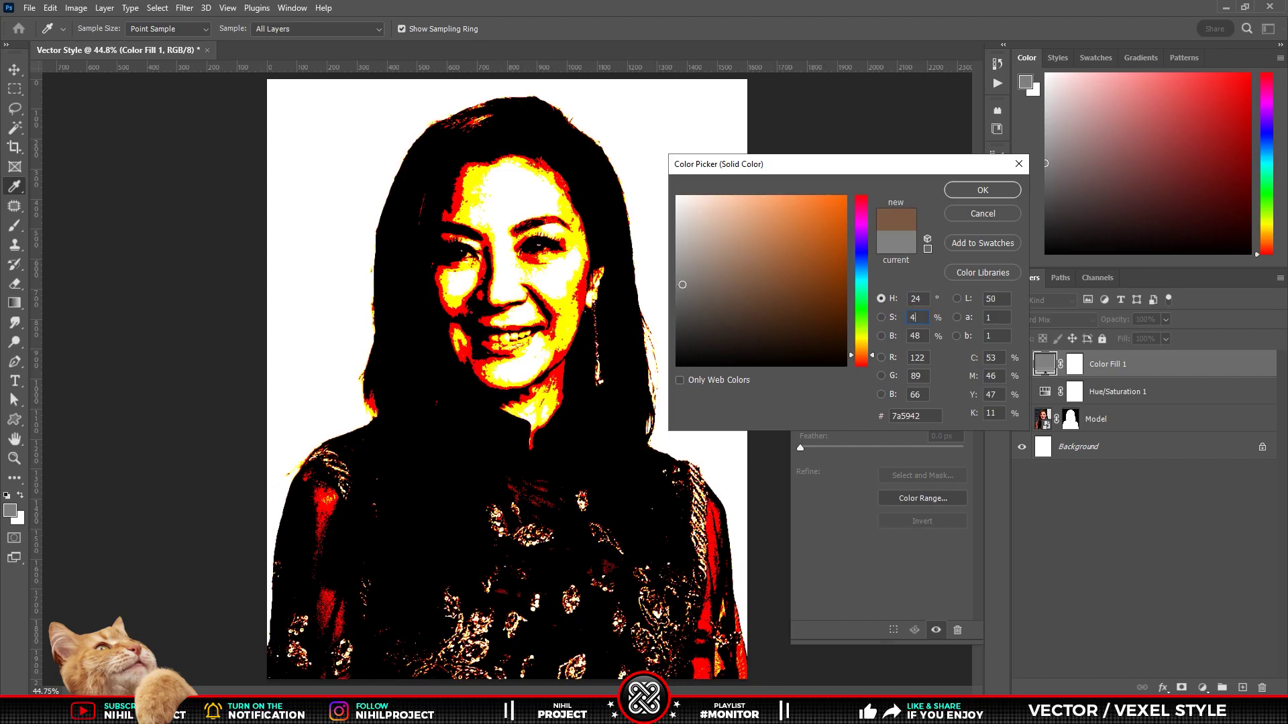
{"action": "left_click", "coordinate": [914, 335]}
{"action": "type", "text": "57"}
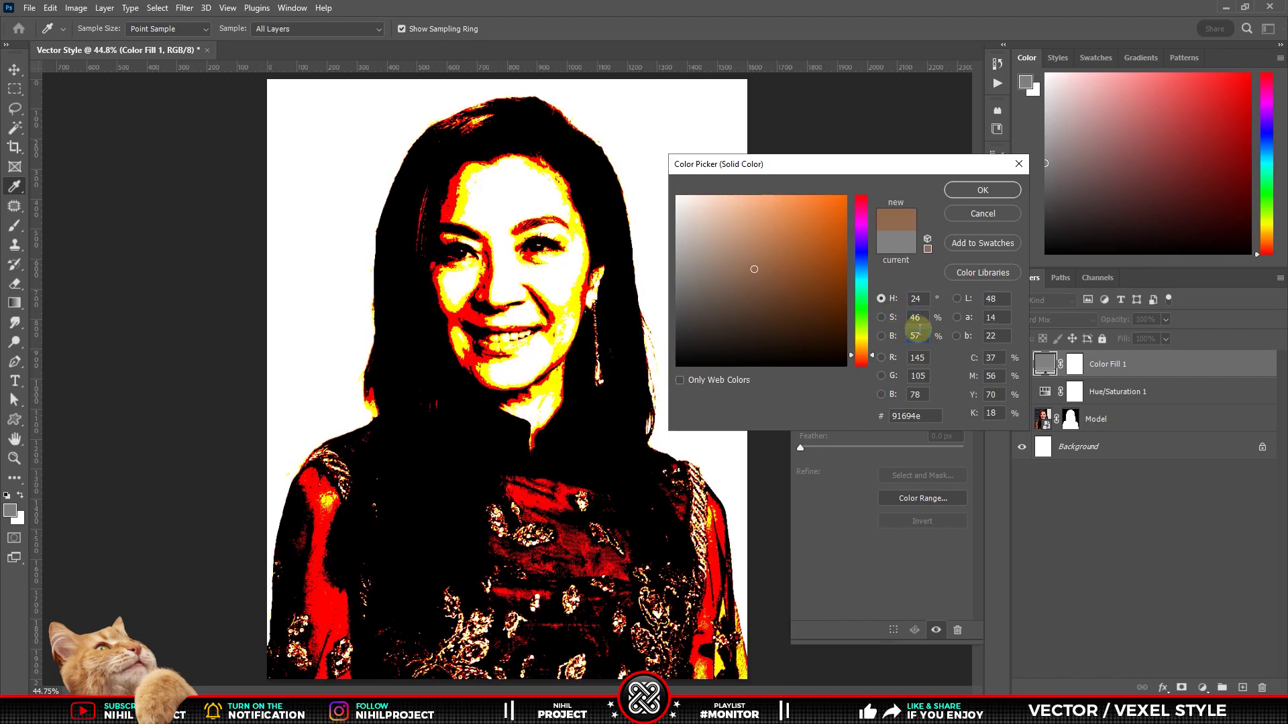
{"action": "left_click", "coordinate": [983, 190]}
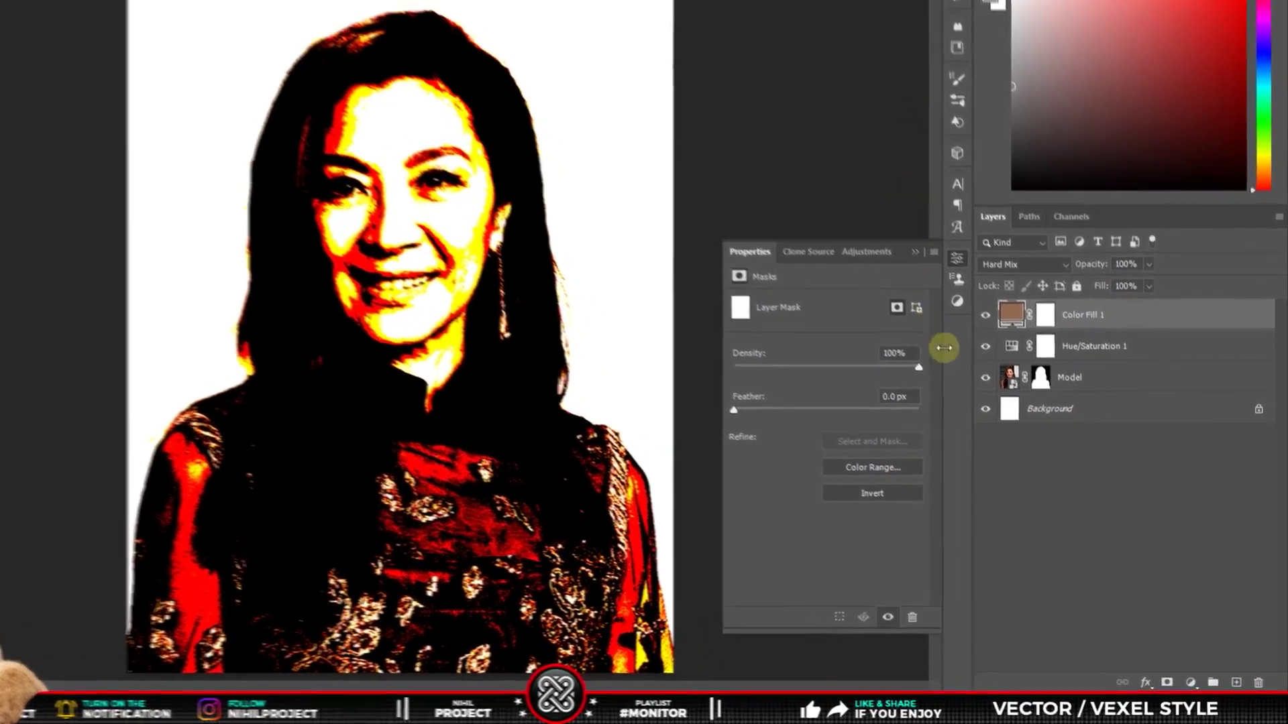
Add a Black & White adjustment layer with Reds set to 40.
{"action": "left_click", "coordinate": [1159, 670]}
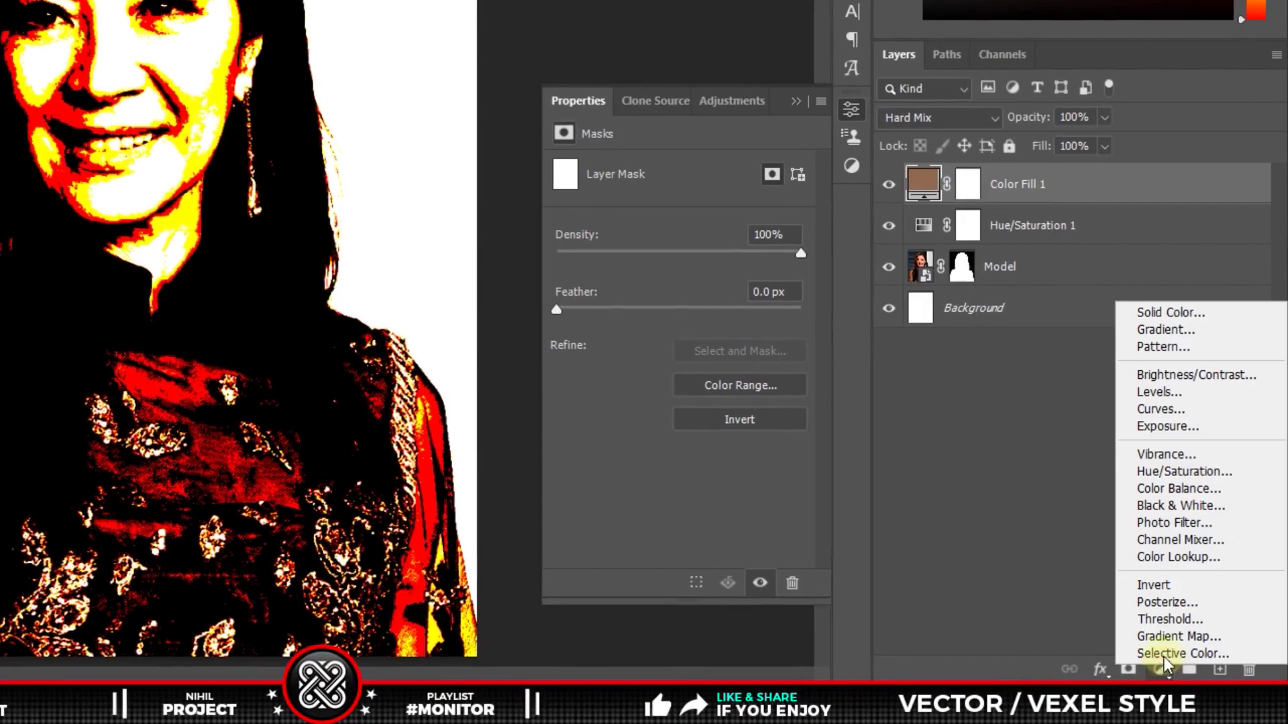
{"action": "left_click", "coordinate": [1168, 512]}
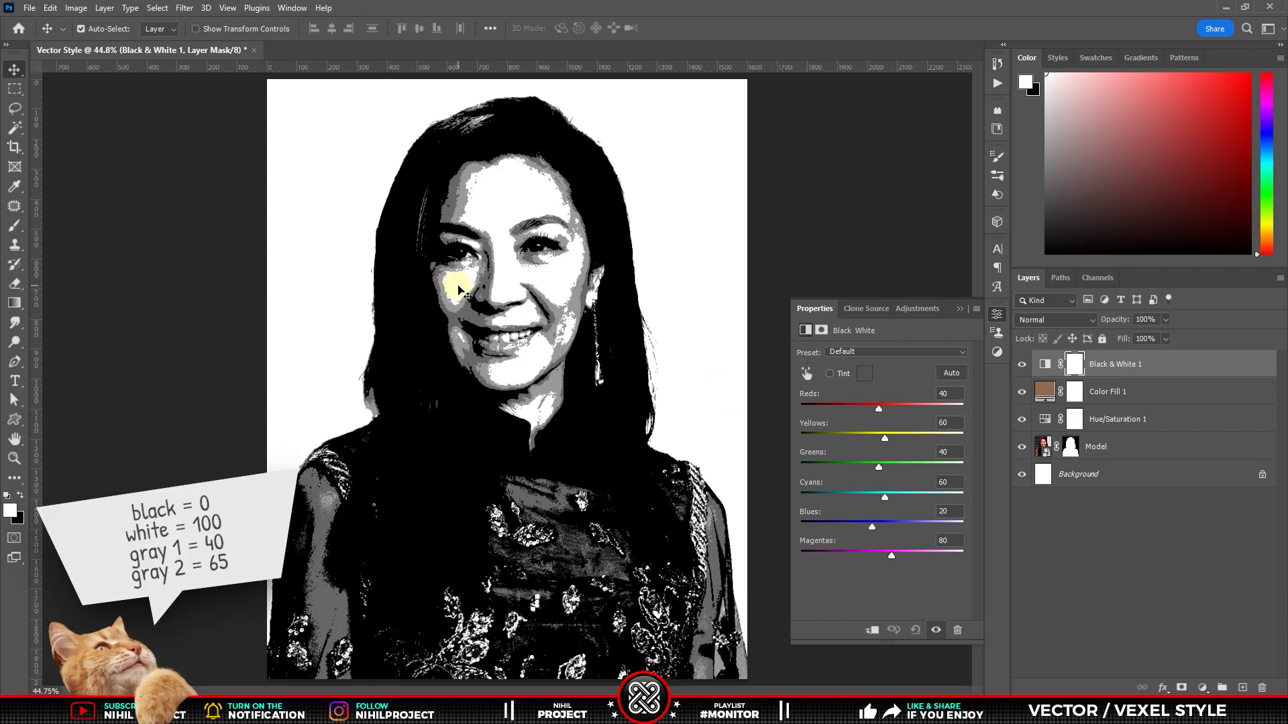
{"action": "scroll", "coordinate": [458, 289], "scroll_direction": "up", "scroll_amount": 2}
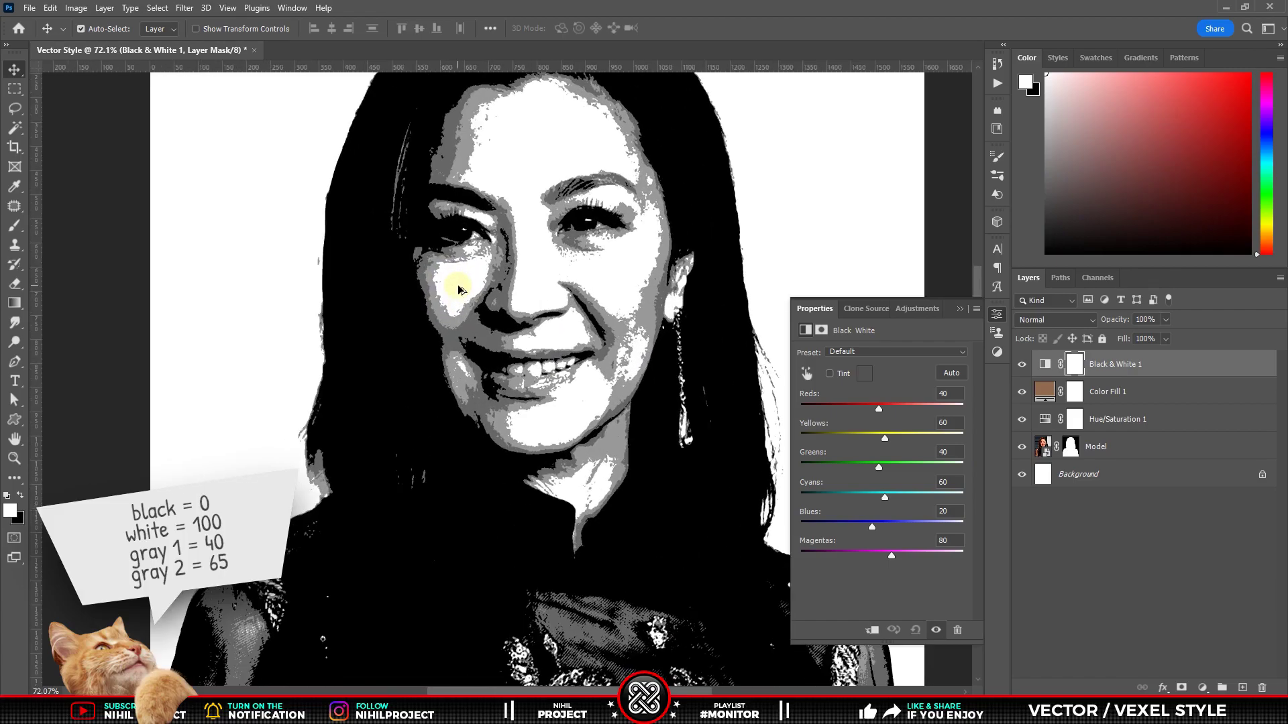
{"action": "scroll", "coordinate": [458, 290], "scroll_direction": "up", "scroll_amount": 2}
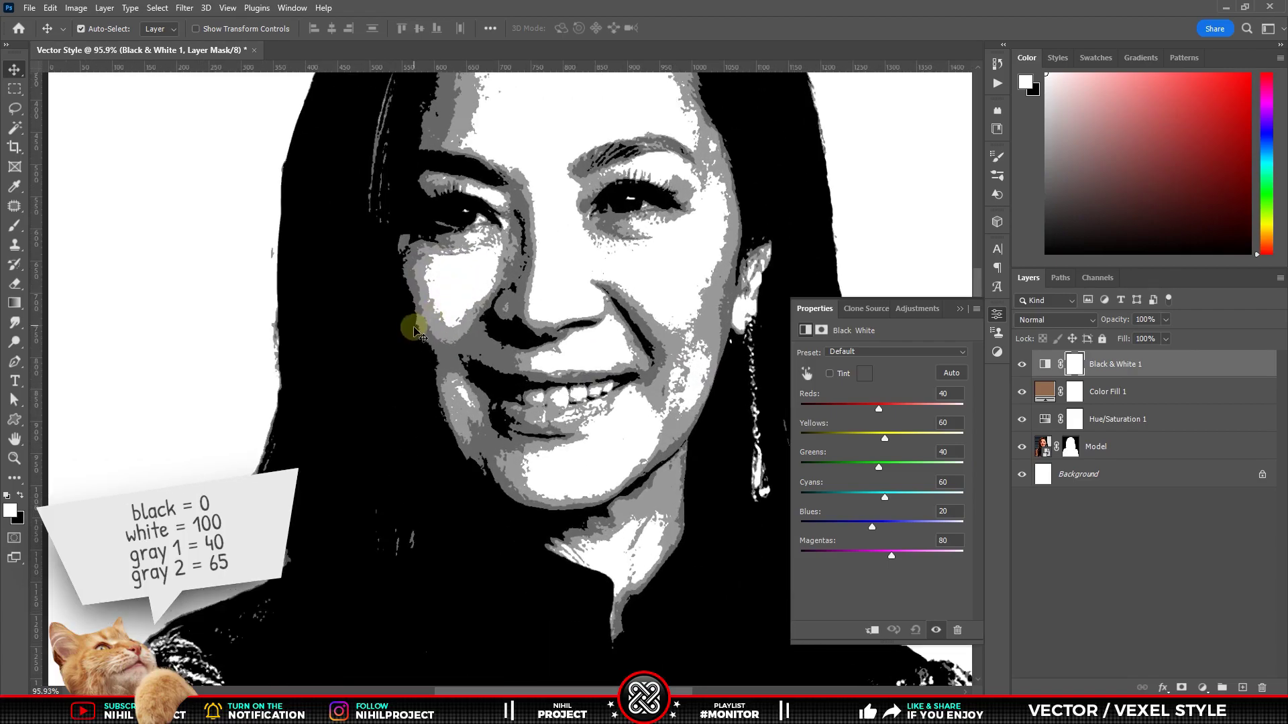
{"action": "left_click", "coordinate": [951, 393]}
{"action": "left_click_drag", "start_coordinate": [876, 408], "coordinate": [878, 410]}
{"action": "type", "text": "40"}
Set Yellows to 55 and toggle the Black & White layer to compare.
{"action": "left_click_drag", "start_coordinate": [884, 437], "coordinate": [887, 440]}
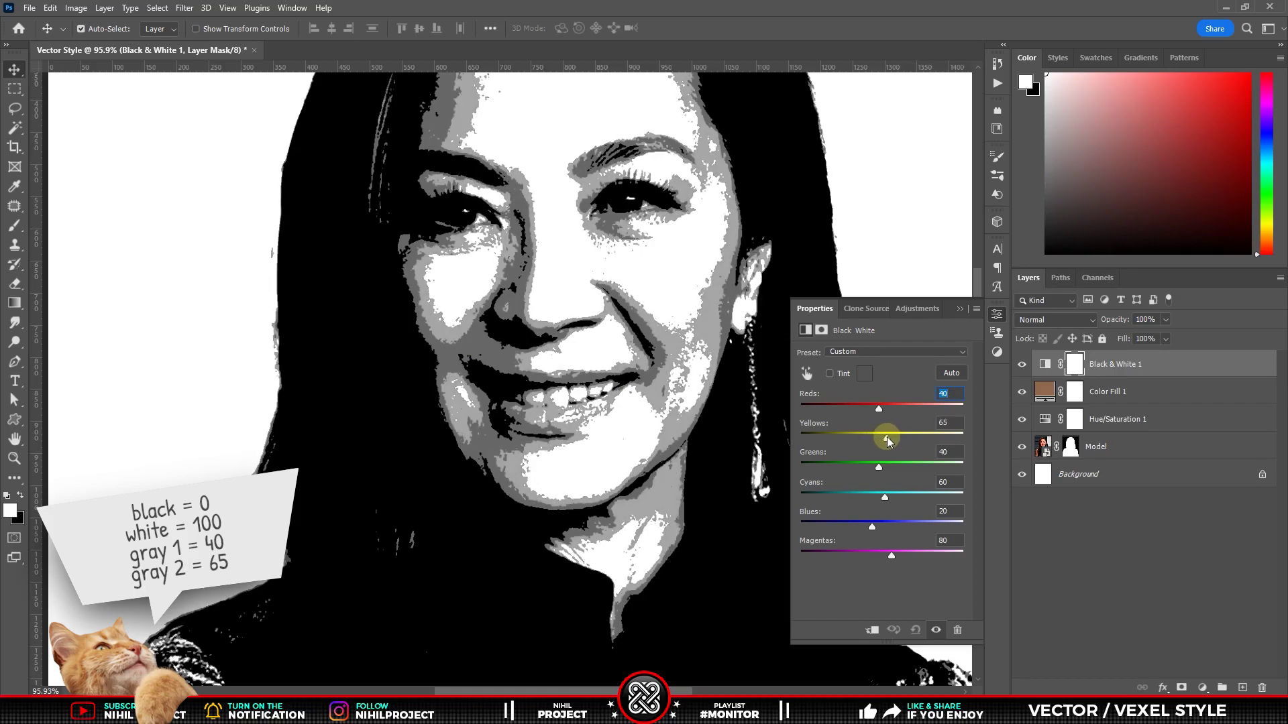
{"action": "left_click", "coordinate": [943, 424]}
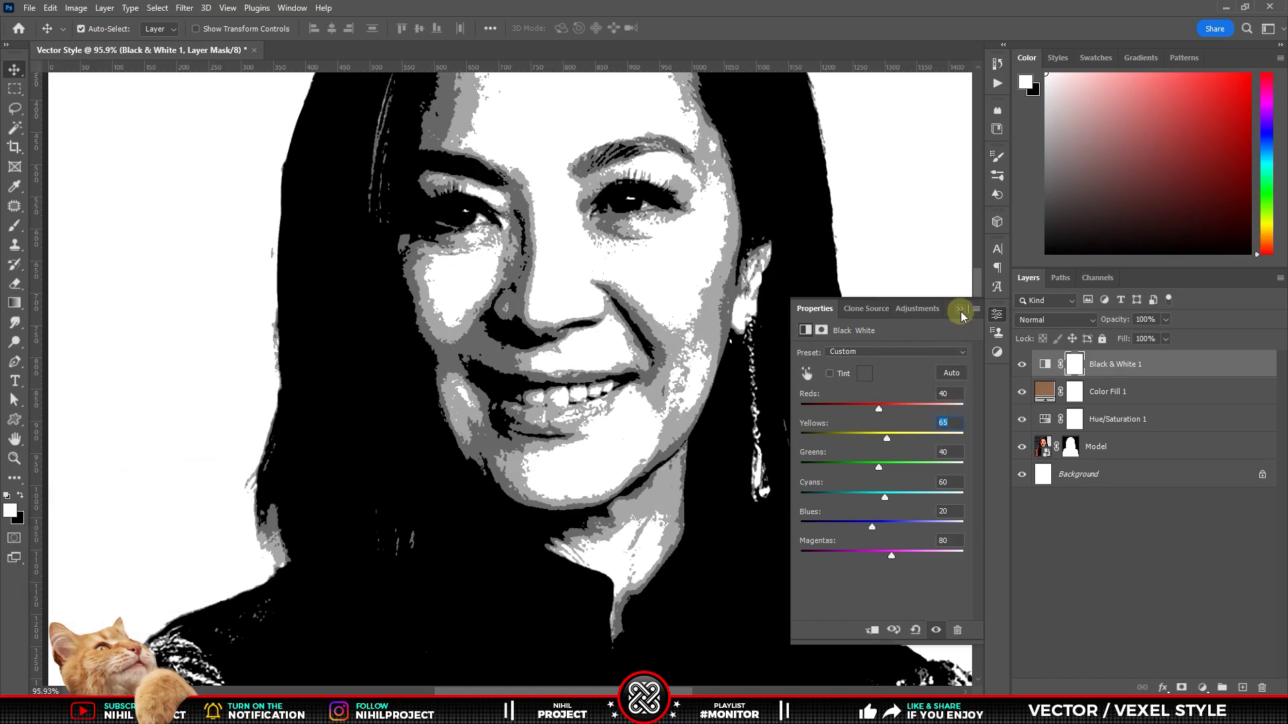
{"action": "type", "text": "55"}
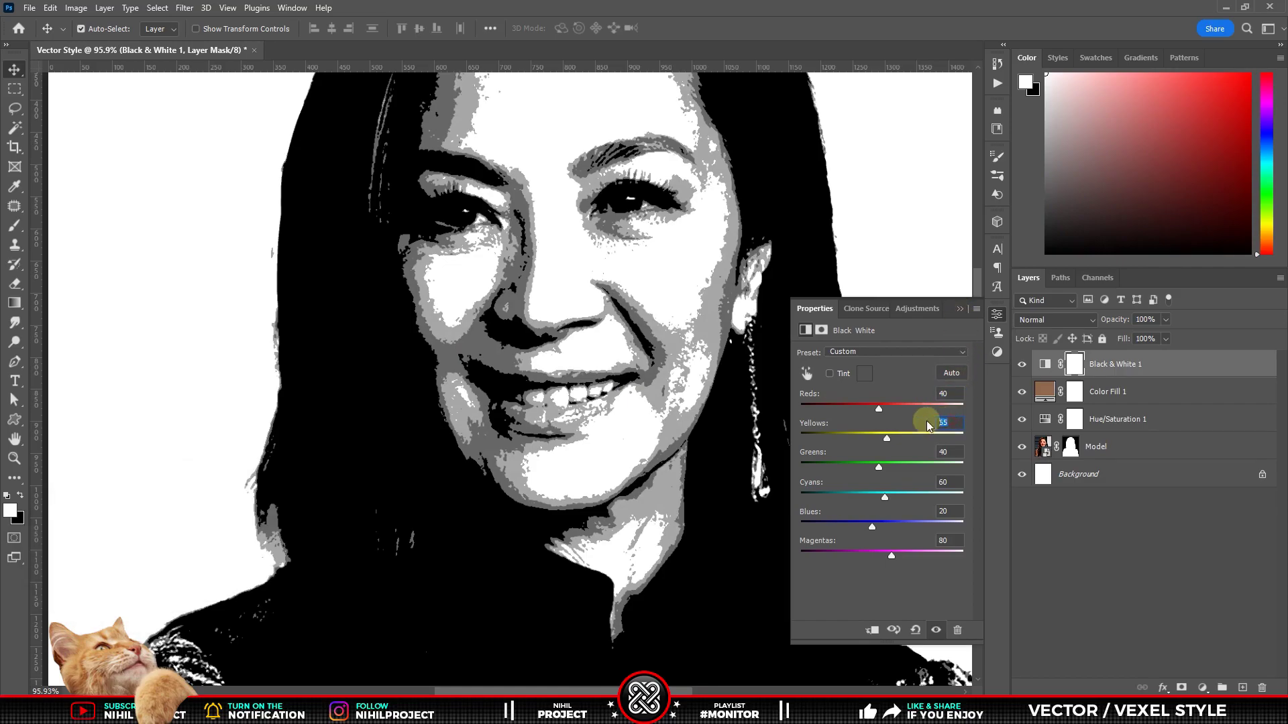
{"action": "left_click", "coordinate": [960, 308]}
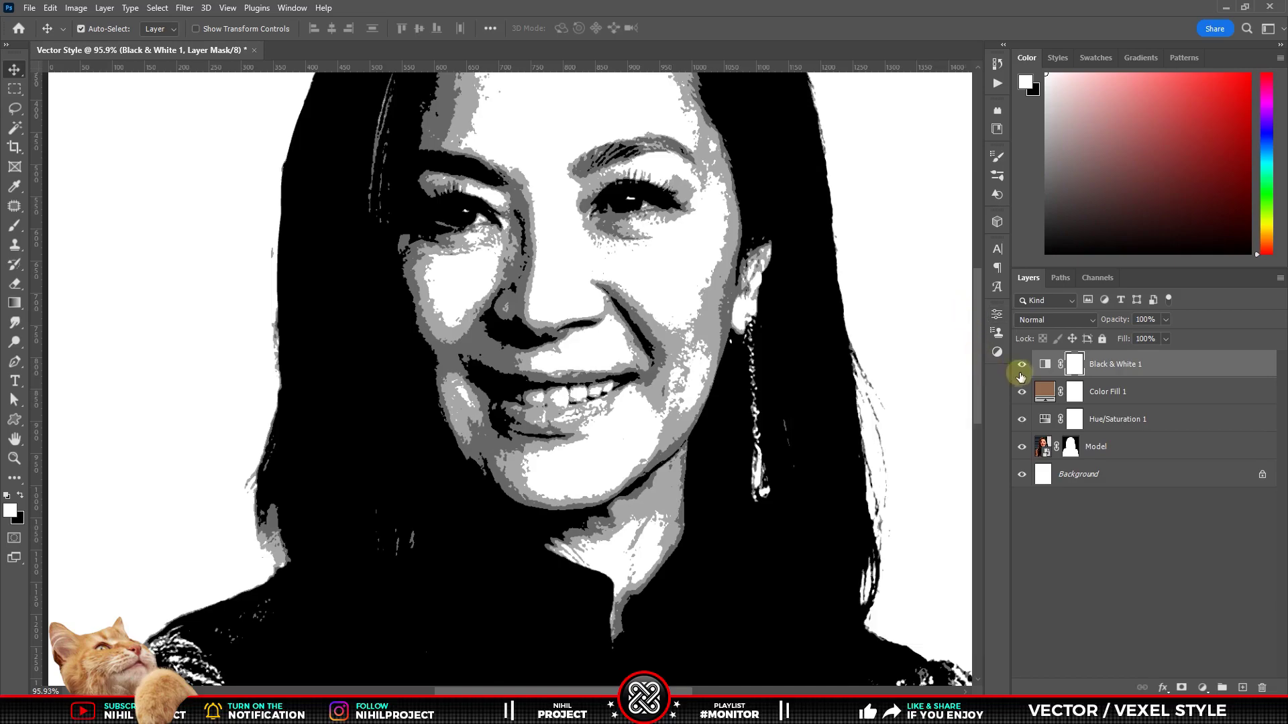
{"action": "left_click", "coordinate": [1022, 365]}
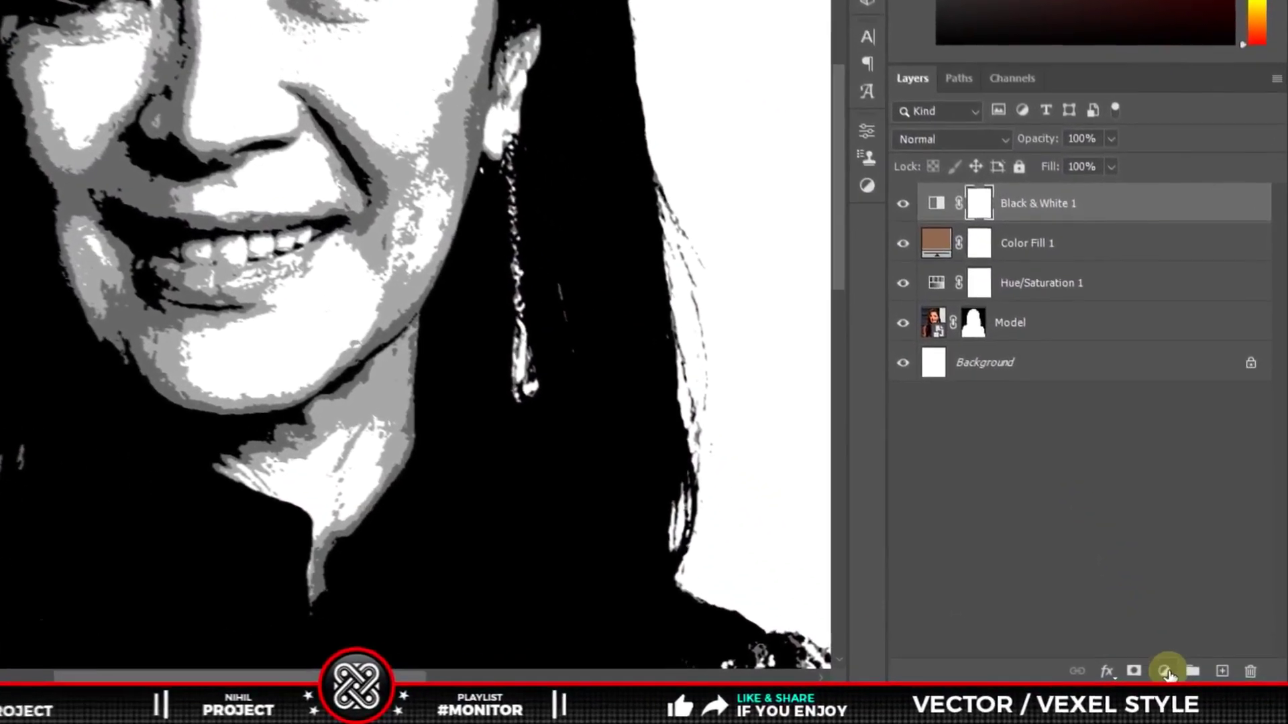
{"action": "left_click", "coordinate": [1165, 671]}
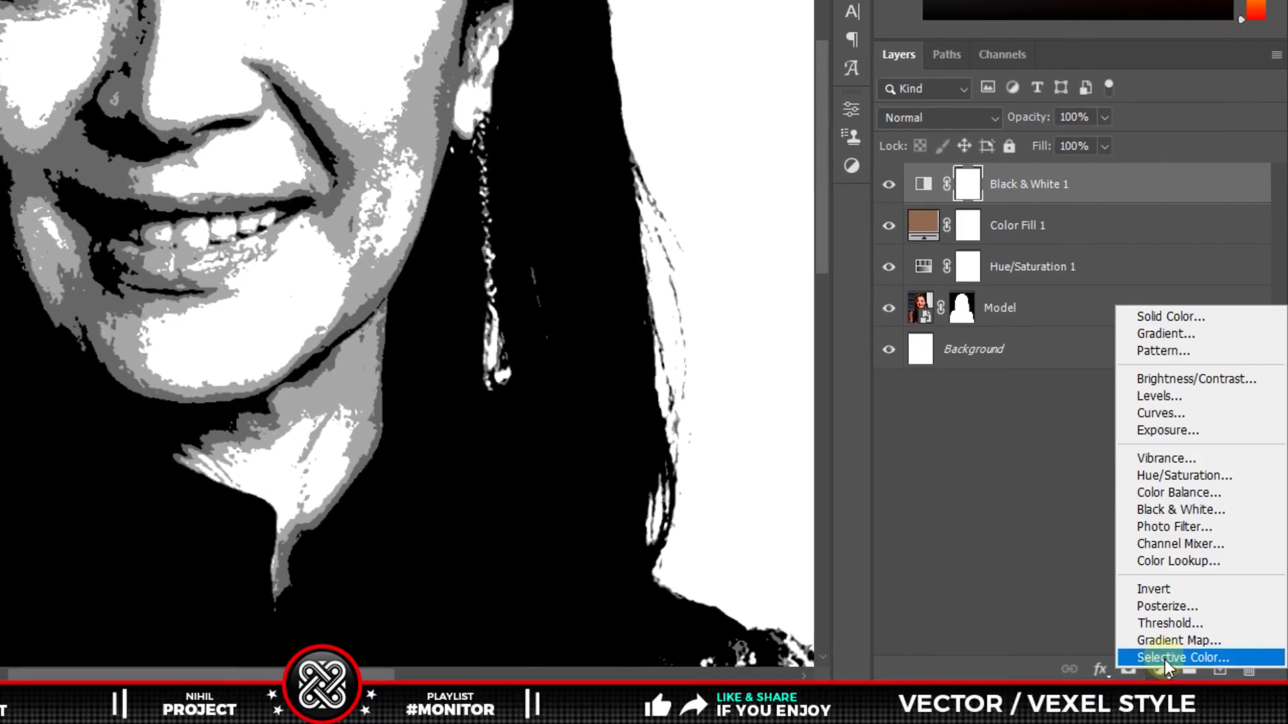
Add a Gradient Map using the default Black-White gradient.
{"action": "left_click", "coordinate": [1162, 642]}
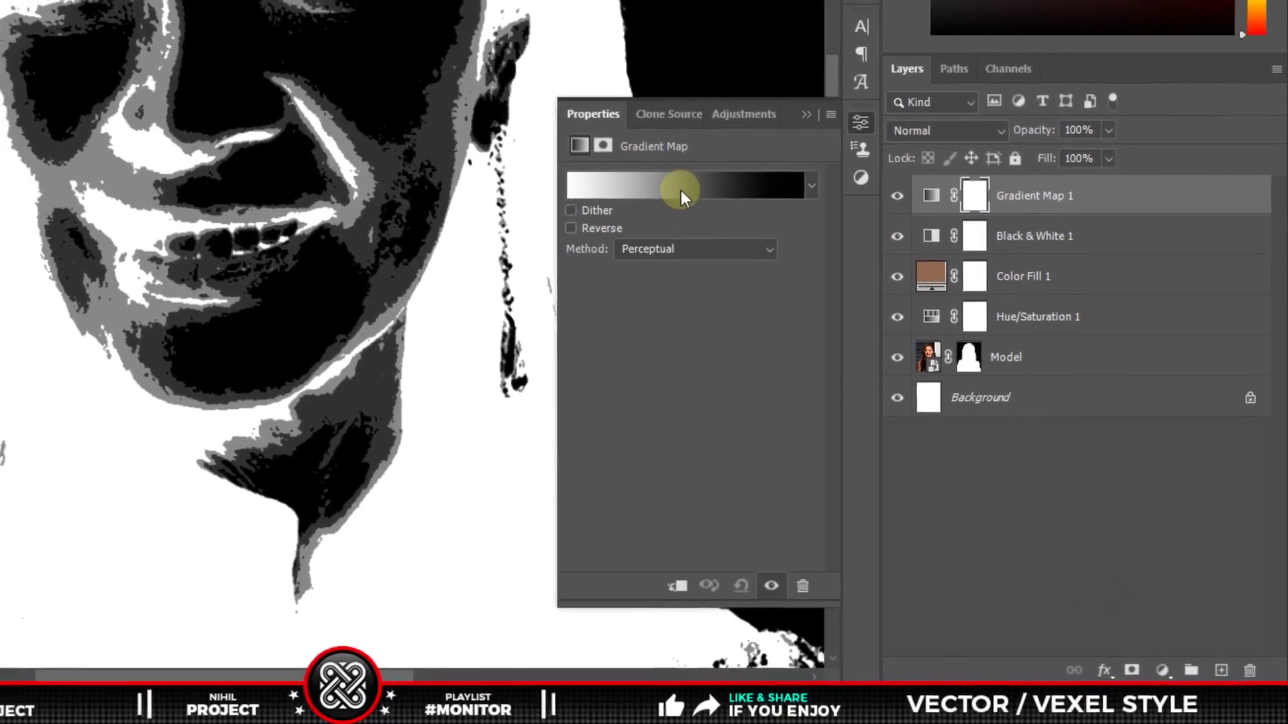
{"action": "left_click", "coordinate": [682, 174]}
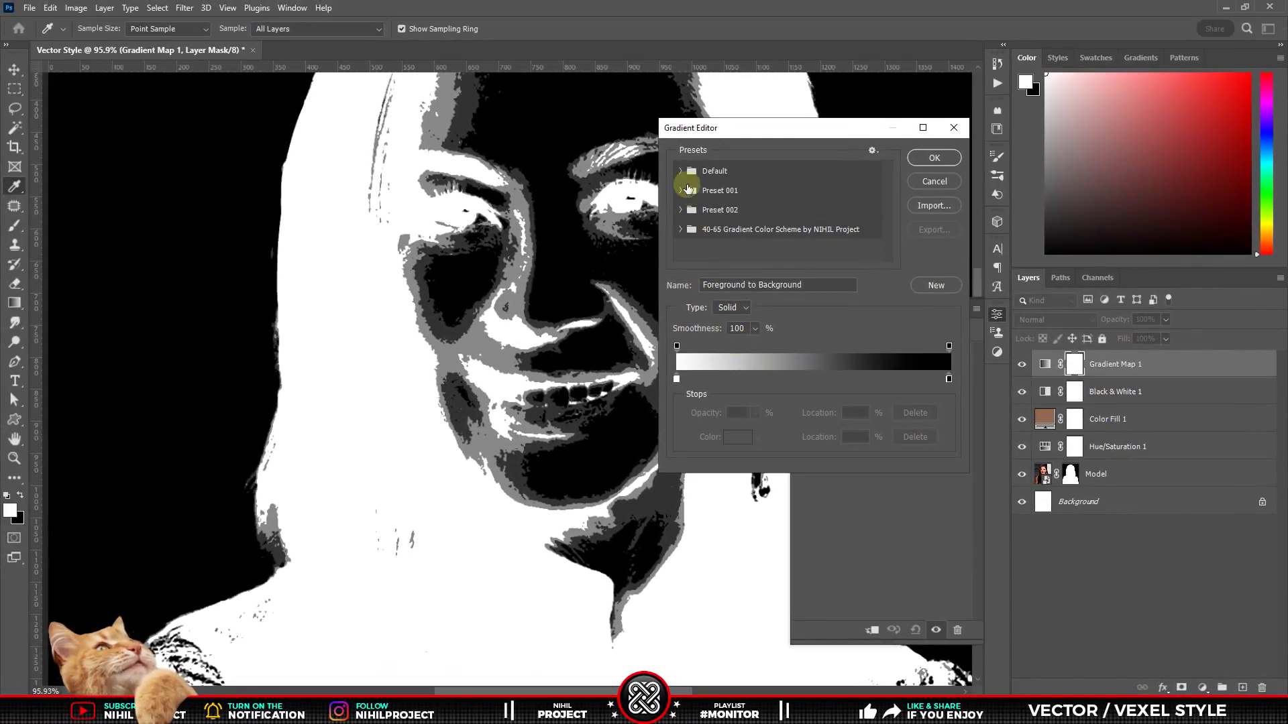
{"action": "left_click", "coordinate": [680, 170]}
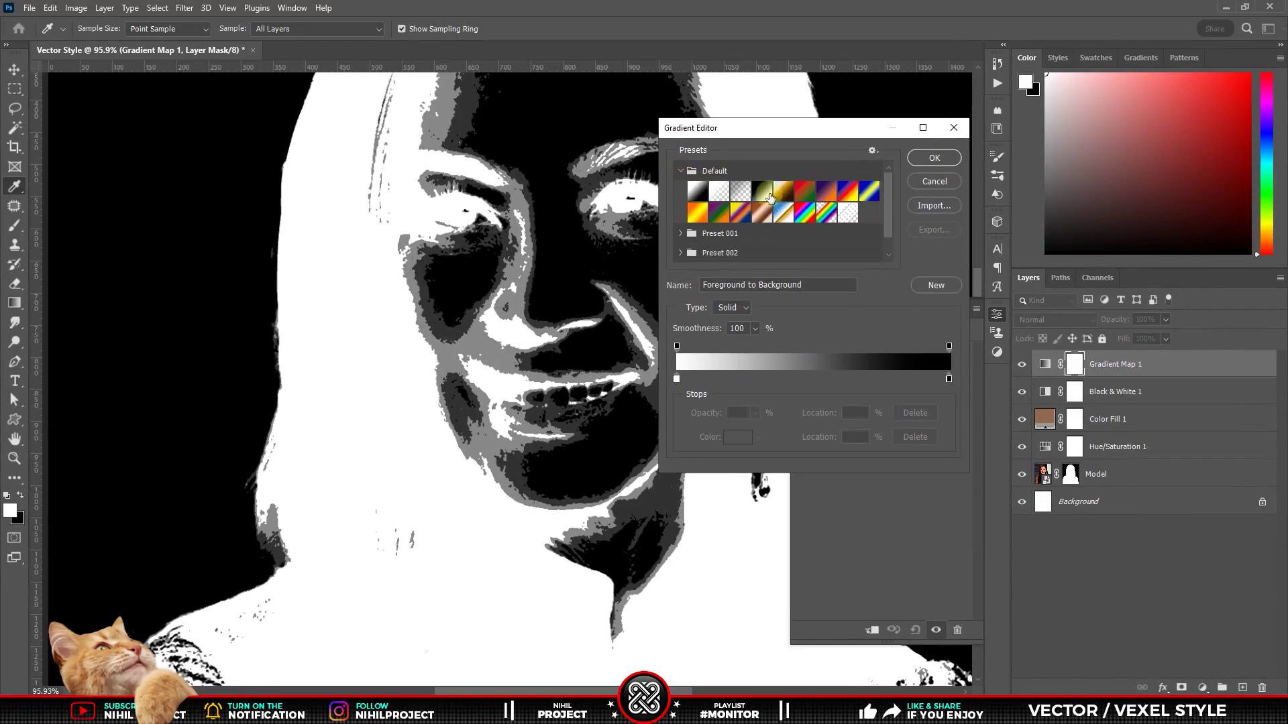
{"action": "left_click", "coordinate": [762, 191]}
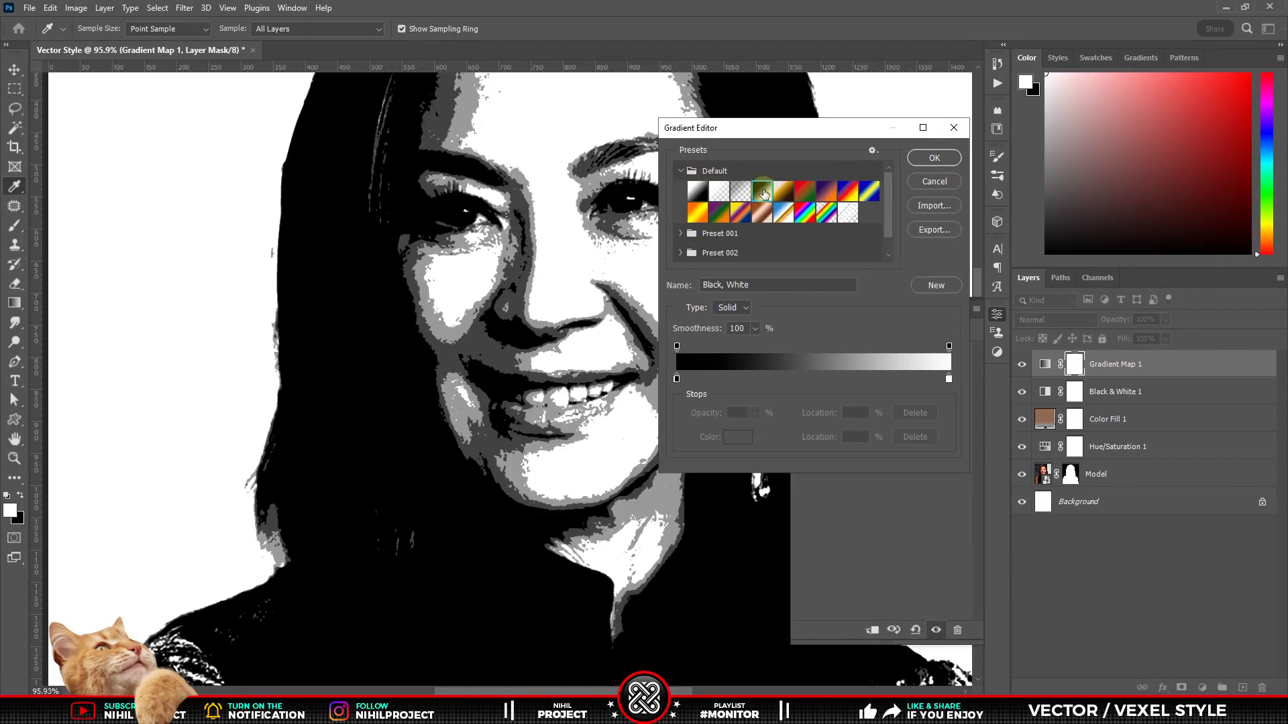
{"action": "left_click", "coordinate": [679, 172]}
{"action": "left_click", "coordinate": [676, 379]}
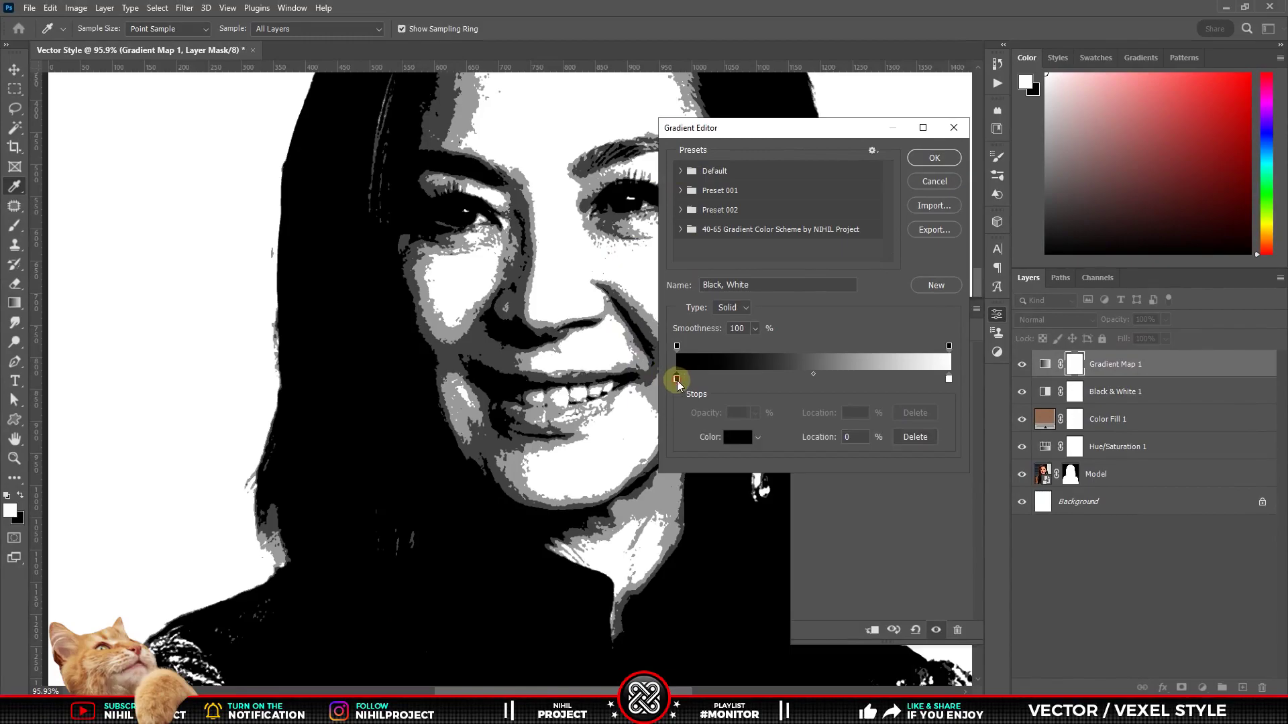
{"action": "double_click", "coordinate": [863, 443]}
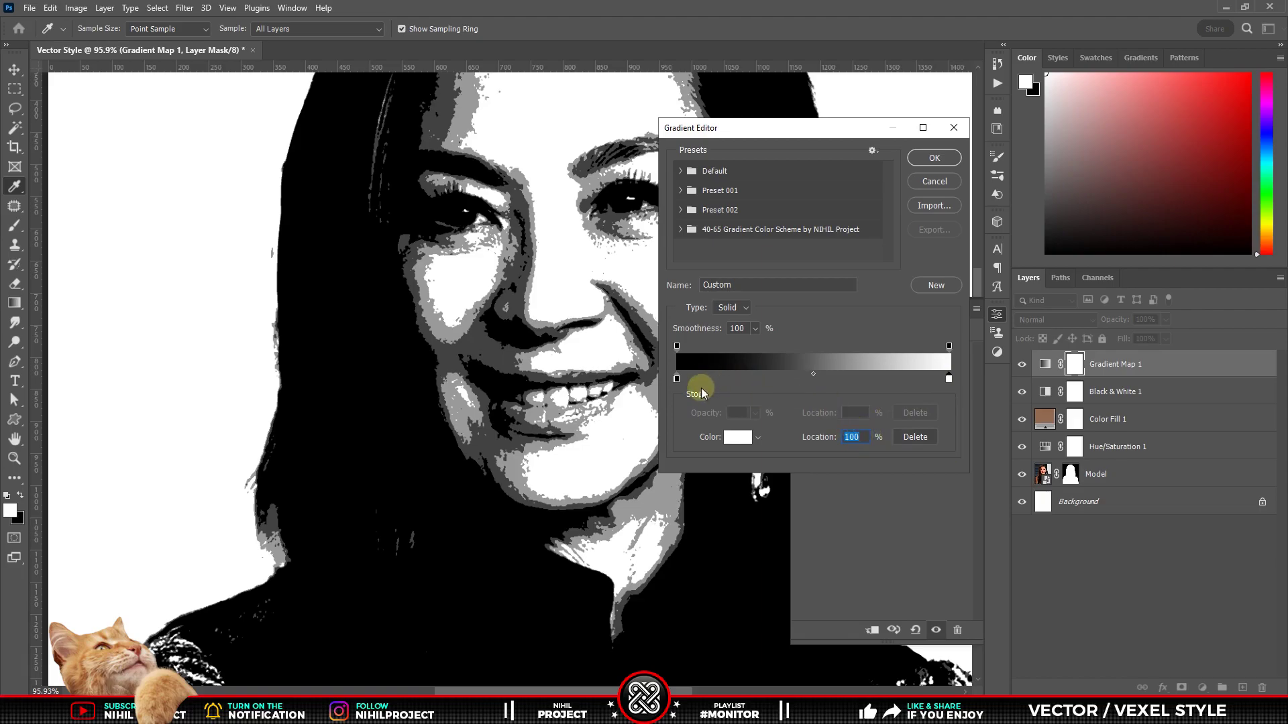
Add a saturated blue colour stop at 40% location.
{"action": "left_click", "coordinate": [756, 379]}
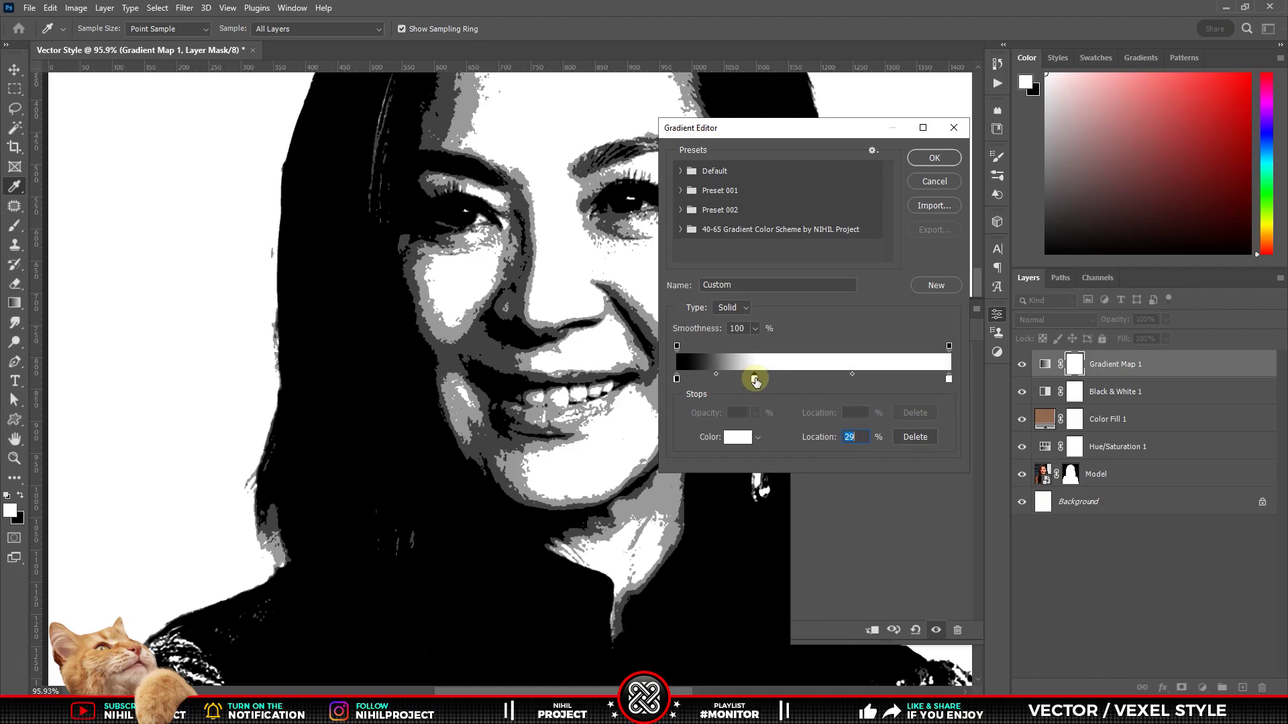
{"action": "left_click", "coordinate": [741, 438]}
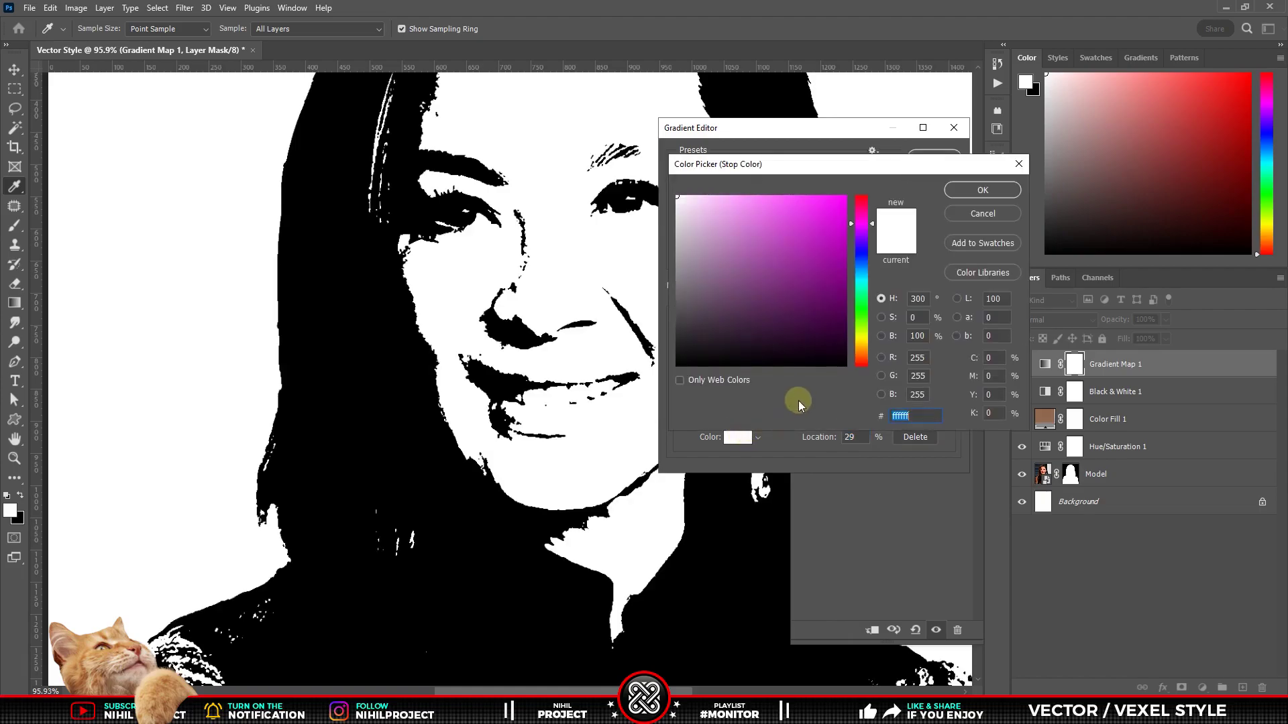
{"action": "left_click", "coordinate": [862, 257]}
{"action": "left_click_drag", "start_coordinate": [845, 233], "coordinate": [845, 196]}
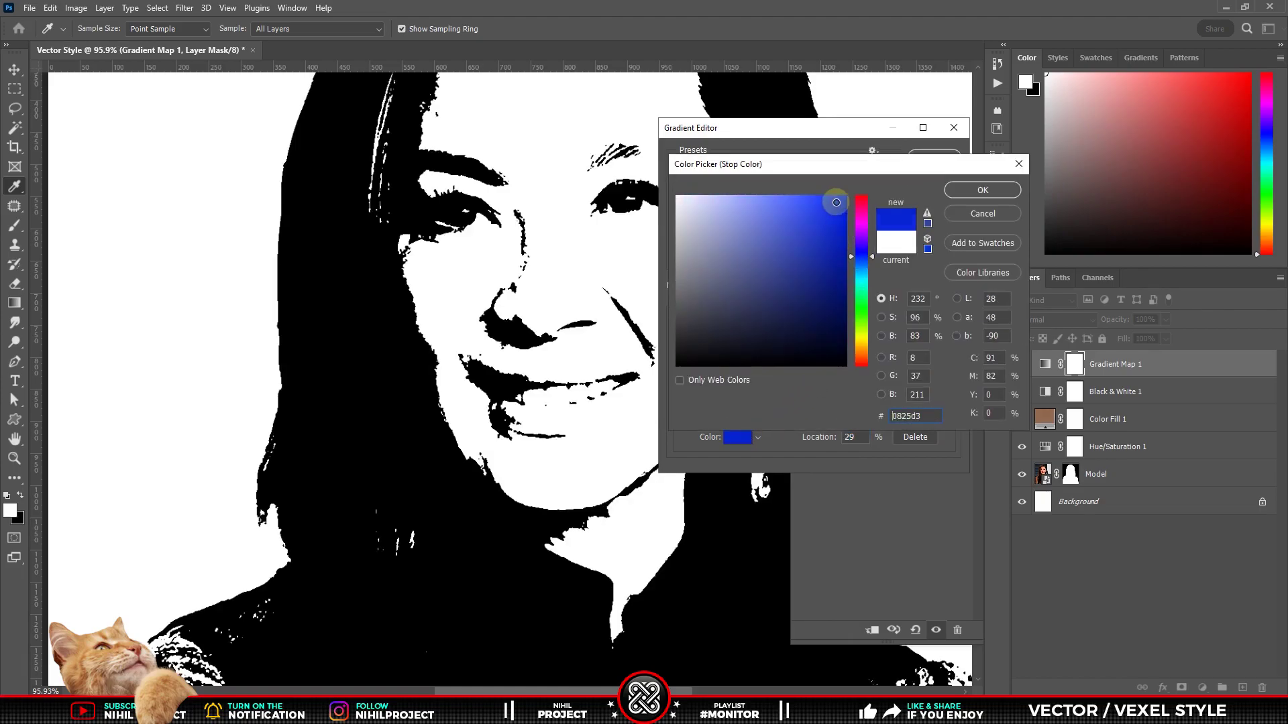
{"action": "left_click", "coordinate": [969, 193]}
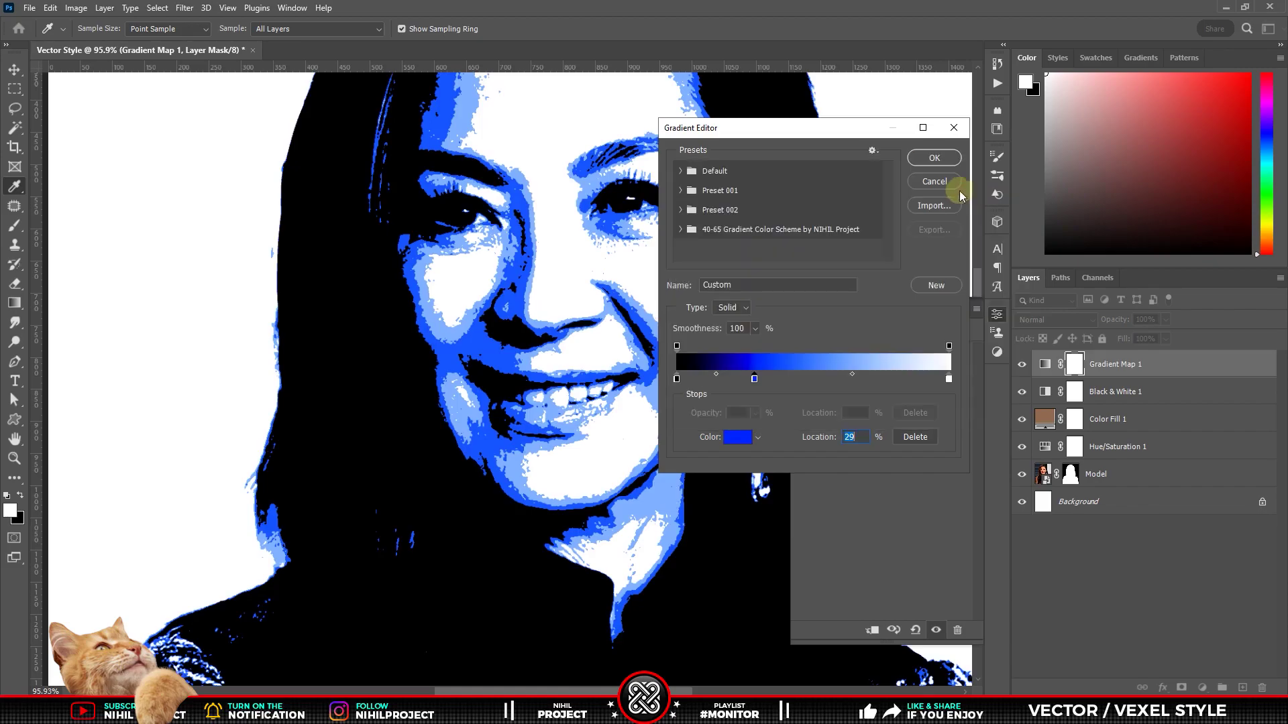
{"action": "left_click", "coordinate": [855, 437]}
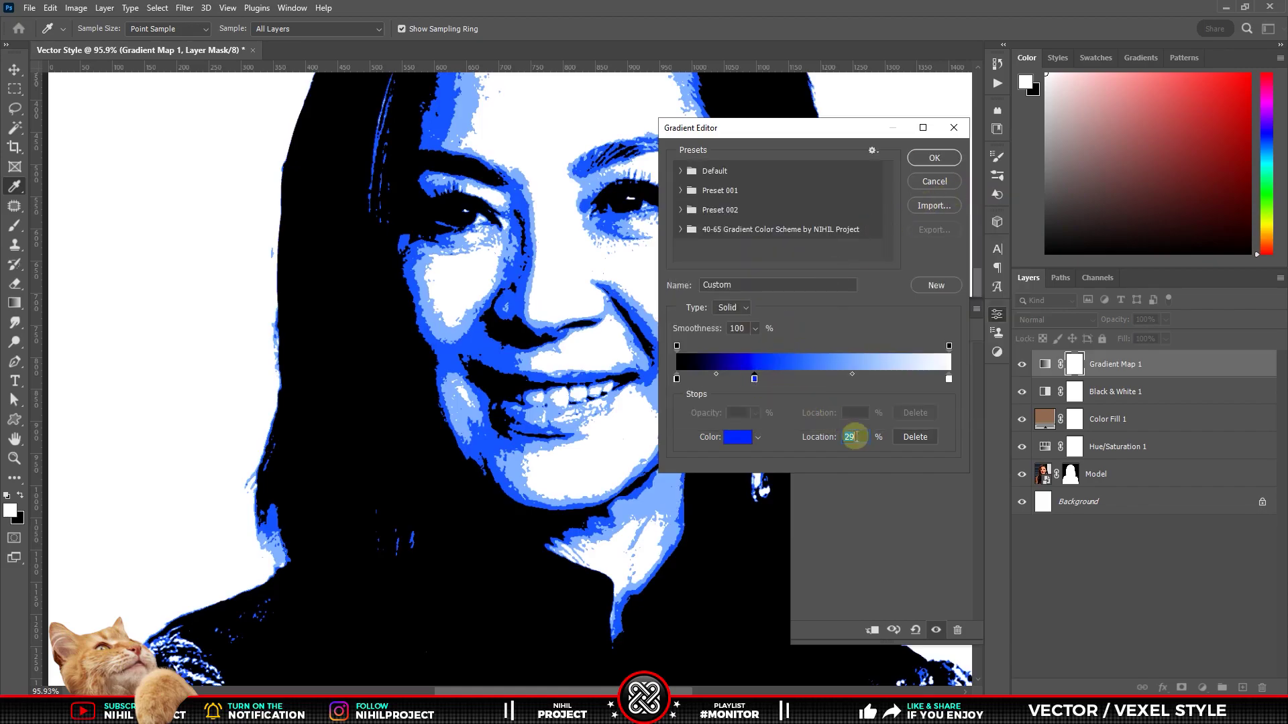
{"action": "type", "text": "40"}
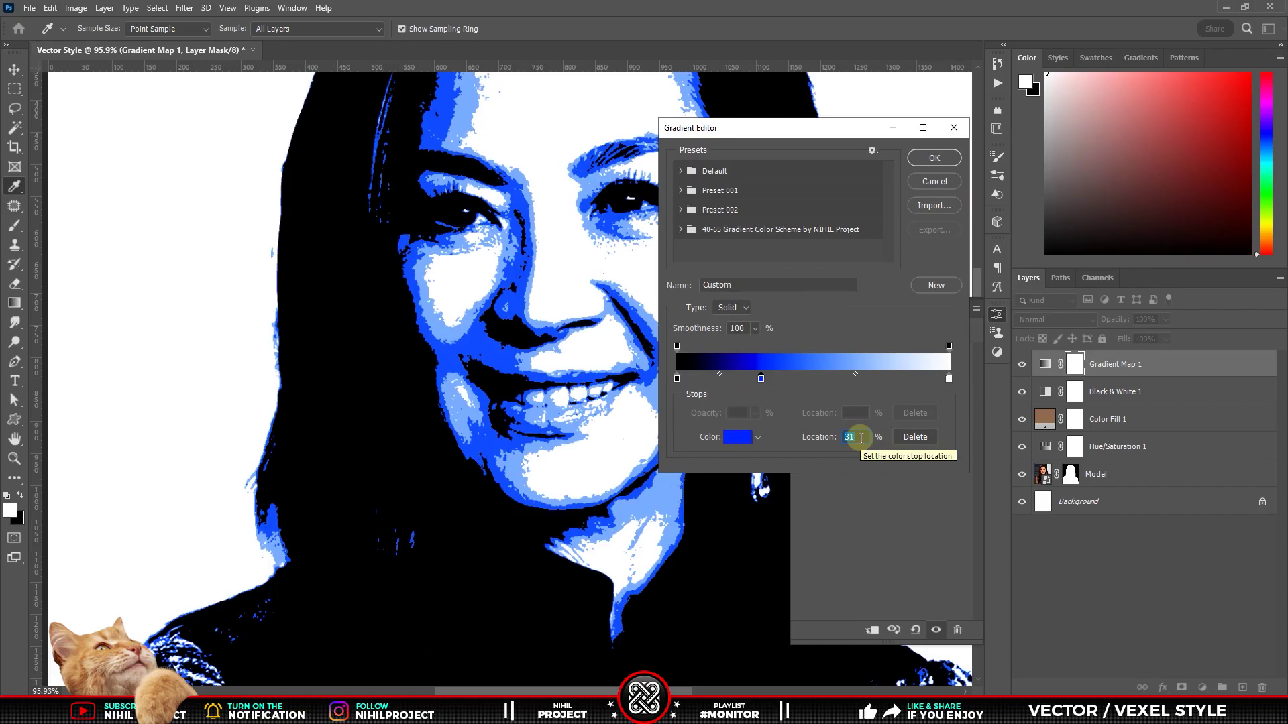
Add a cyan colour stop at 65% location.
{"action": "left_click", "coordinate": [898, 381]}
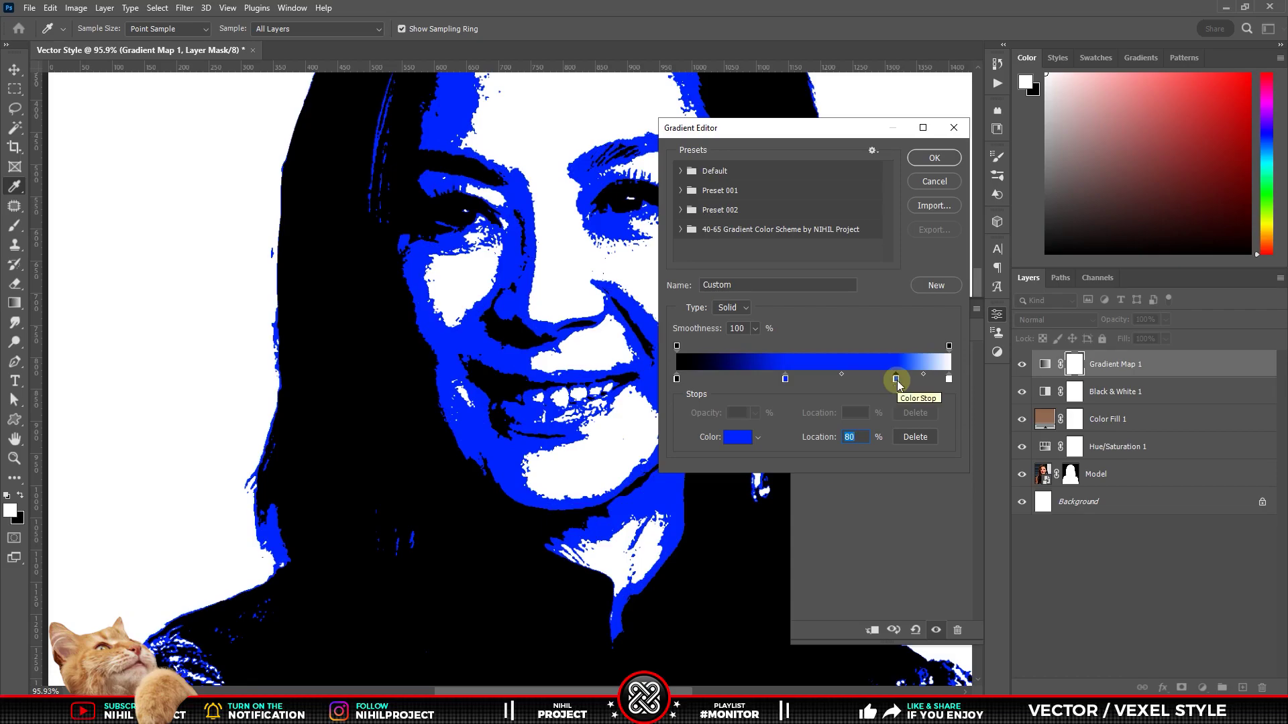
{"action": "left_click", "coordinate": [859, 432]}
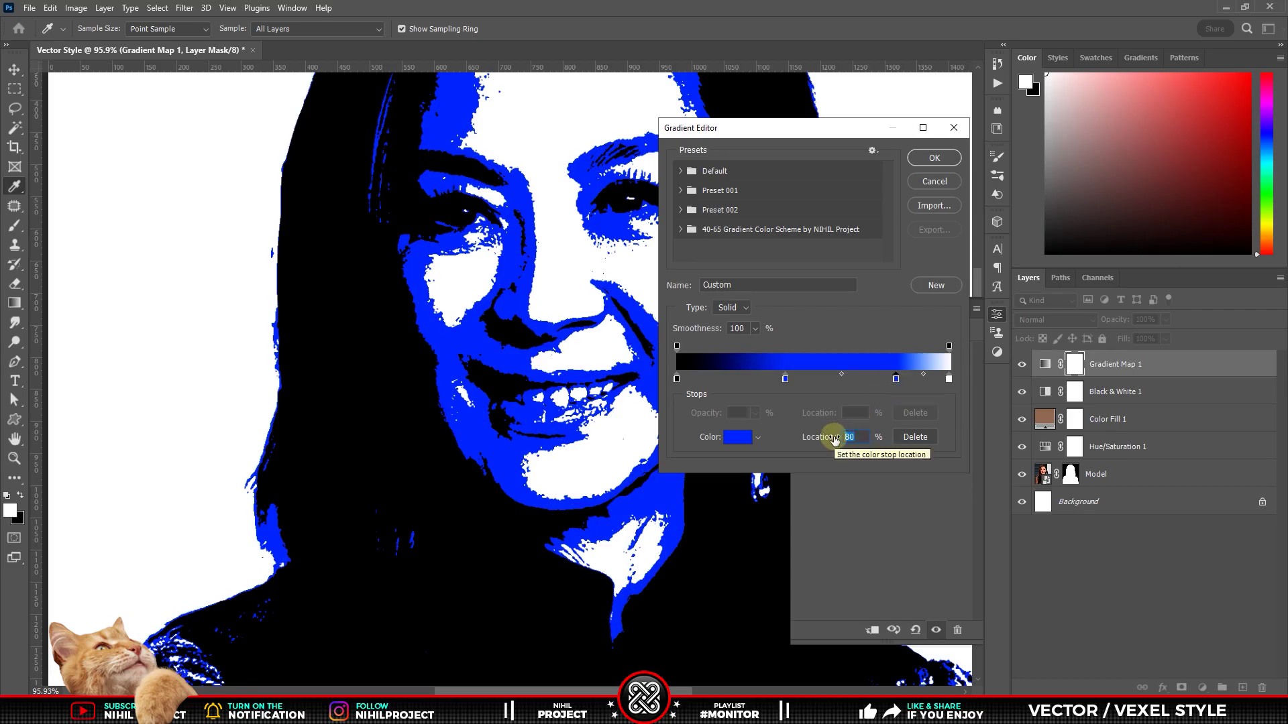
{"action": "type", "text": "65"}
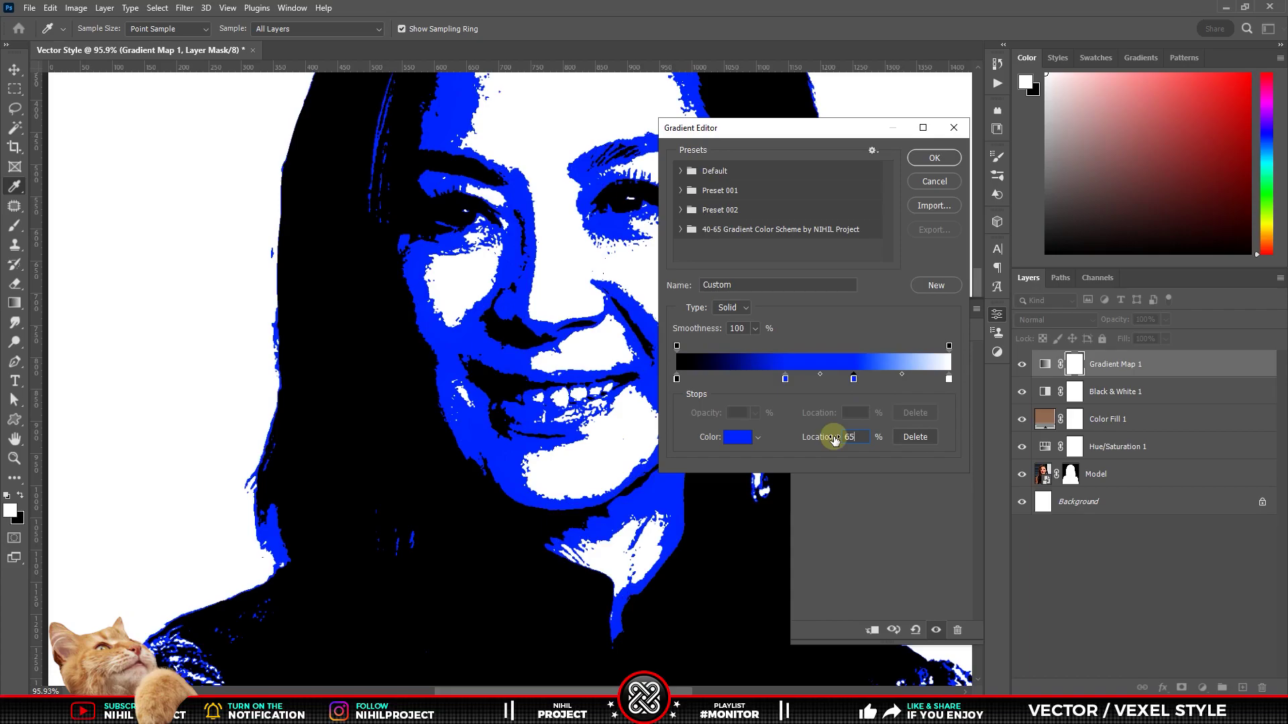
{"action": "left_click", "coordinate": [856, 389]}
{"action": "double_click", "coordinate": [853, 380]}
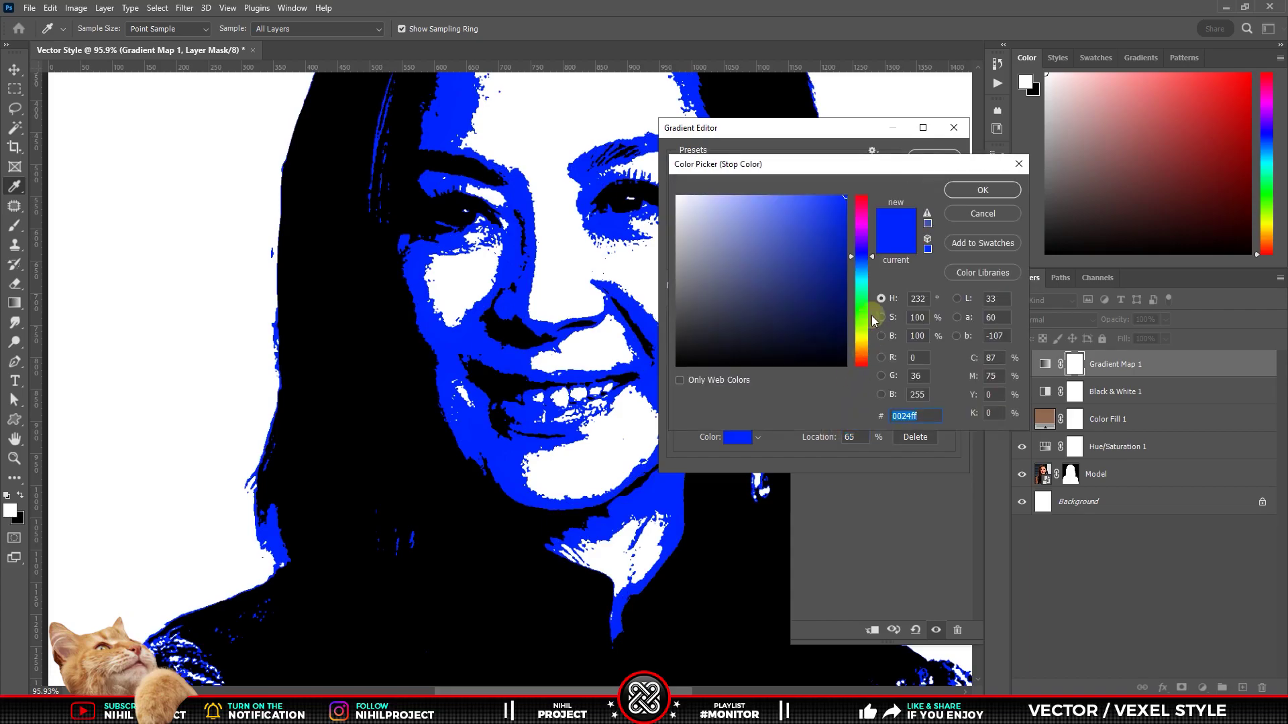
{"action": "left_click", "coordinate": [863, 280]}
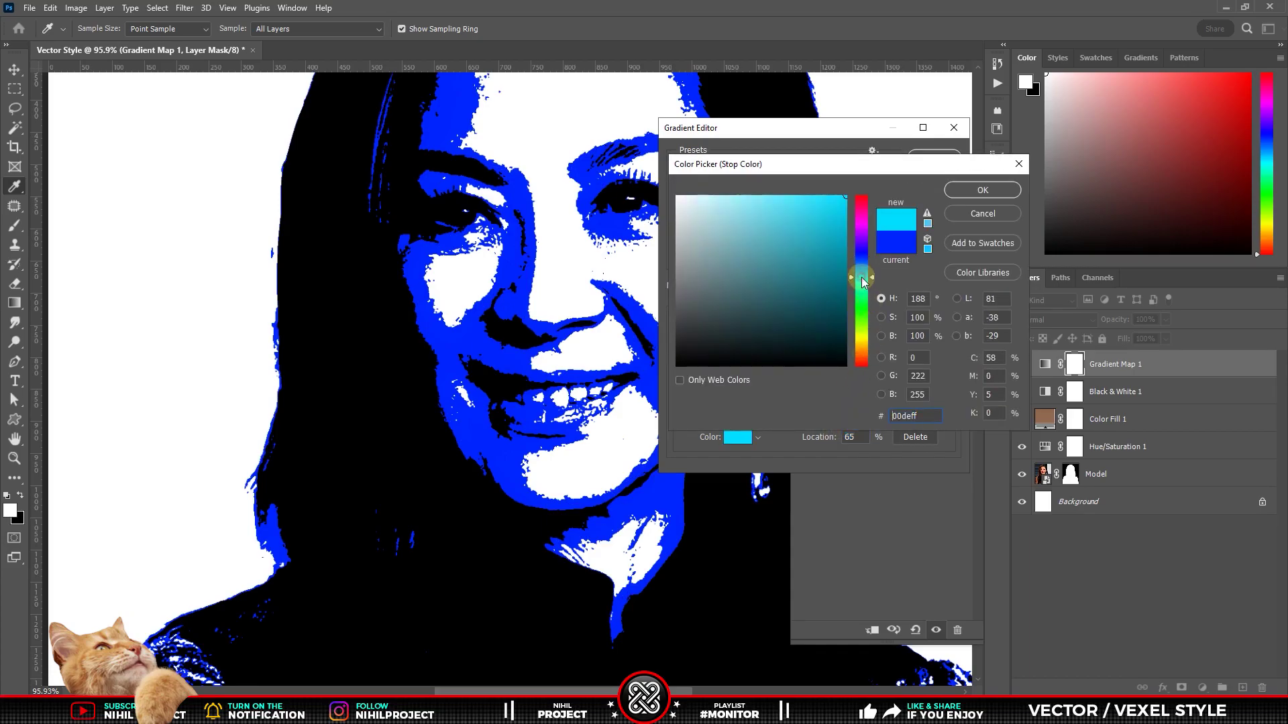
{"action": "left_click", "coordinate": [979, 195]}
{"action": "key", "text": "ctrl+0"}
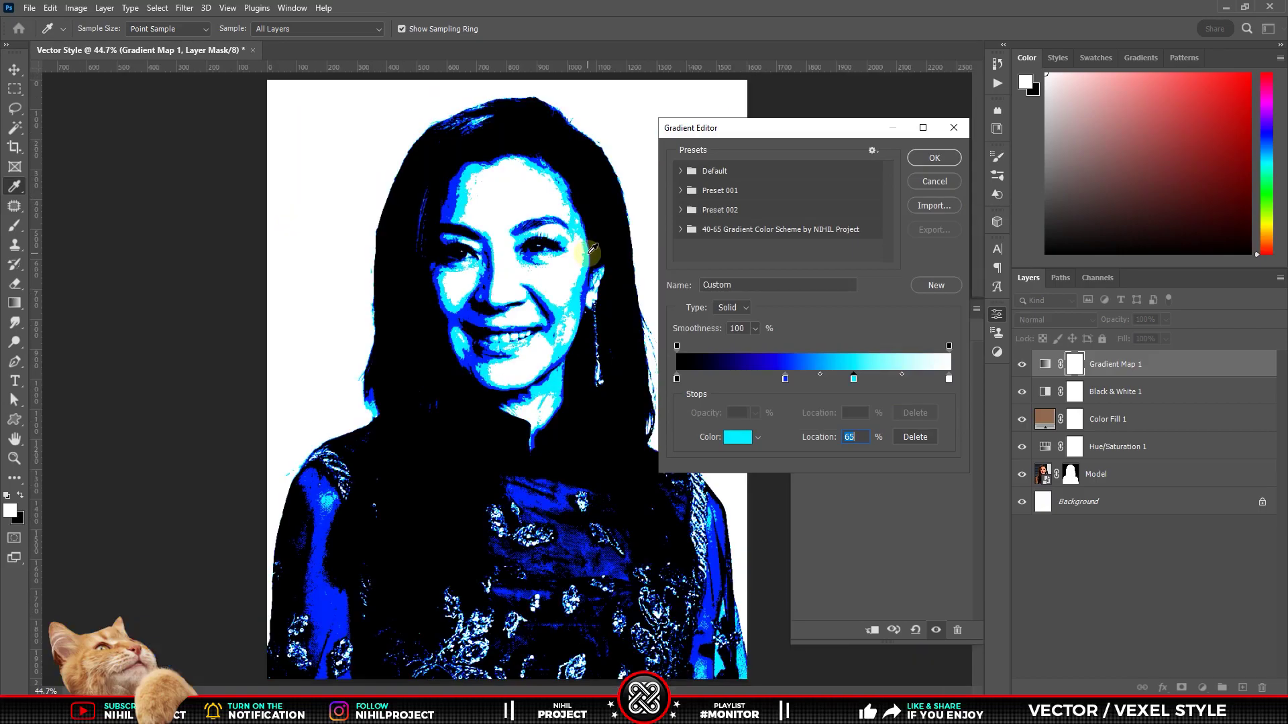
Preview the 40-65 presets and apply 40-65 [Red'n'Gold] to the Gradient Map.
{"action": "left_click", "coordinate": [681, 229]}
{"action": "left_click", "coordinate": [697, 249]}
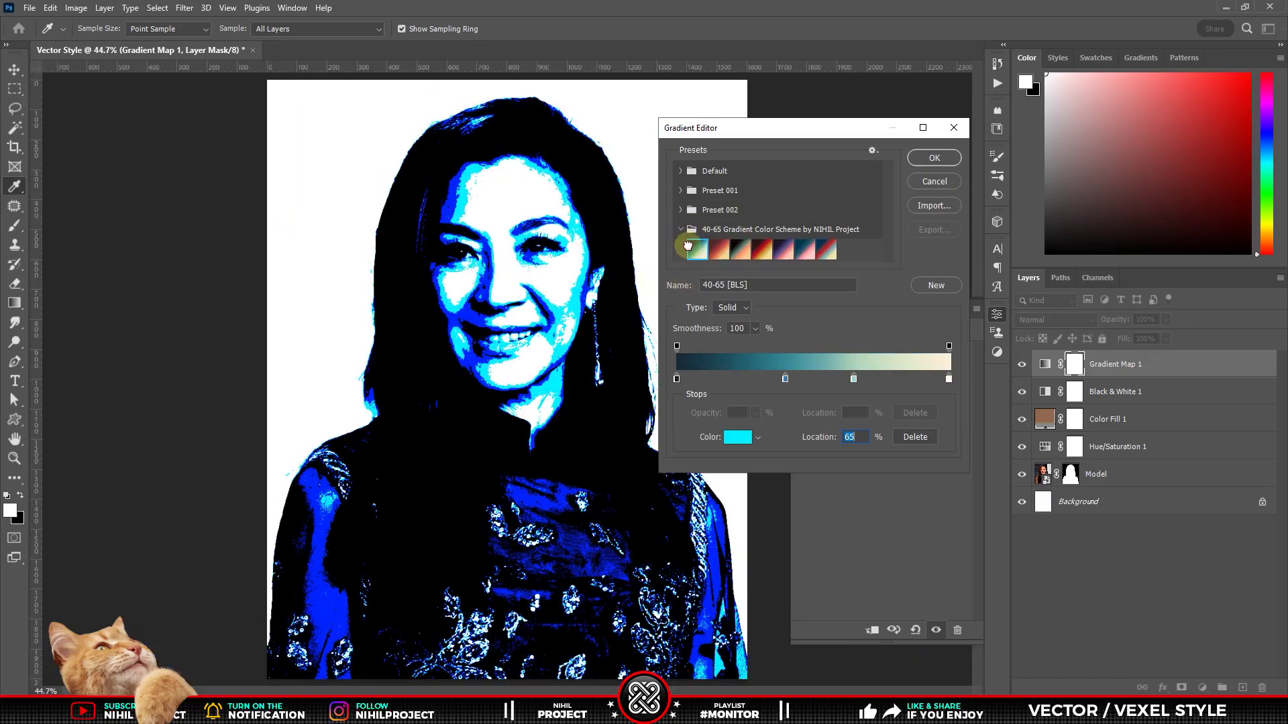
{"action": "left_click", "coordinate": [719, 249]}
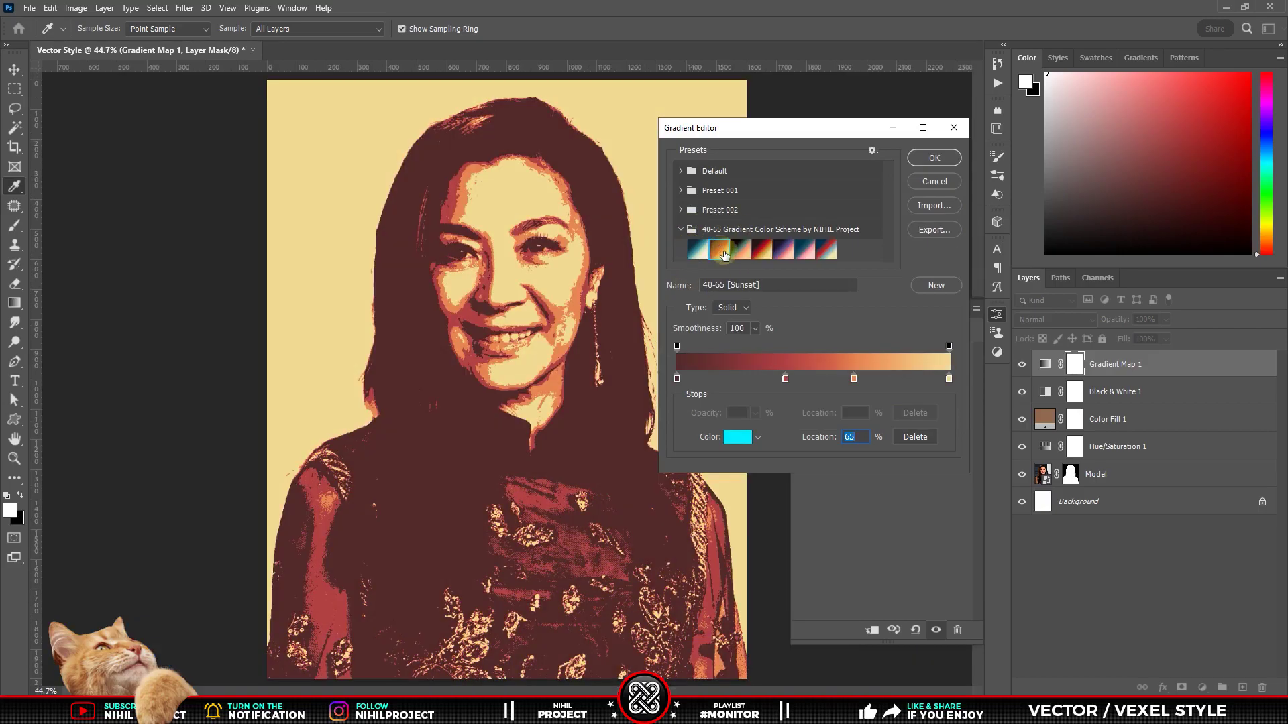
{"action": "left_click", "coordinate": [738, 250]}
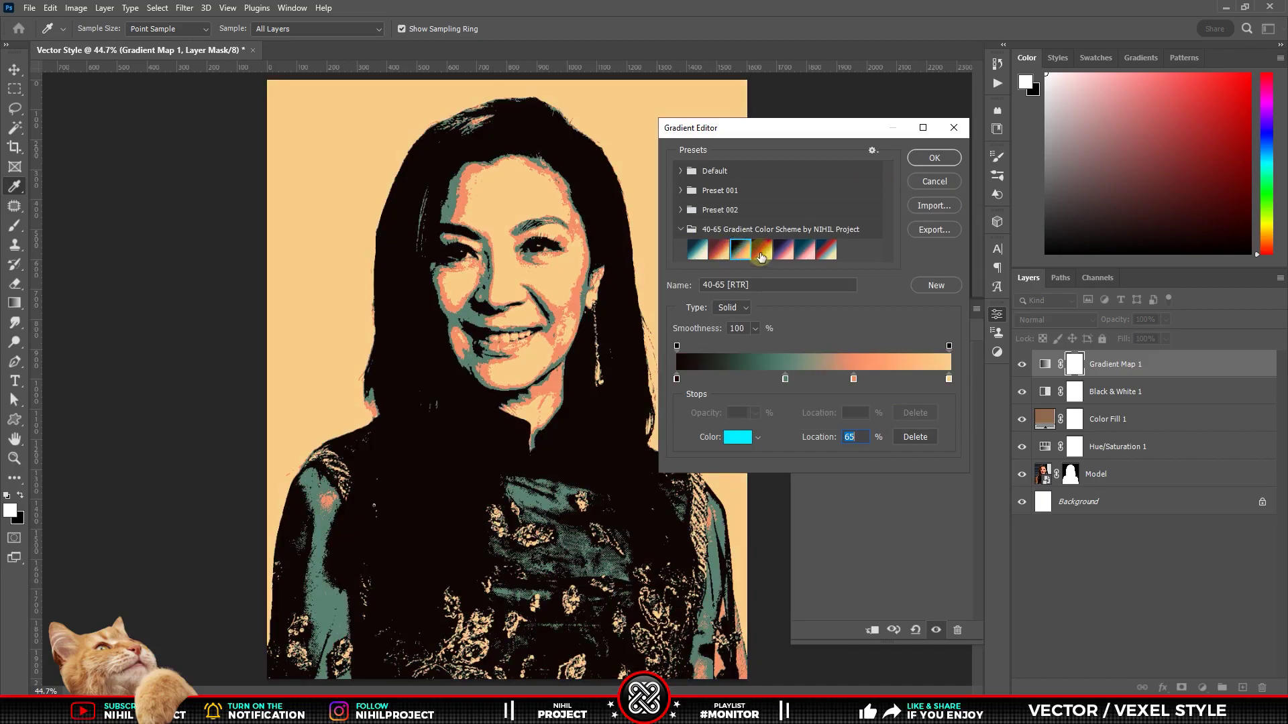
{"action": "left_click", "coordinate": [762, 251]}
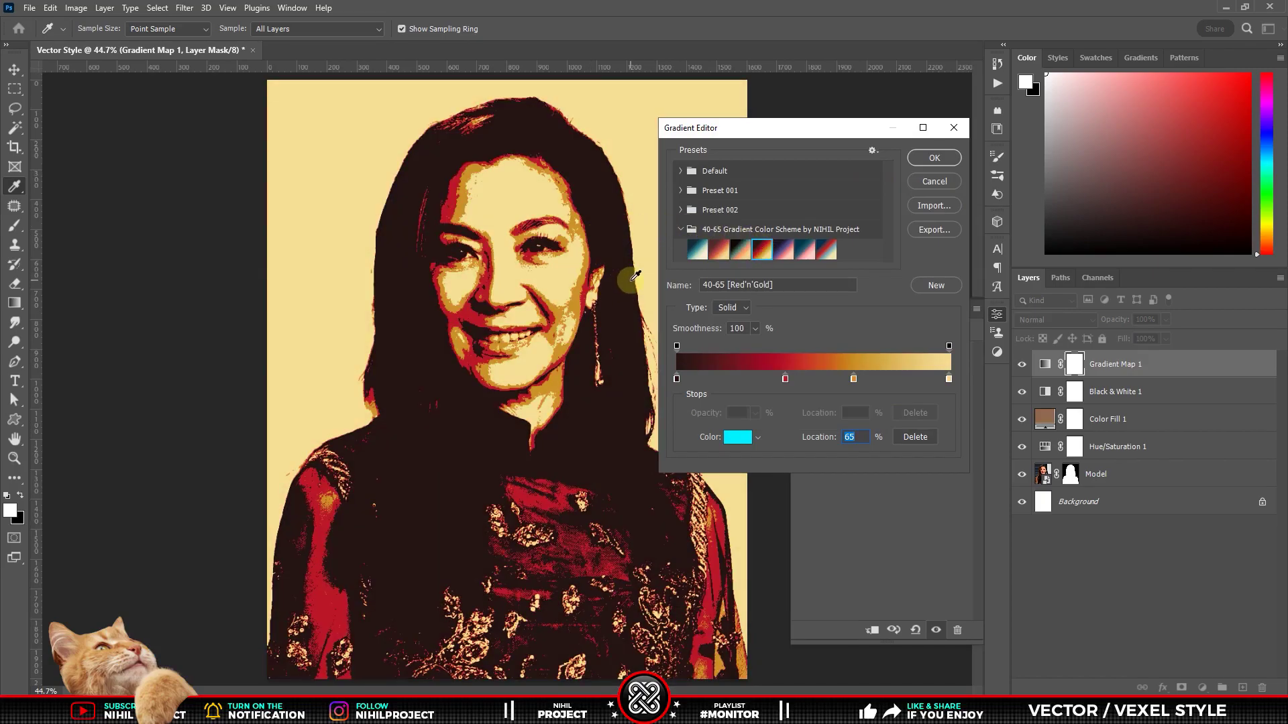
{"action": "left_click", "coordinate": [933, 159]}
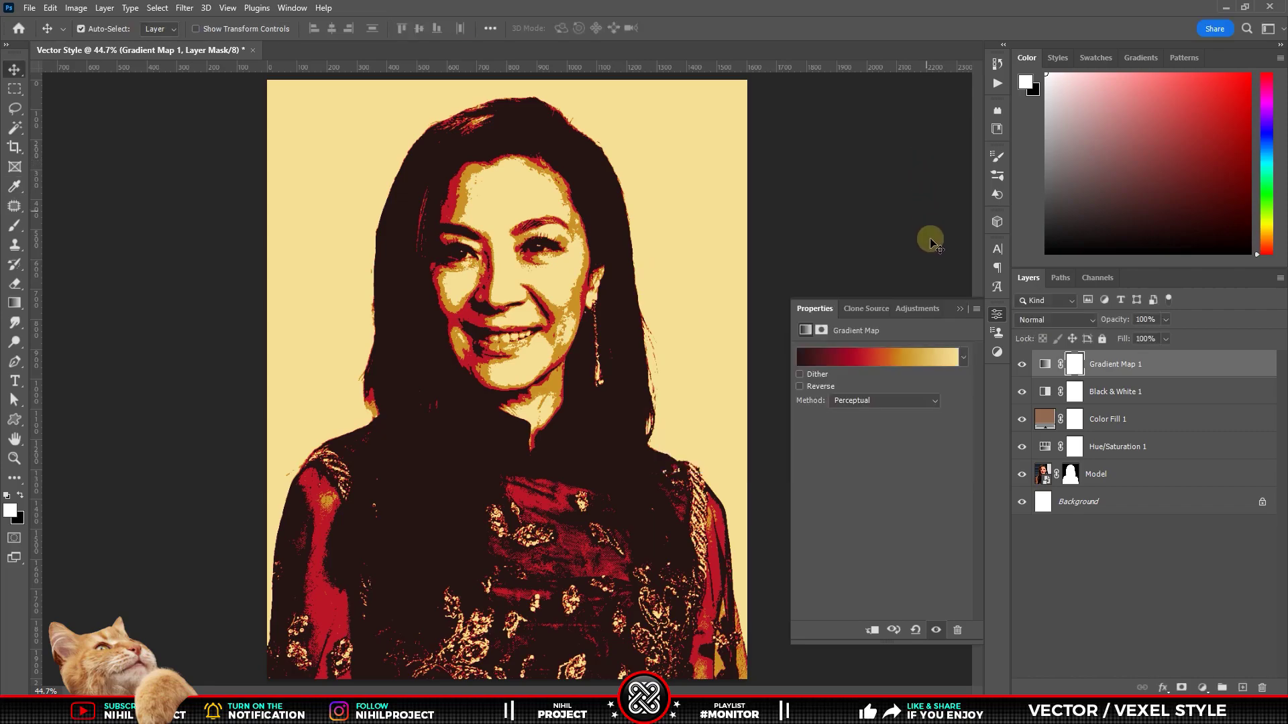
Group the Hue/Saturation through Gradient Map layers into a group named 'Vector'.
{"action": "double_click", "coordinate": [957, 309]}
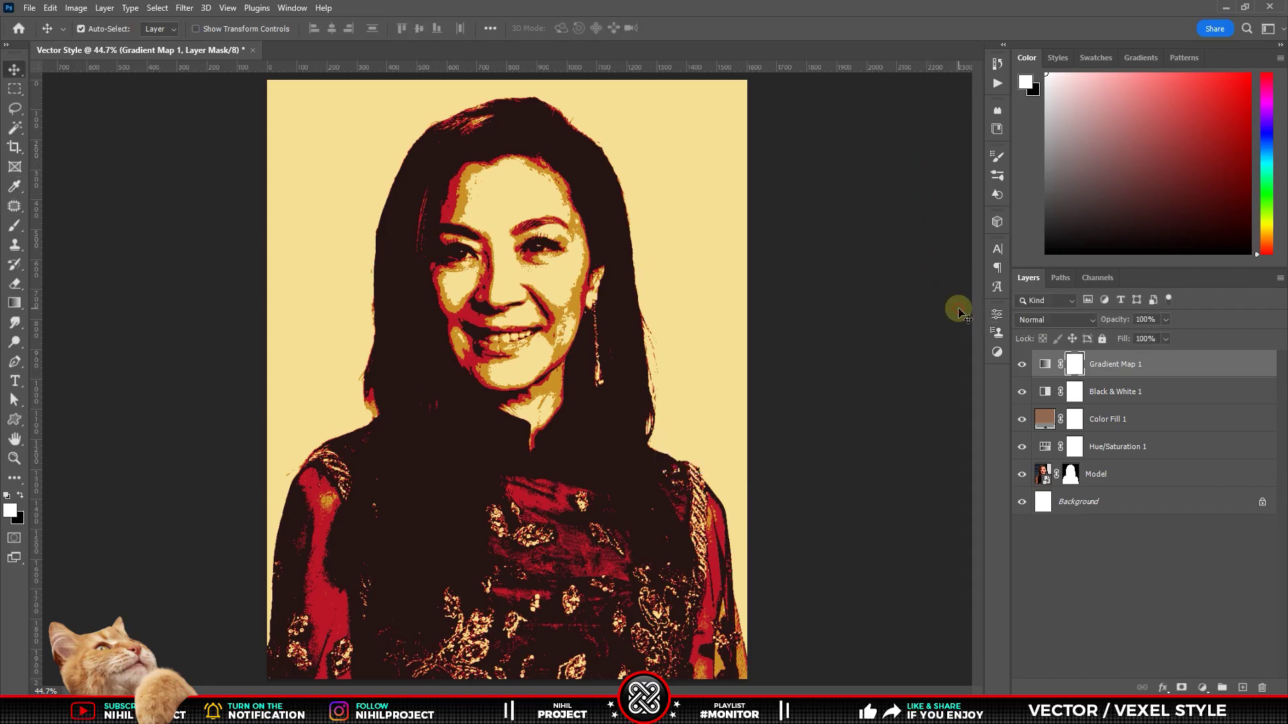
{"action": "left_click", "coordinate": [1150, 454], "text": "shift"}
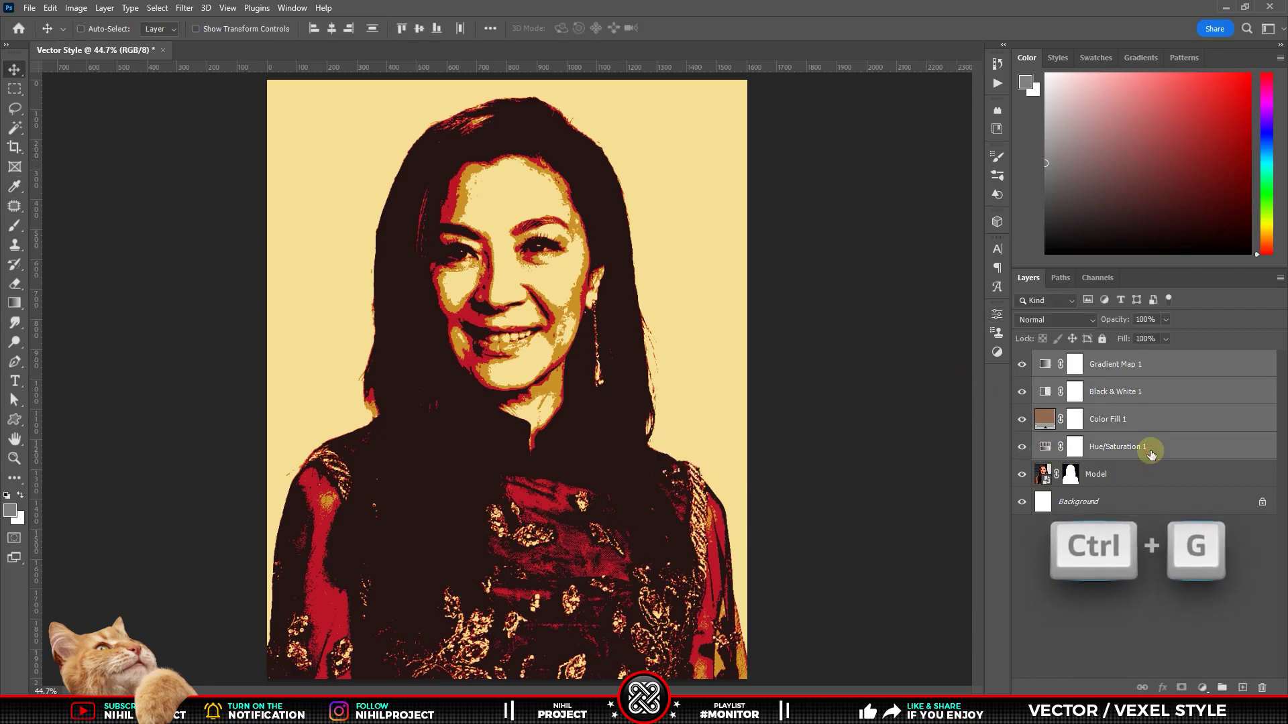
{"action": "key", "text": "ctrl+g"}
{"action": "double_click", "coordinate": [1073, 359]}
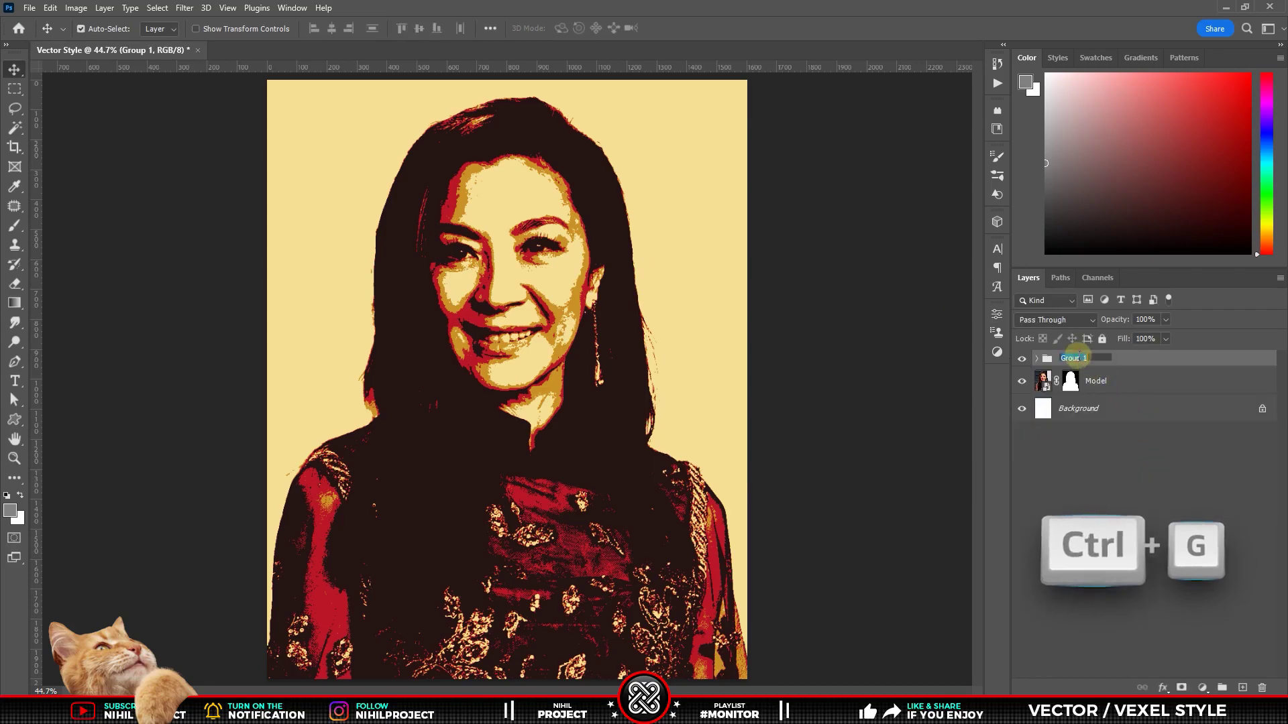
{"action": "type", "text": "Vector"}
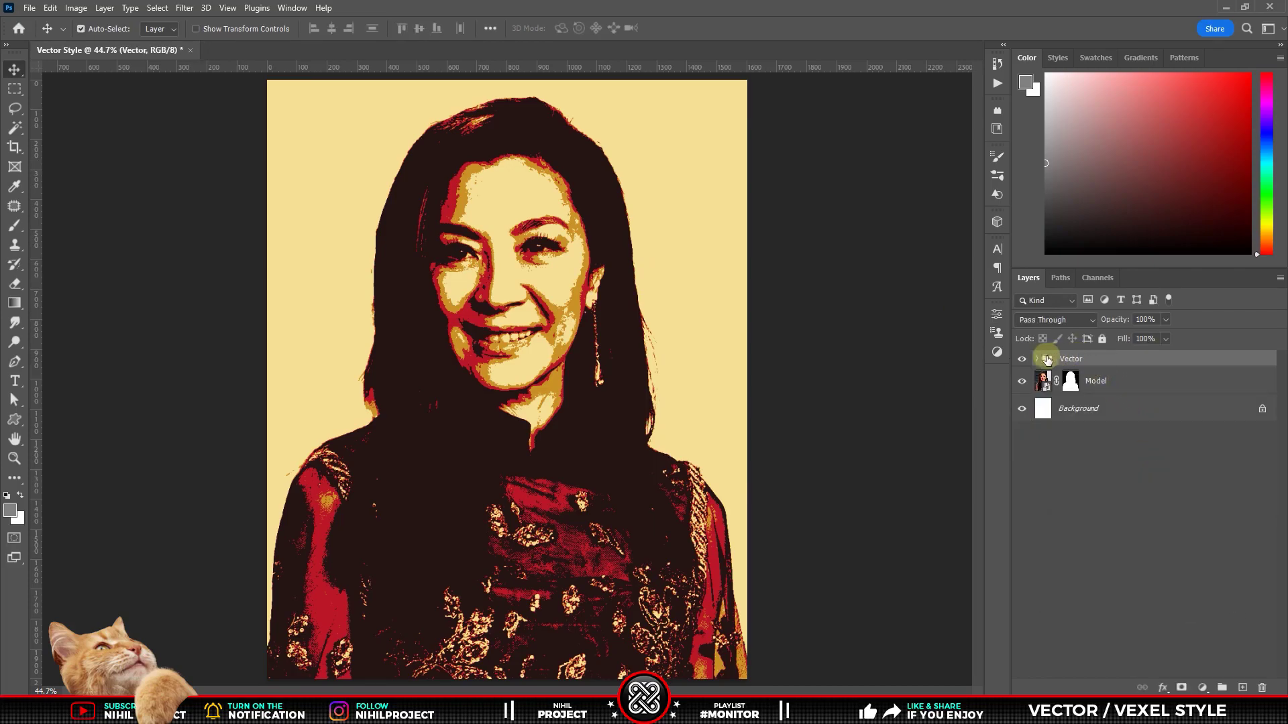
{"action": "left_click", "coordinate": [1022, 358]}
{"action": "scroll", "coordinate": [556, 302], "scroll_direction": "up", "scroll_amount": 5}
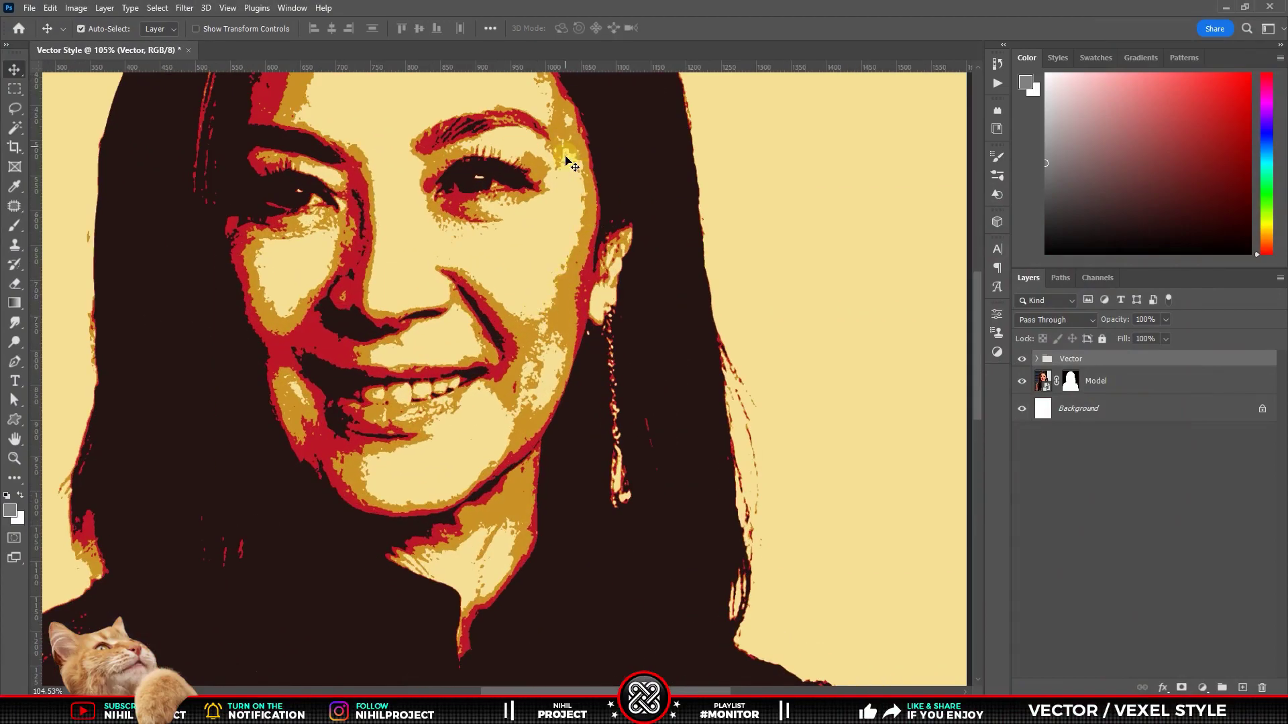
{"action": "key", "text": "ctrl+0"}
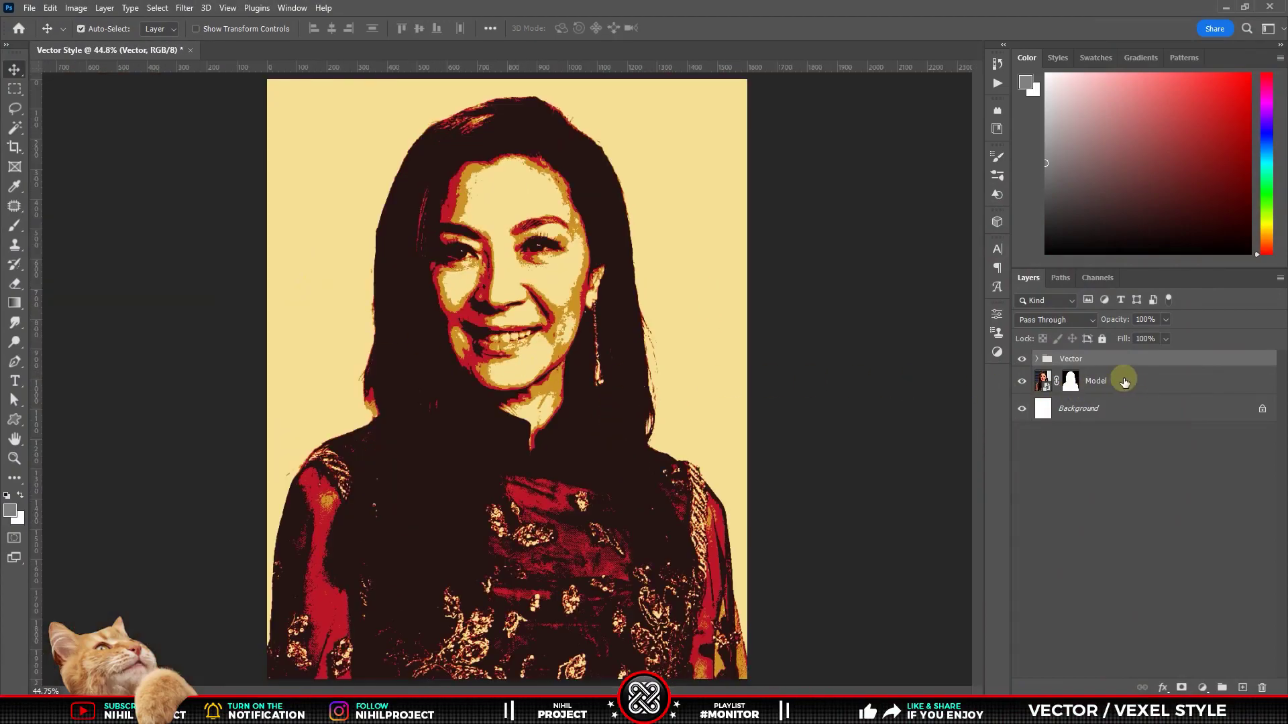
{"action": "left_click", "coordinate": [1103, 382]}
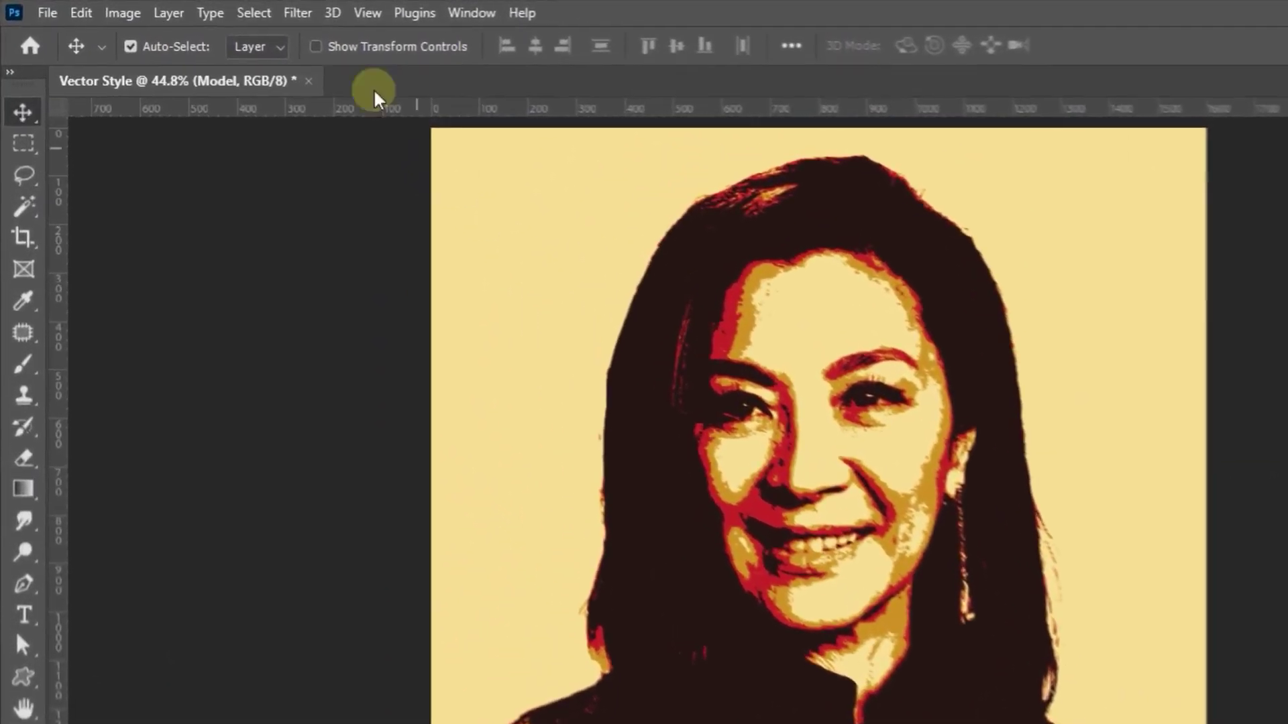
Apply an Oil Paint smart filter with Stylization and Cleanliness at 5.
{"action": "left_click", "coordinate": [184, 7]}
{"action": "mouse_move", "coordinate": [336, 452]}
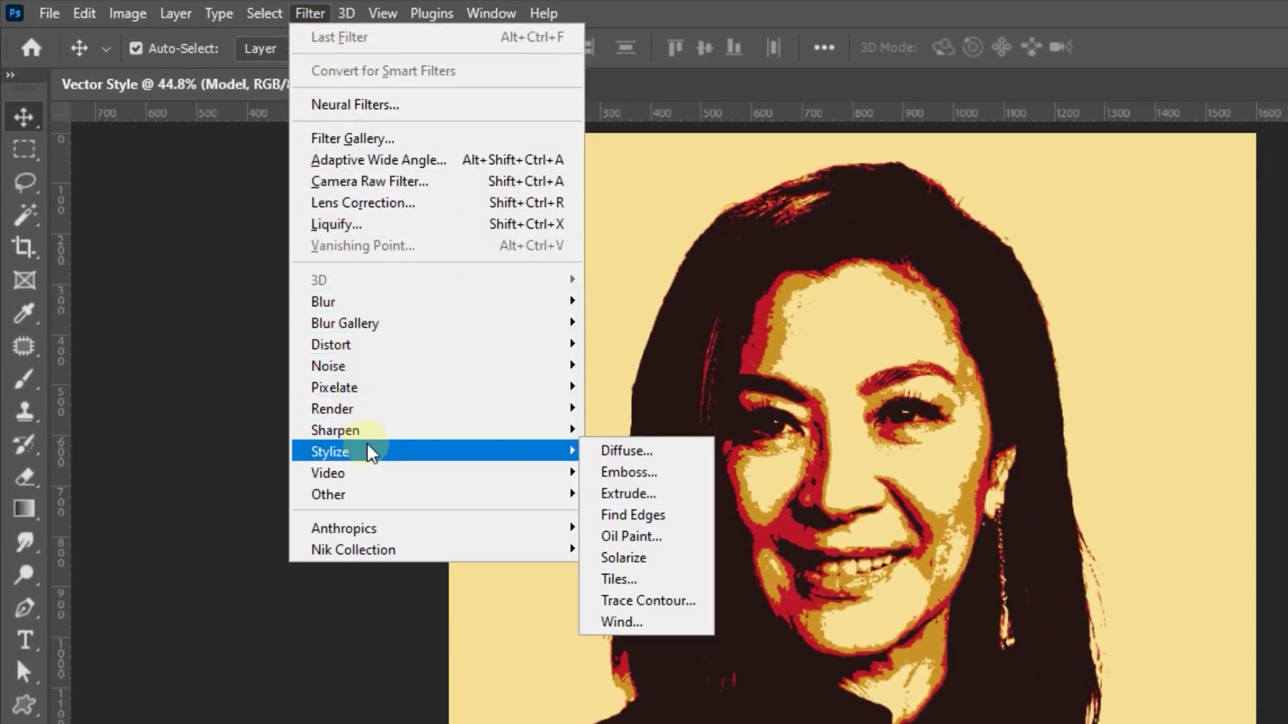
{"action": "left_click", "coordinate": [624, 536]}
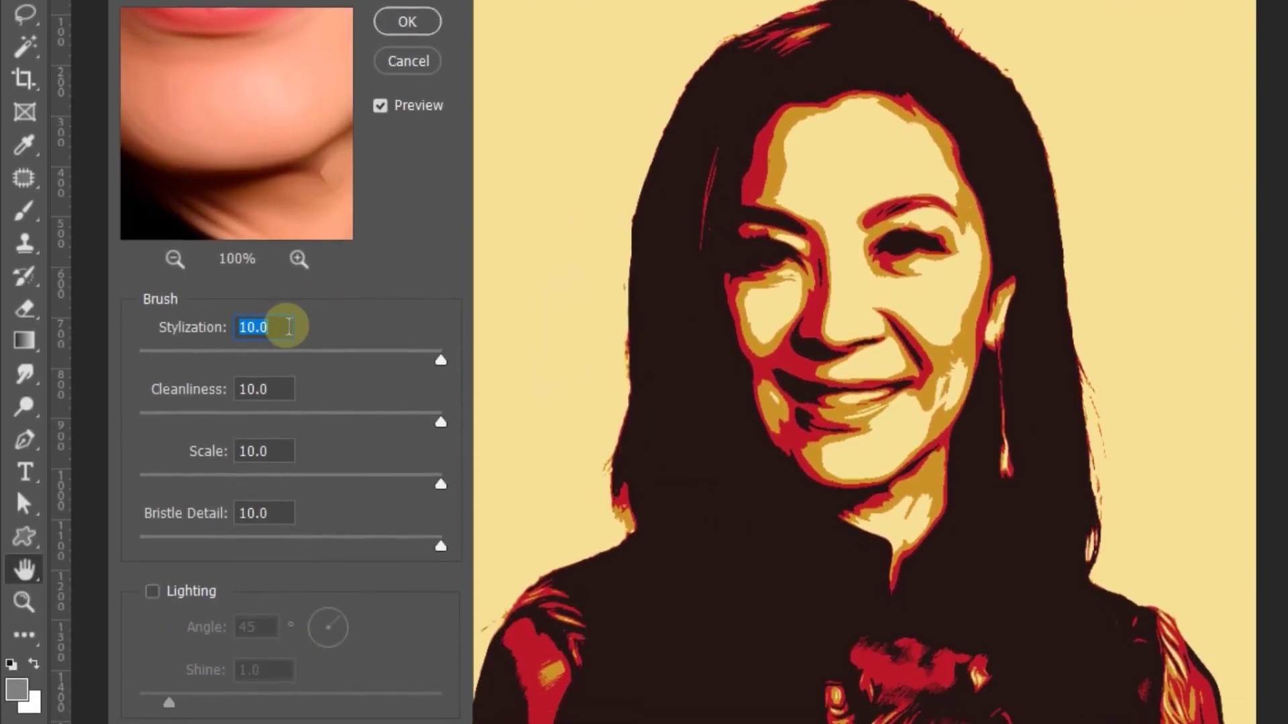
{"action": "key", "text": "Down"}
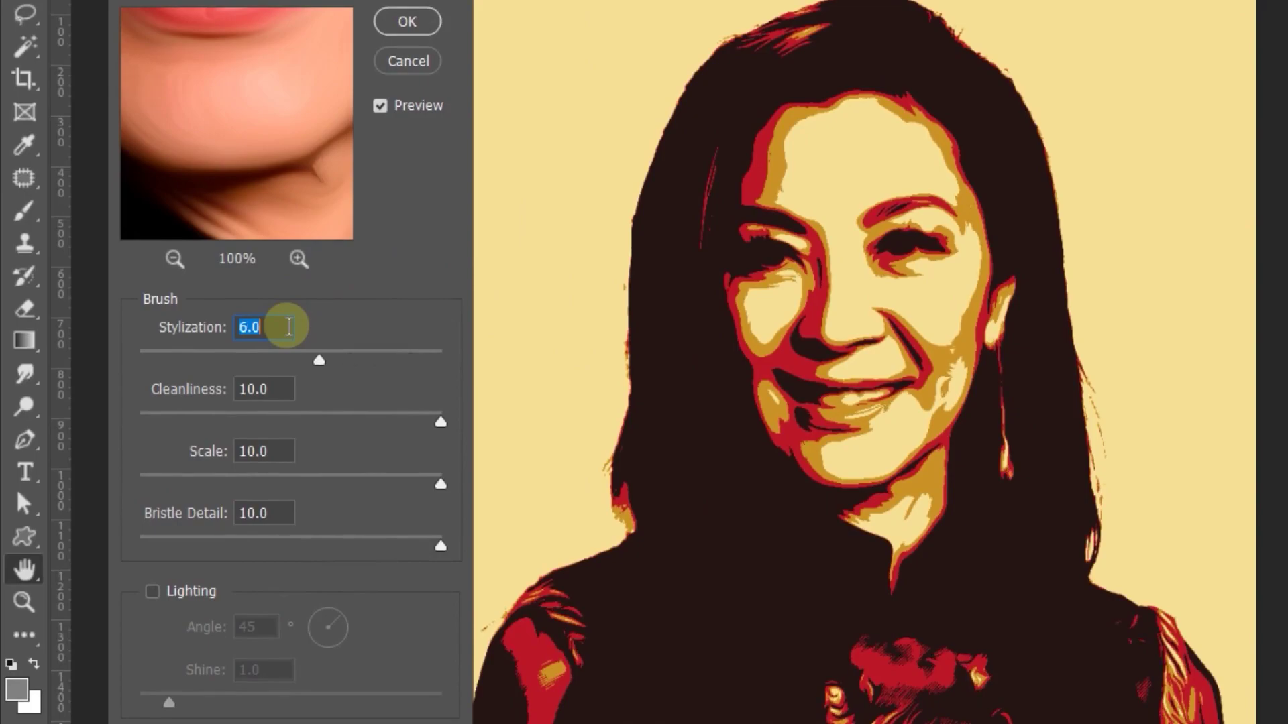
{"action": "left_click", "coordinate": [279, 391]}
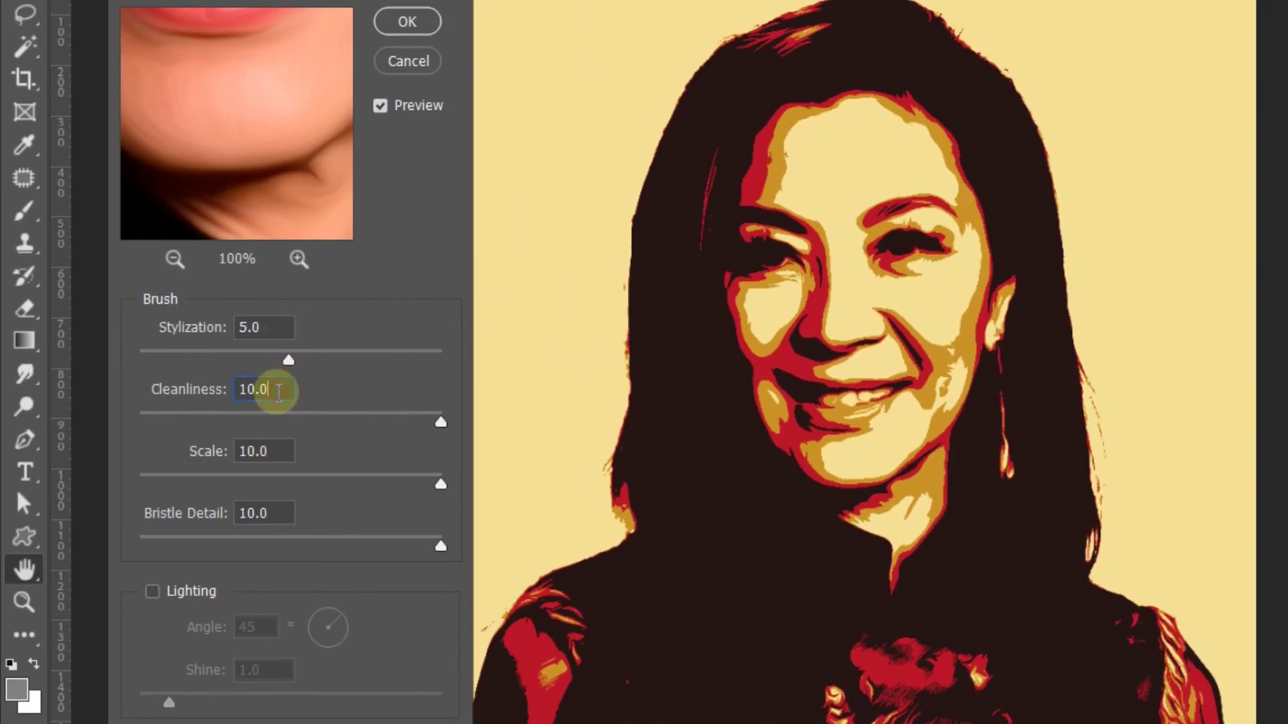
{"action": "key", "text": "Down"}
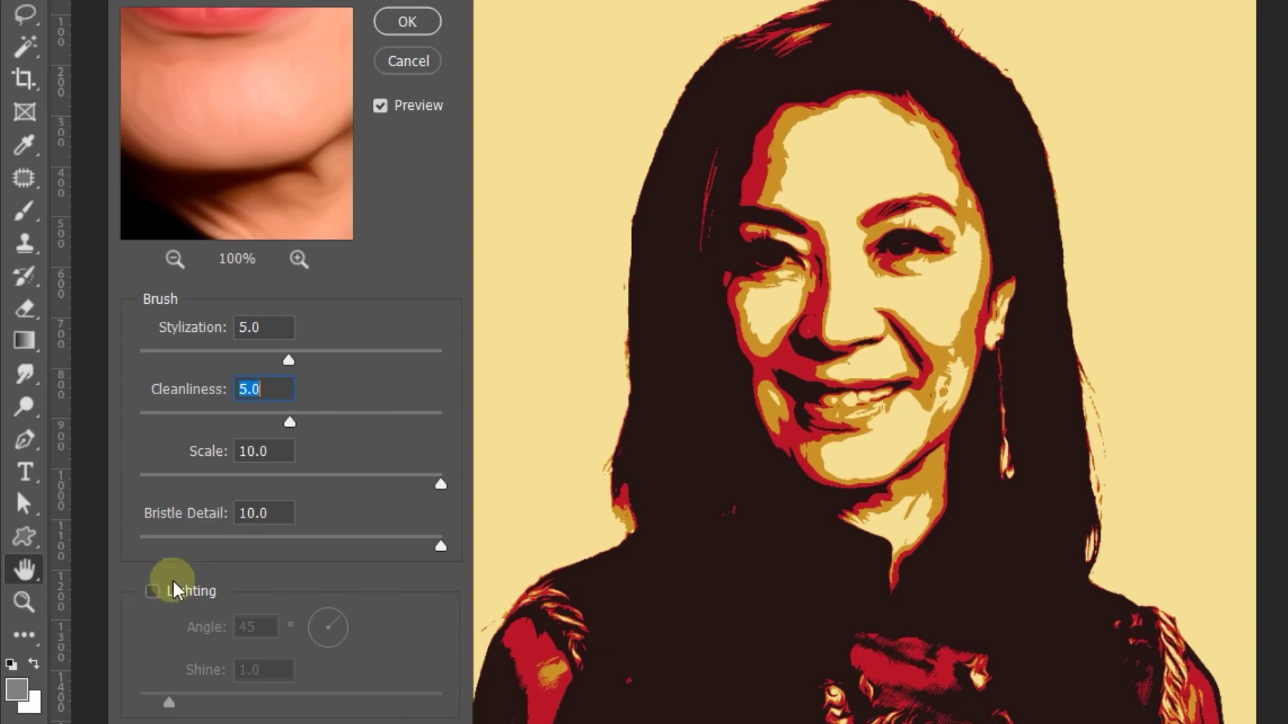
{"action": "left_click", "coordinate": [198, 591]}
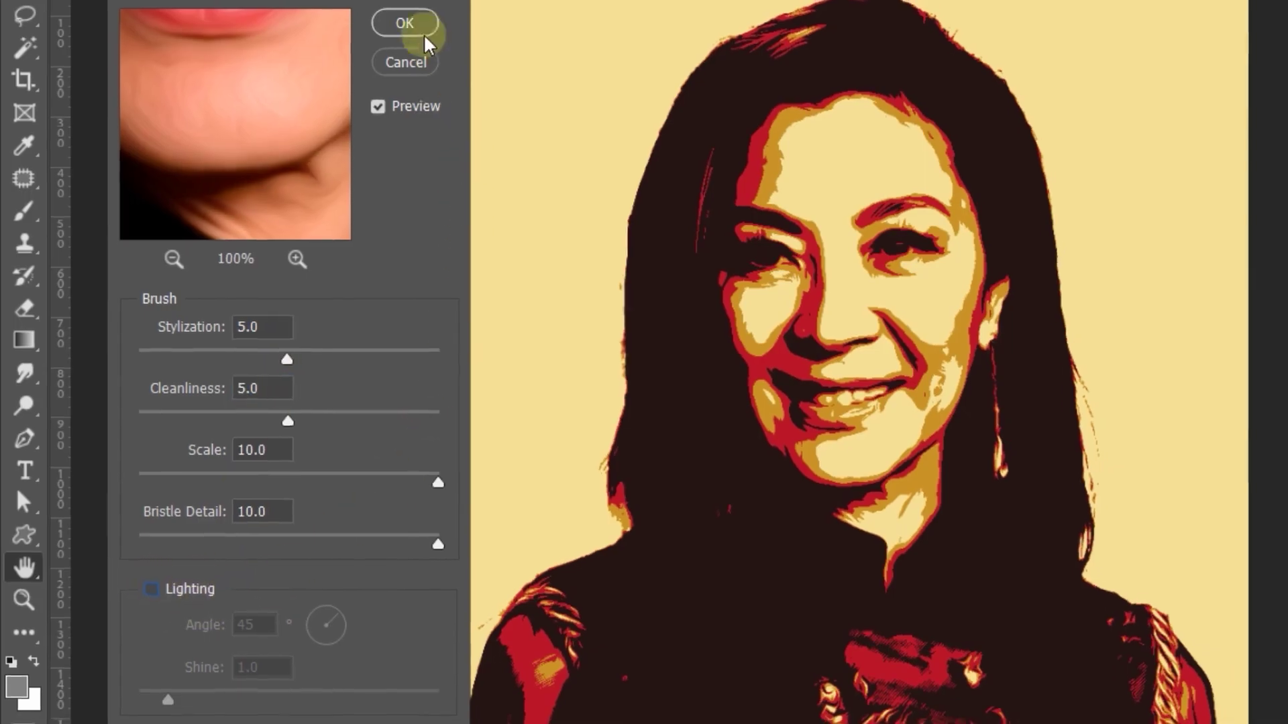
{"action": "left_click", "coordinate": [408, 22]}
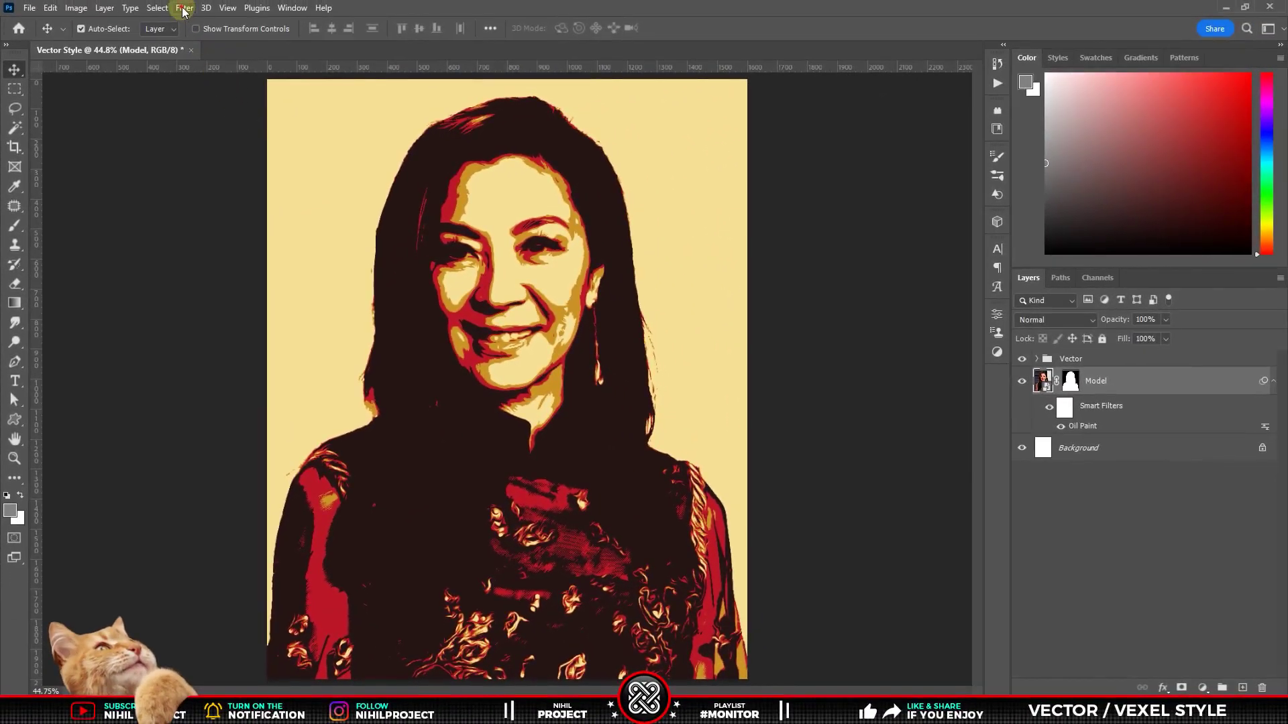
Stack three more Oil Paint passes, one with Stylization raised to 10.
{"action": "left_click", "coordinate": [184, 8]}
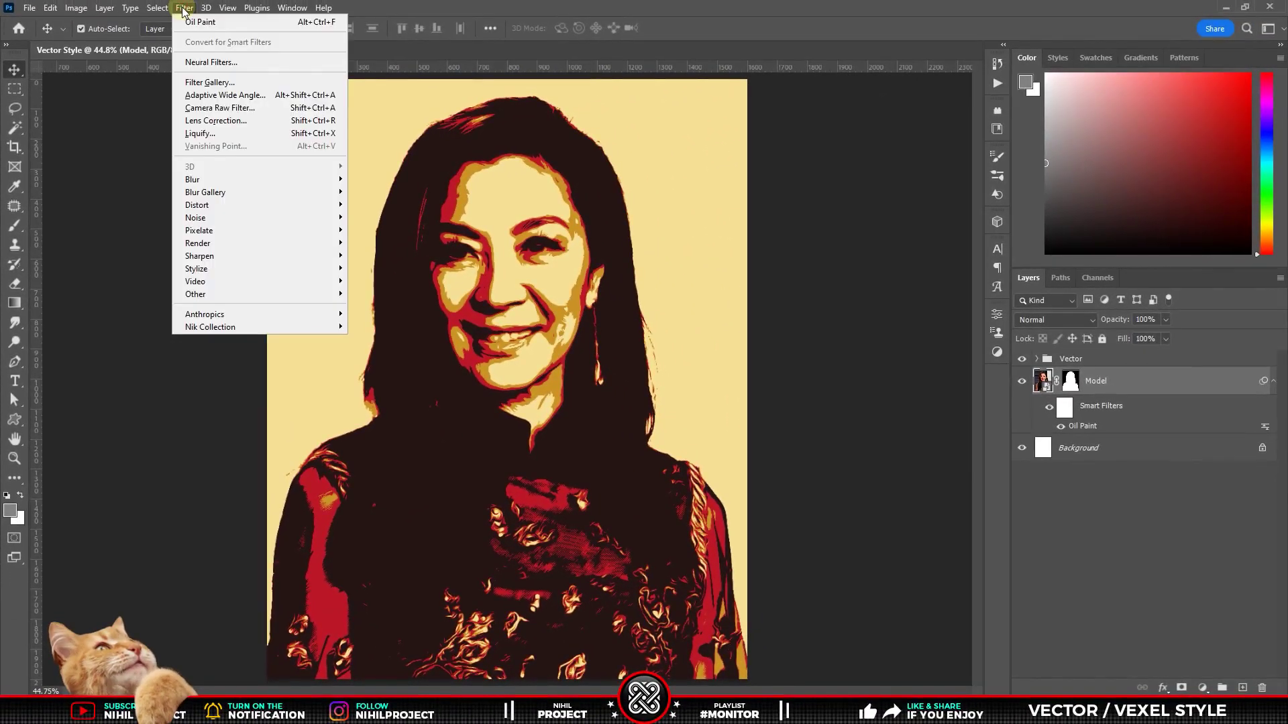
{"action": "left_click", "coordinate": [234, 25]}
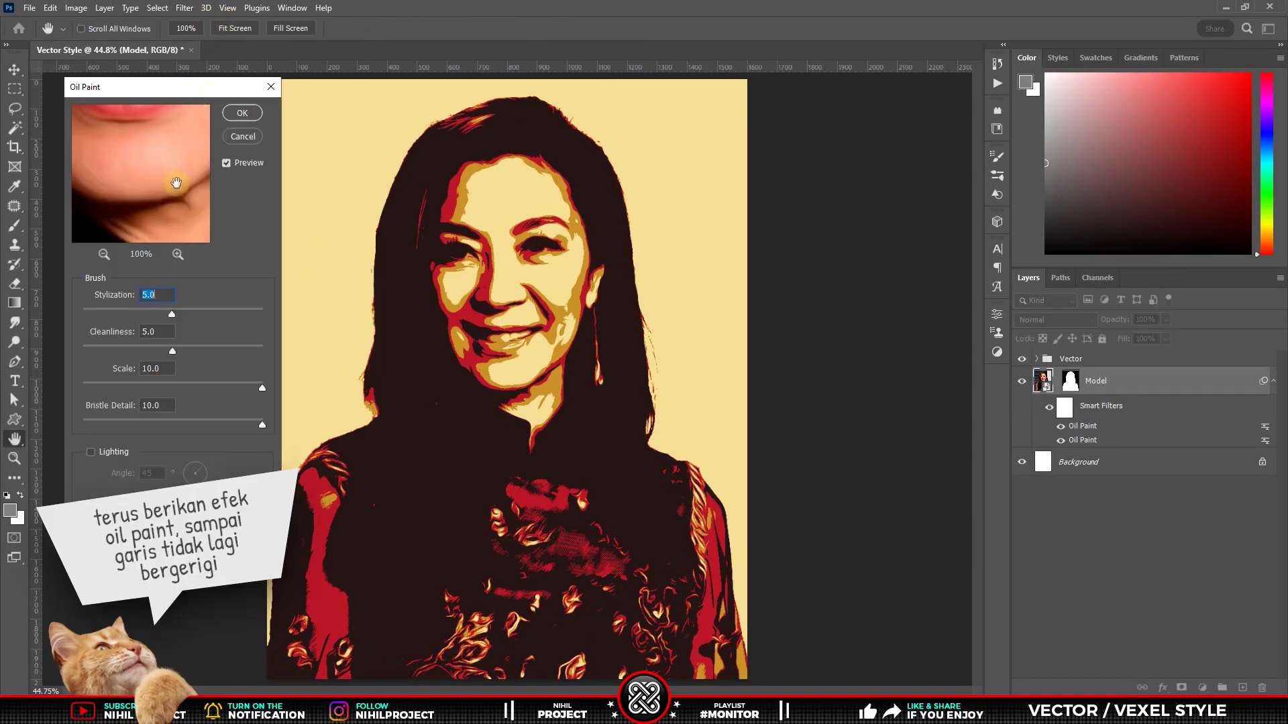
{"action": "mouse_move", "coordinate": [172, 316]}
{"action": "left_mouse_down"}
{"action": "mouse_move", "coordinate": [262, 314]}
{"action": "mouse_move", "coordinate": [263, 350]}
{"action": "left_mouse_up"}
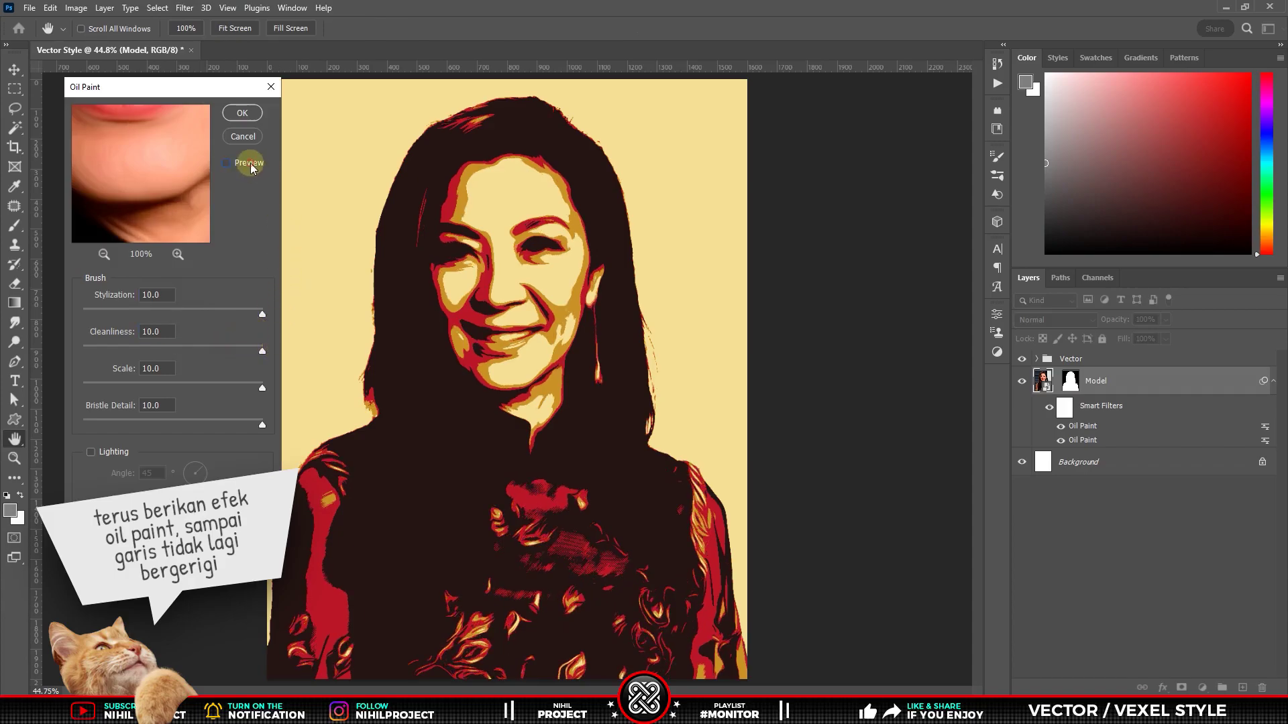
{"action": "left_click", "coordinate": [242, 113]}
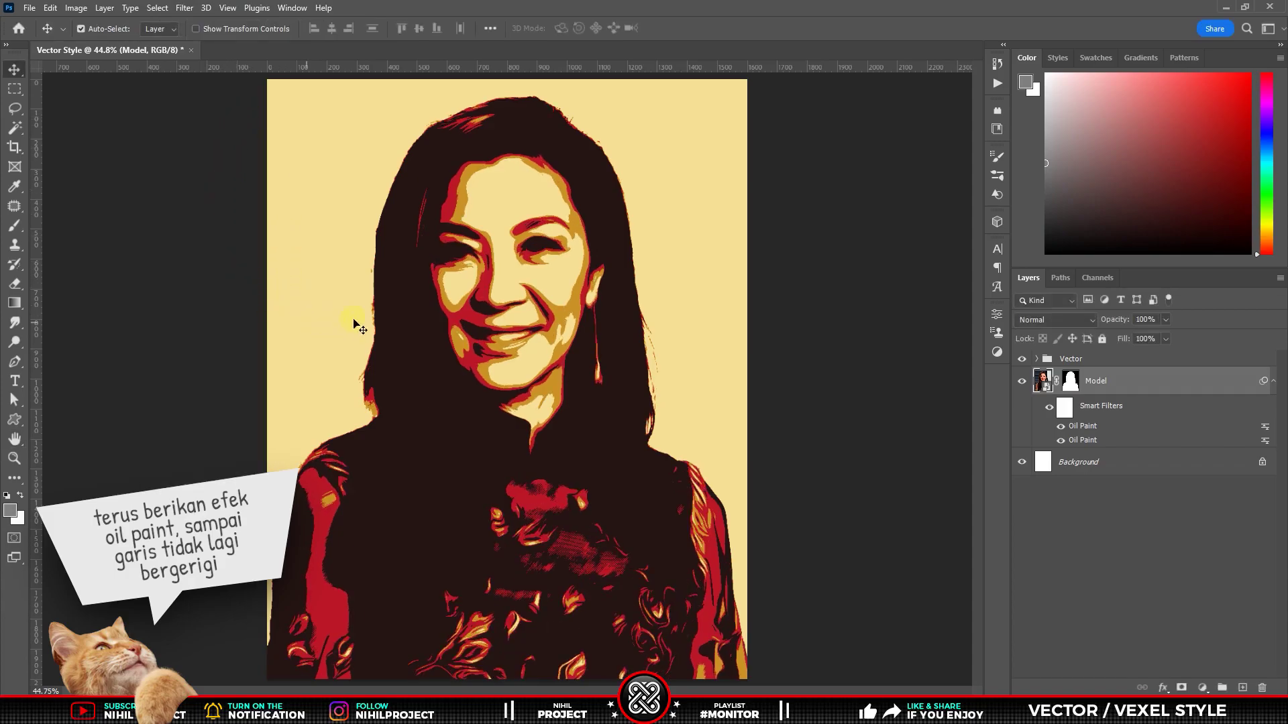
{"action": "key", "text": "ctrl+alt+f"}
{"action": "key", "text": "Return"}
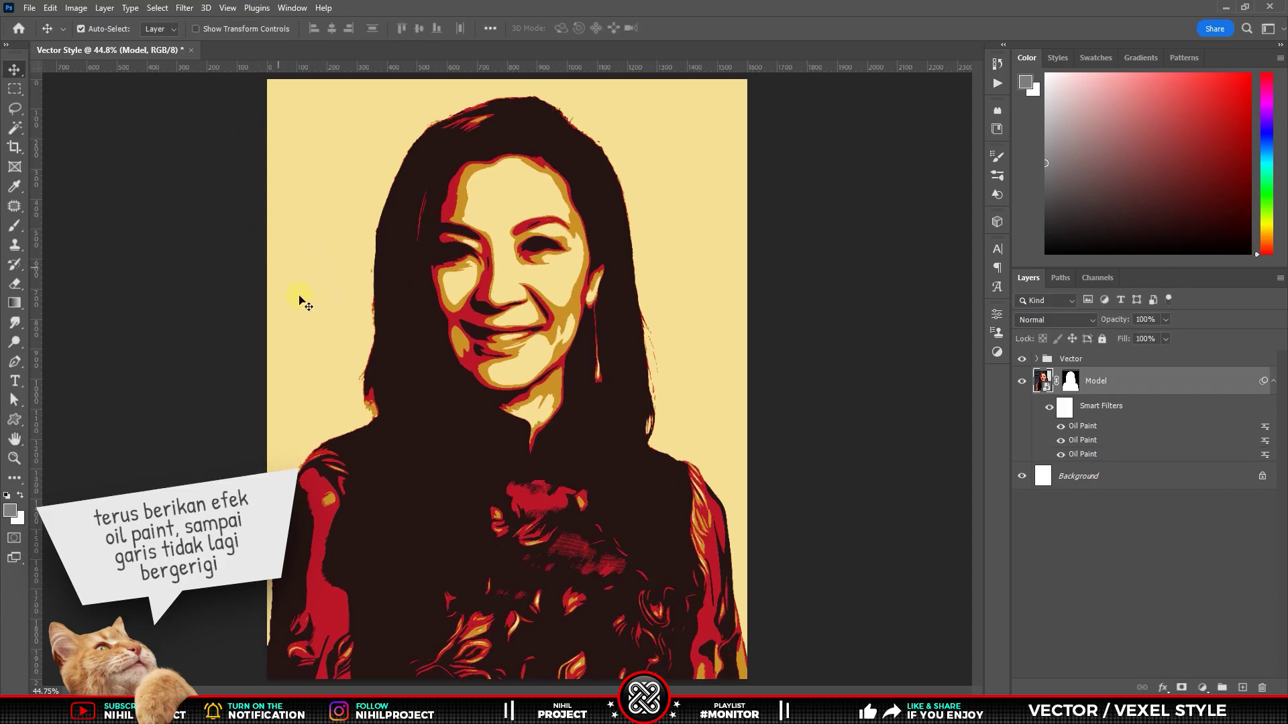
{"action": "key", "text": "ctrl+alt+f"}
{"action": "left_click", "coordinate": [255, 116]}
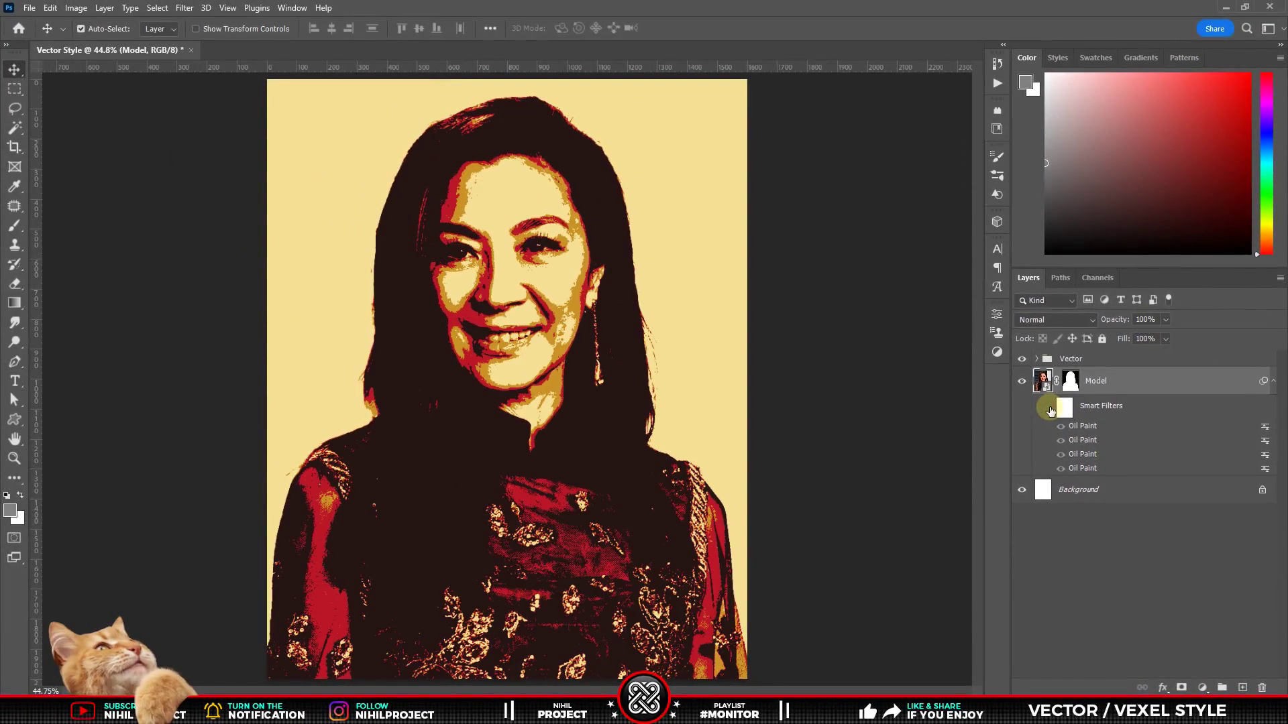
Compare the smart filters, then paint black on the Smart Filters mask over the eyes.
{"action": "left_click", "coordinate": [1050, 408]}
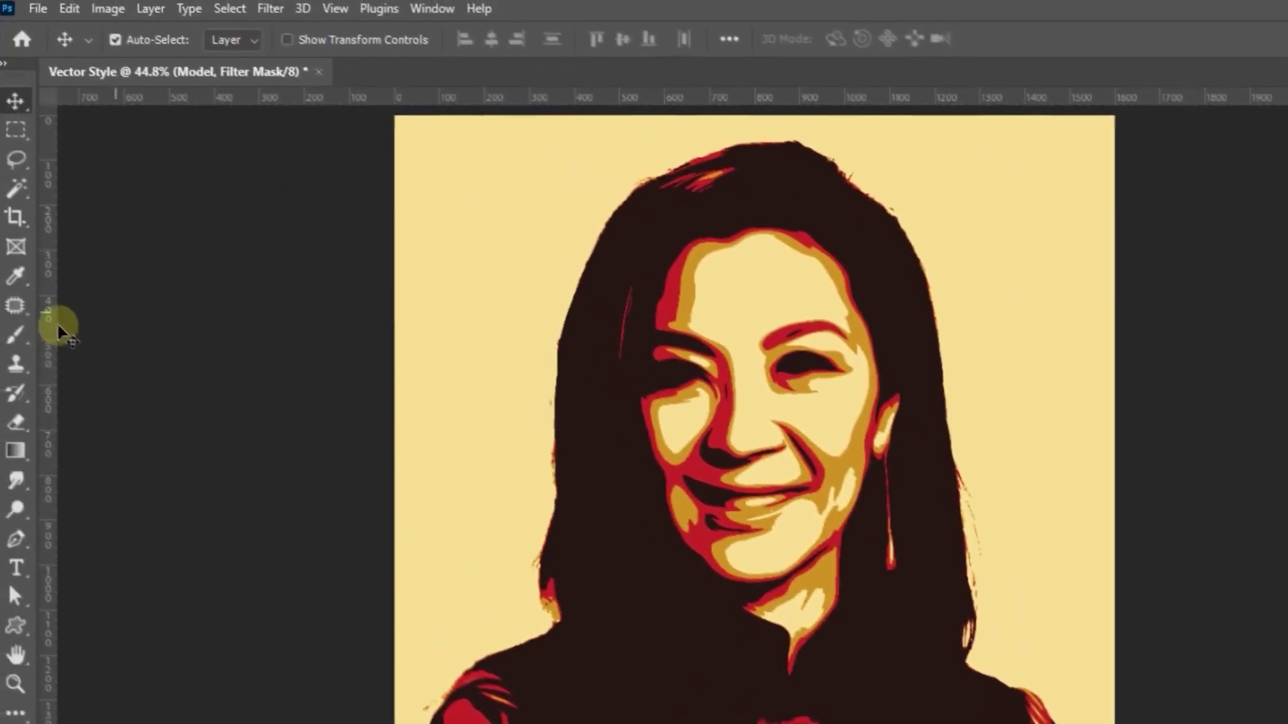
{"action": "right_click", "coordinate": [25, 339]}
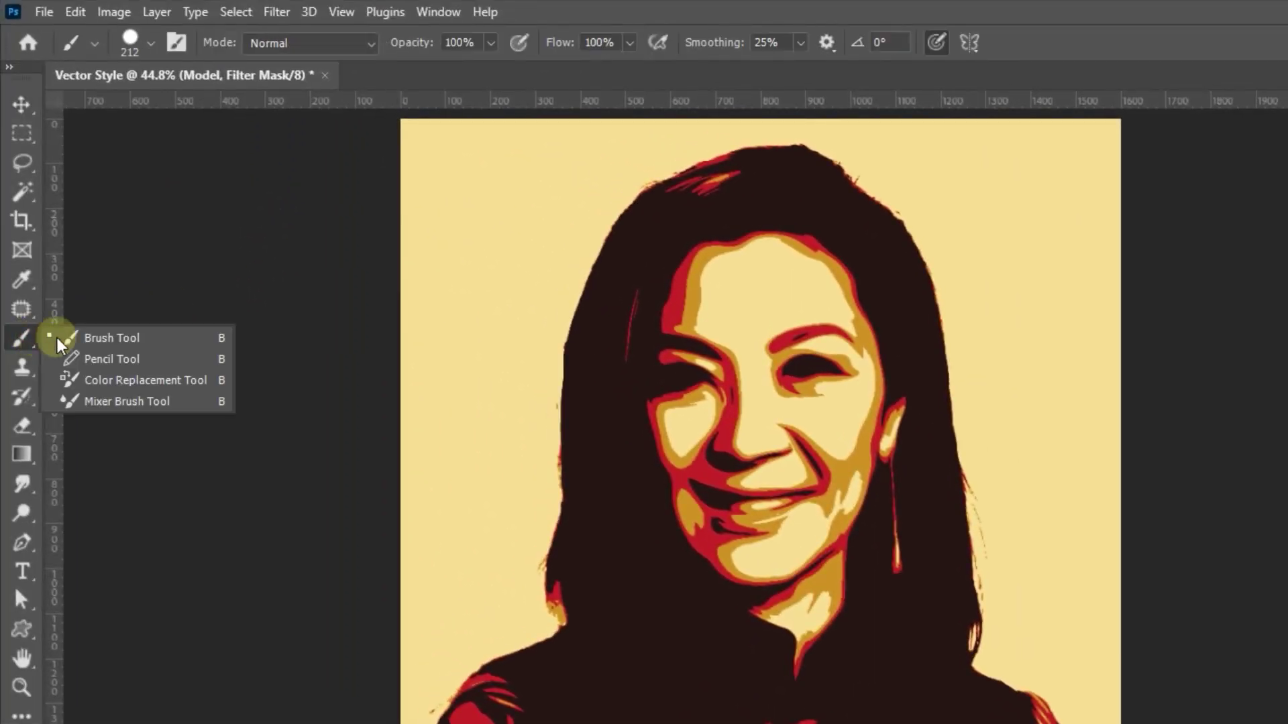
{"action": "left_click", "coordinate": [59, 342]}
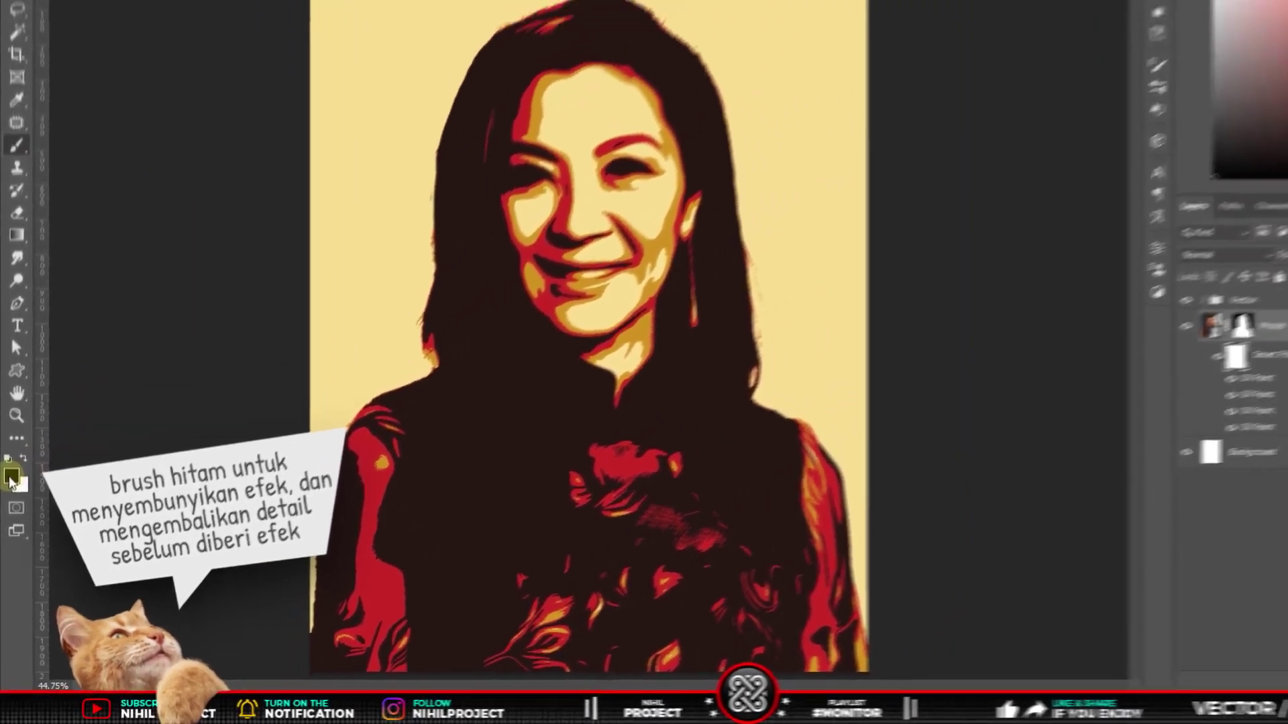
{"action": "scroll", "coordinate": [558, 228], "scroll_direction": "up", "scroll_amount": 3}
{"action": "scroll", "coordinate": [558, 228], "scroll_direction": "up", "scroll_amount": 2}
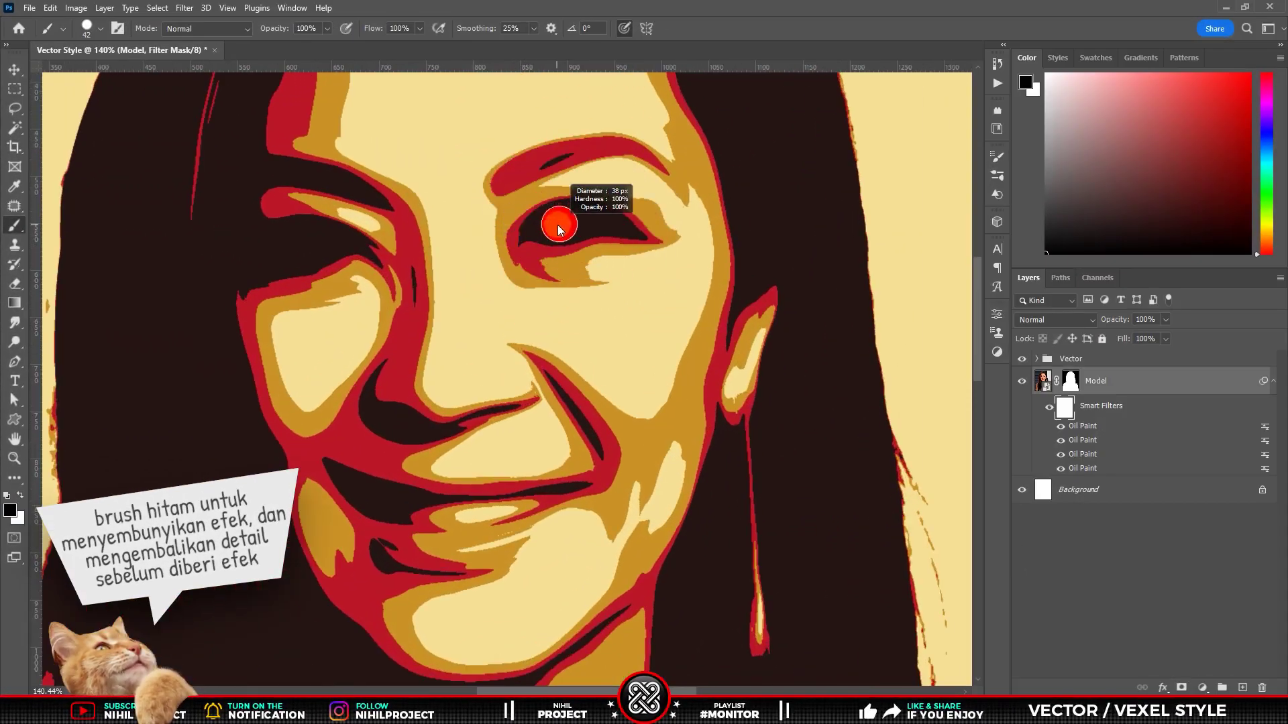
{"action": "left_click_drag", "start_coordinate": [558, 228], "coordinate": [610, 259]}
{"action": "mouse_move", "coordinate": [316, 244]}
{"action": "left_mouse_down"}
{"action": "mouse_move", "coordinate": [350, 246]}
{"action": "mouse_move", "coordinate": [316, 245]}
{"action": "left_mouse_up"}
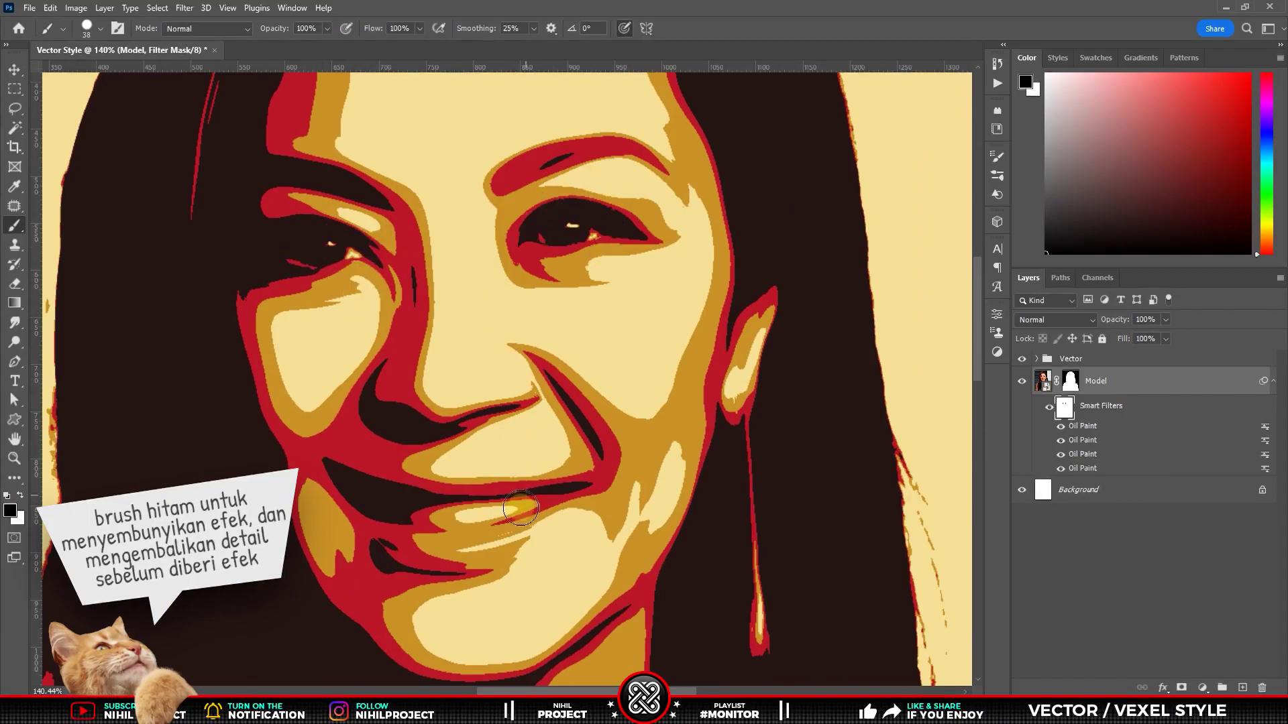
Restore the teeth detail with a smaller brush, then swap colours and fit the portrait in view.
{"action": "key", "text": "bracketleft"}
{"action": "key", "text": "bracketleft"}
{"action": "key", "text": "bracketleft"}
{"action": "mouse_move", "coordinate": [520, 509]}
{"action": "left_mouse_down"}
{"action": "mouse_move", "coordinate": [537, 526]}
{"action": "mouse_move", "coordinate": [531, 552]}
{"action": "left_mouse_up"}
{"action": "key", "text": "x"}
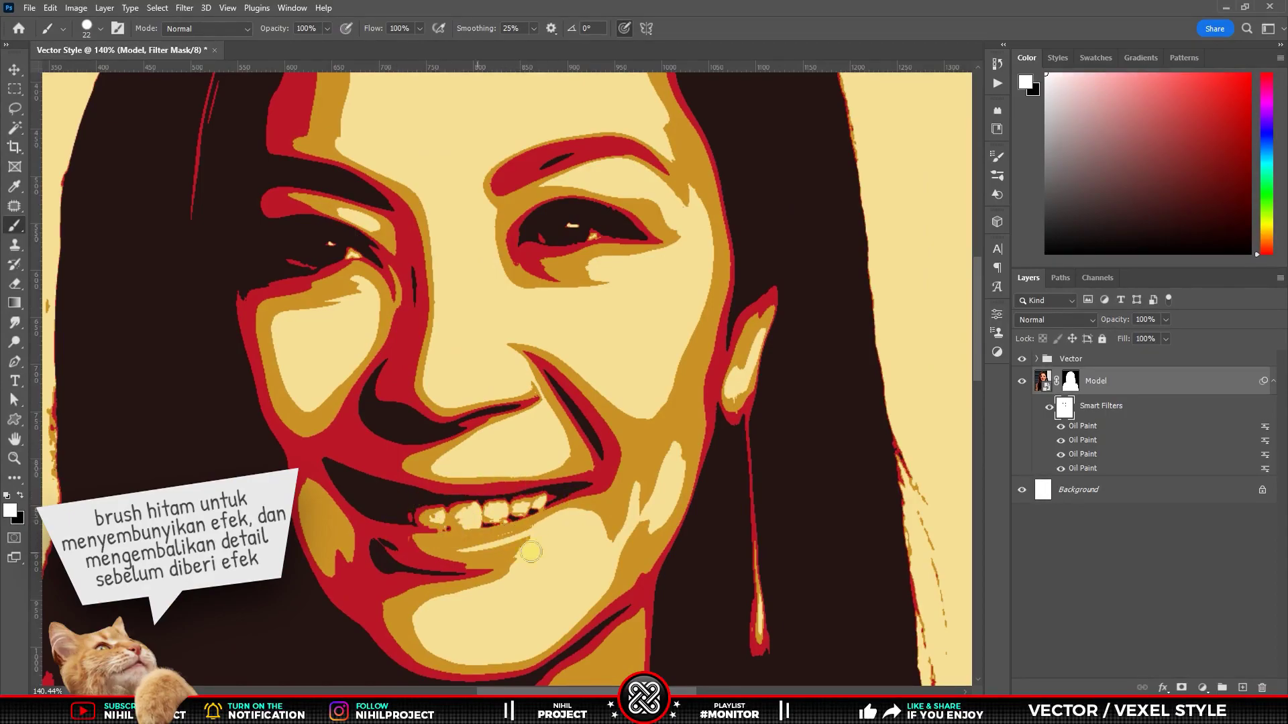
{"action": "key", "text": "v"}
{"action": "key", "text": "ctrl+0"}
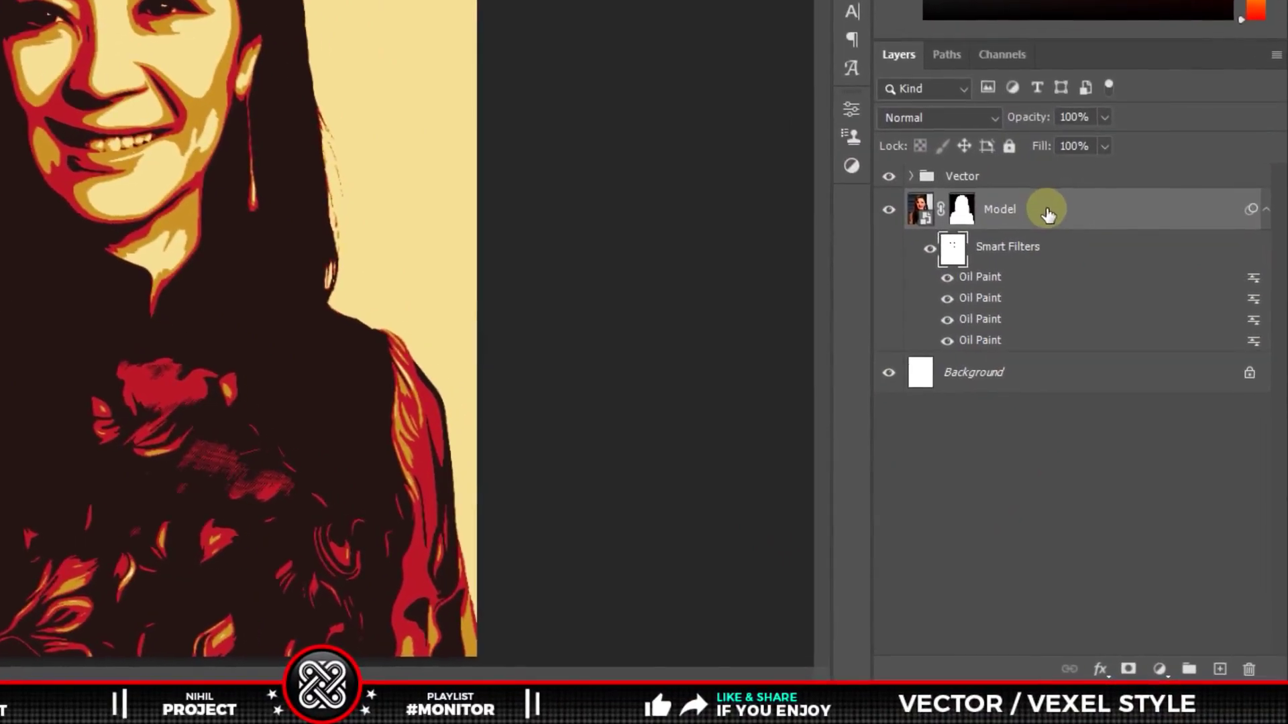
Duplicate the Model layer and name the copy 'Hair'.
{"action": "key", "text": "ctrl+j"}
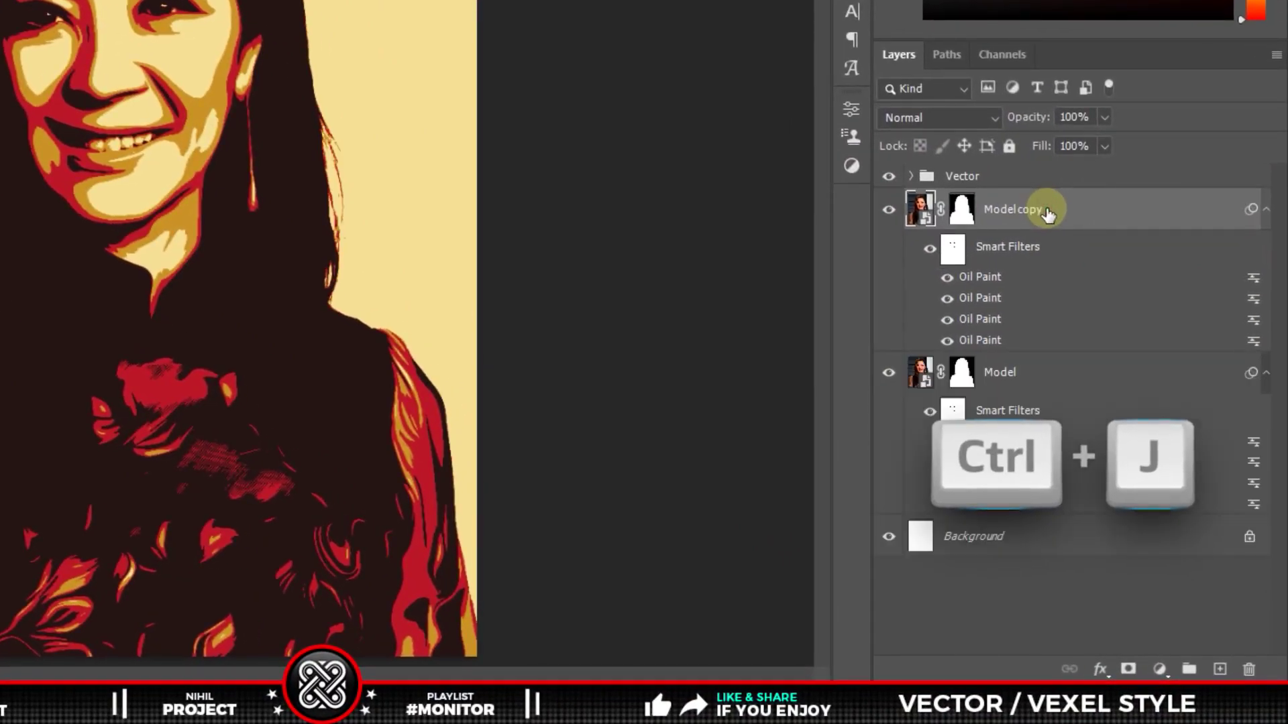
{"action": "double_click", "coordinate": [1013, 209]}
{"action": "type", "text": "Hair"}
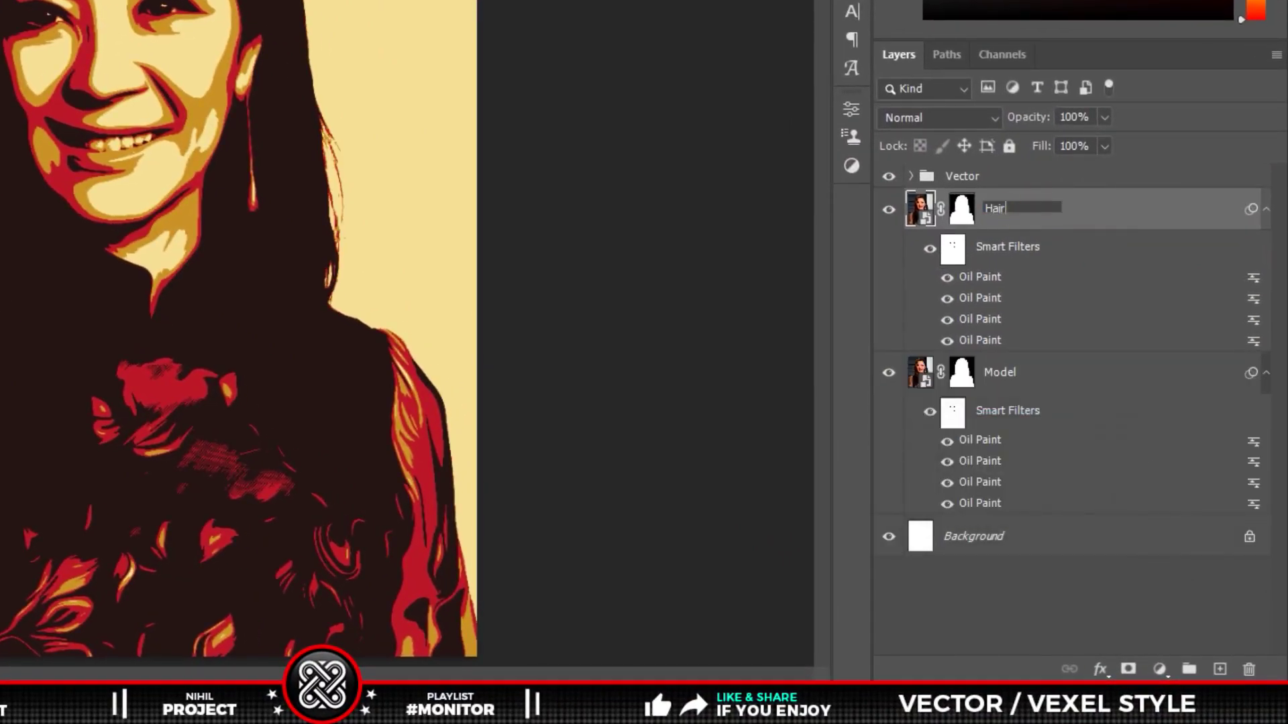
{"action": "key", "text": "Return"}
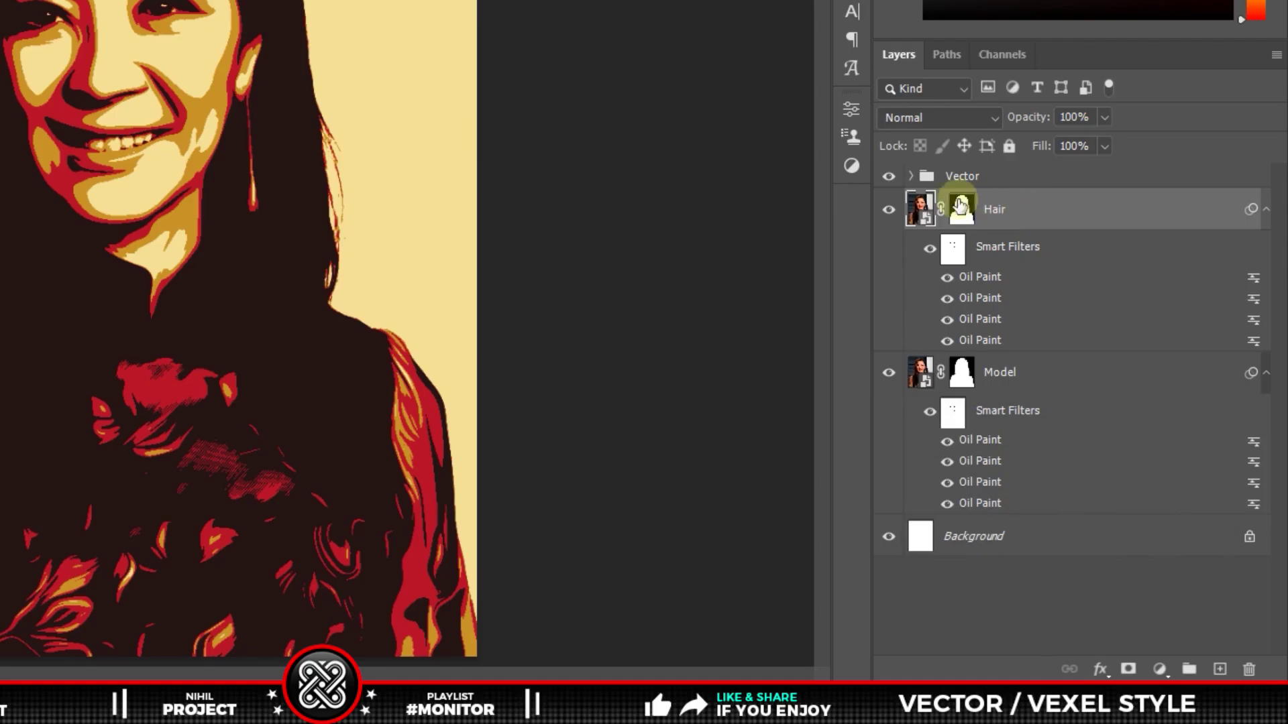
Solo the Hair layer and mask away the shoulders and body, leaving only hair.
{"action": "left_click", "coordinate": [889, 213], "text": "alt"}
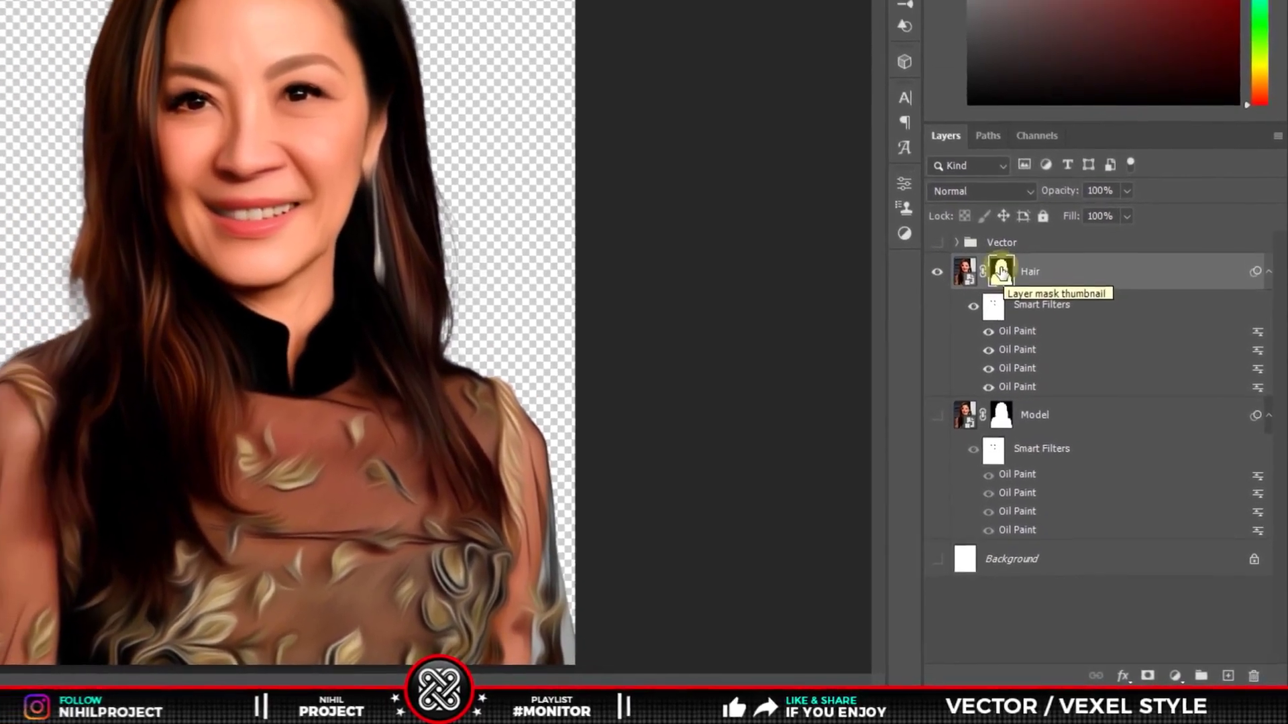
{"action": "mouse_move", "coordinate": [493, 295]}
{"action": "left_mouse_down"}
{"action": "mouse_move", "coordinate": [509, 296]}
{"action": "mouse_move", "coordinate": [469, 231]}
{"action": "mouse_move", "coordinate": [529, 190]}
{"action": "mouse_move", "coordinate": [593, 612]}
{"action": "left_mouse_up"}
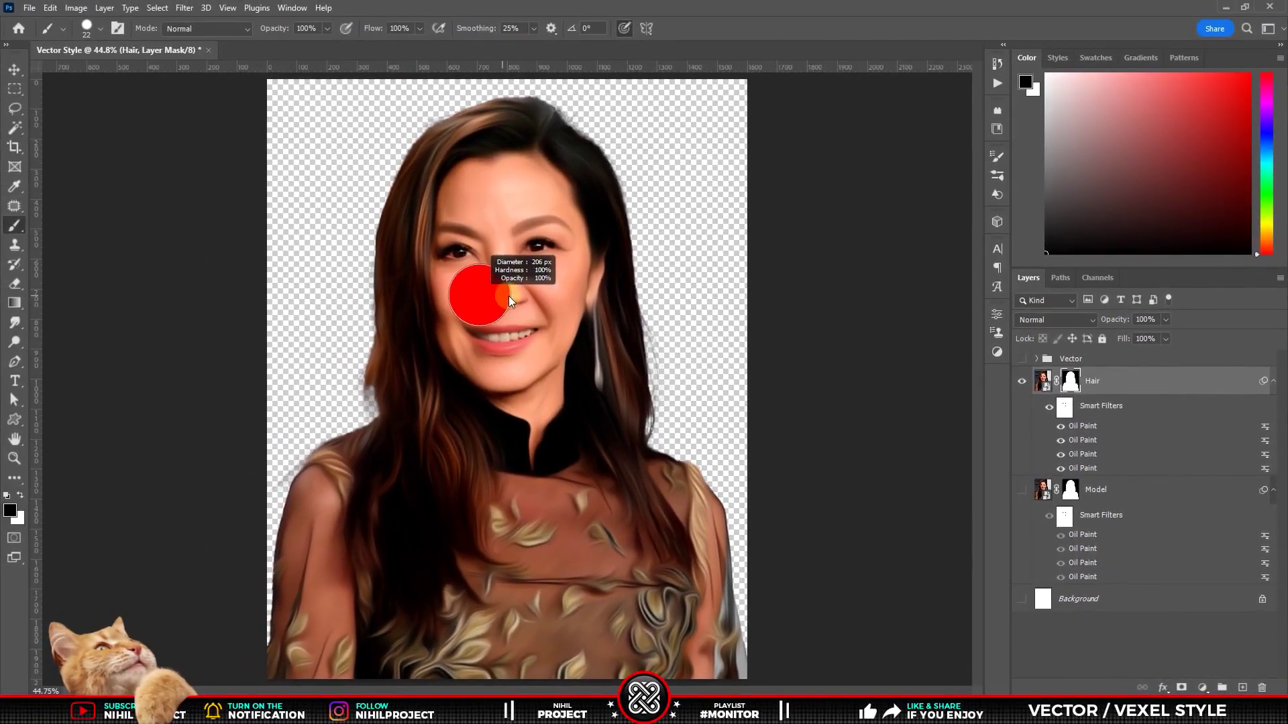
{"action": "mouse_move", "coordinate": [482, 671]}
{"action": "left_mouse_down"}
{"action": "mouse_move", "coordinate": [316, 454]}
{"action": "mouse_move", "coordinate": [469, 646]}
{"action": "mouse_move", "coordinate": [423, 650]}
{"action": "mouse_move", "coordinate": [521, 556]}
{"action": "left_mouse_up"}
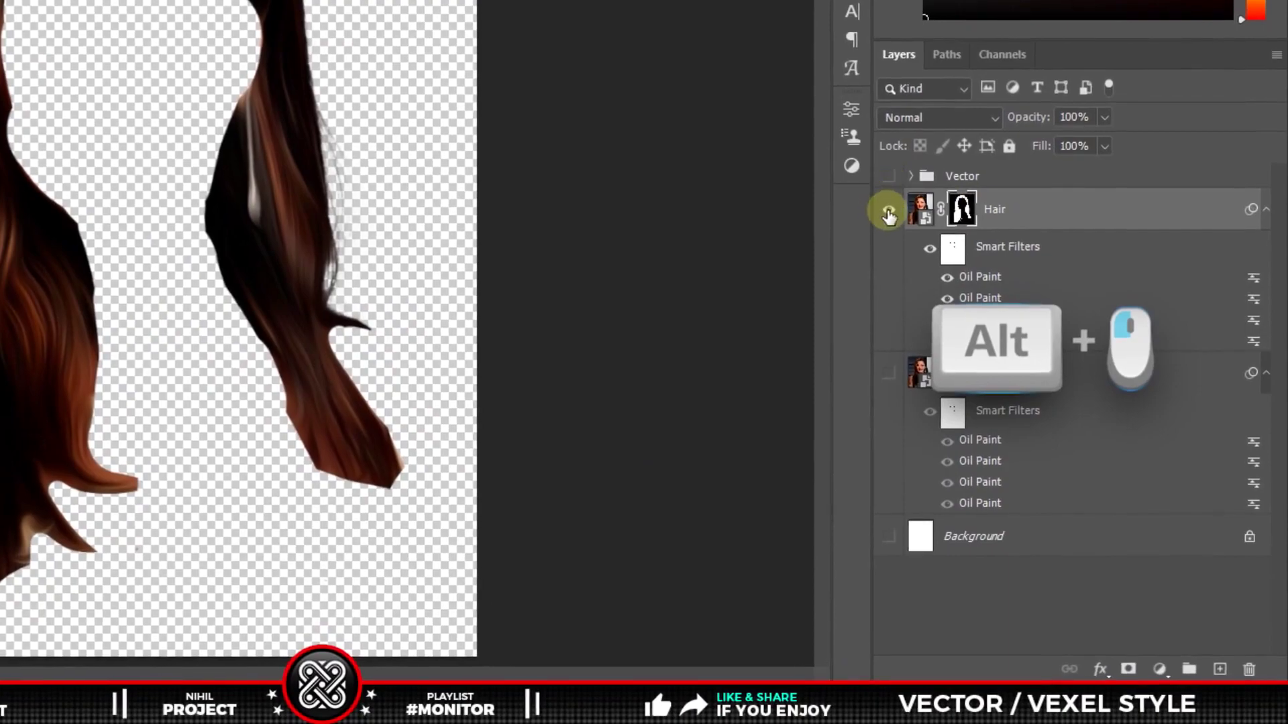
{"action": "left_click", "coordinate": [888, 215], "text": "alt"}
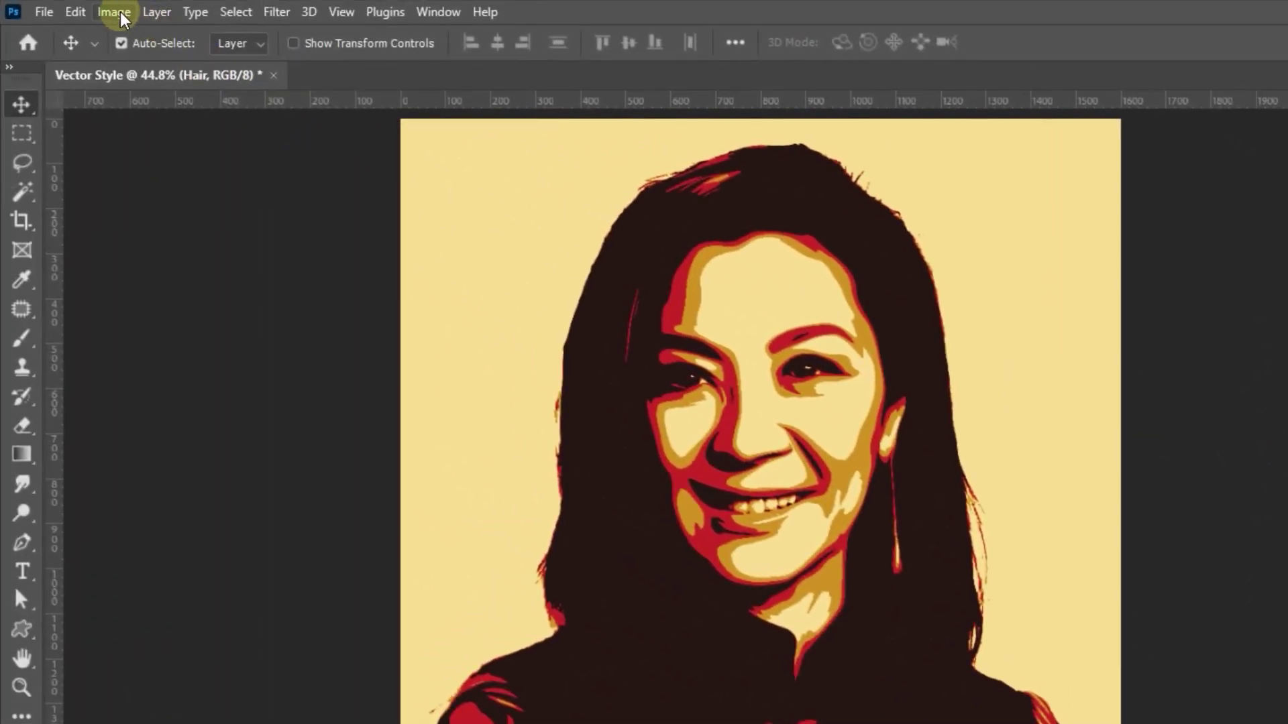
Apply Shadows/Highlights at 70% Shadows Amount to the Hair layer, then add an empty layer above it.
{"action": "left_click", "coordinate": [123, 19]}
{"action": "mouse_move", "coordinate": [146, 63]}
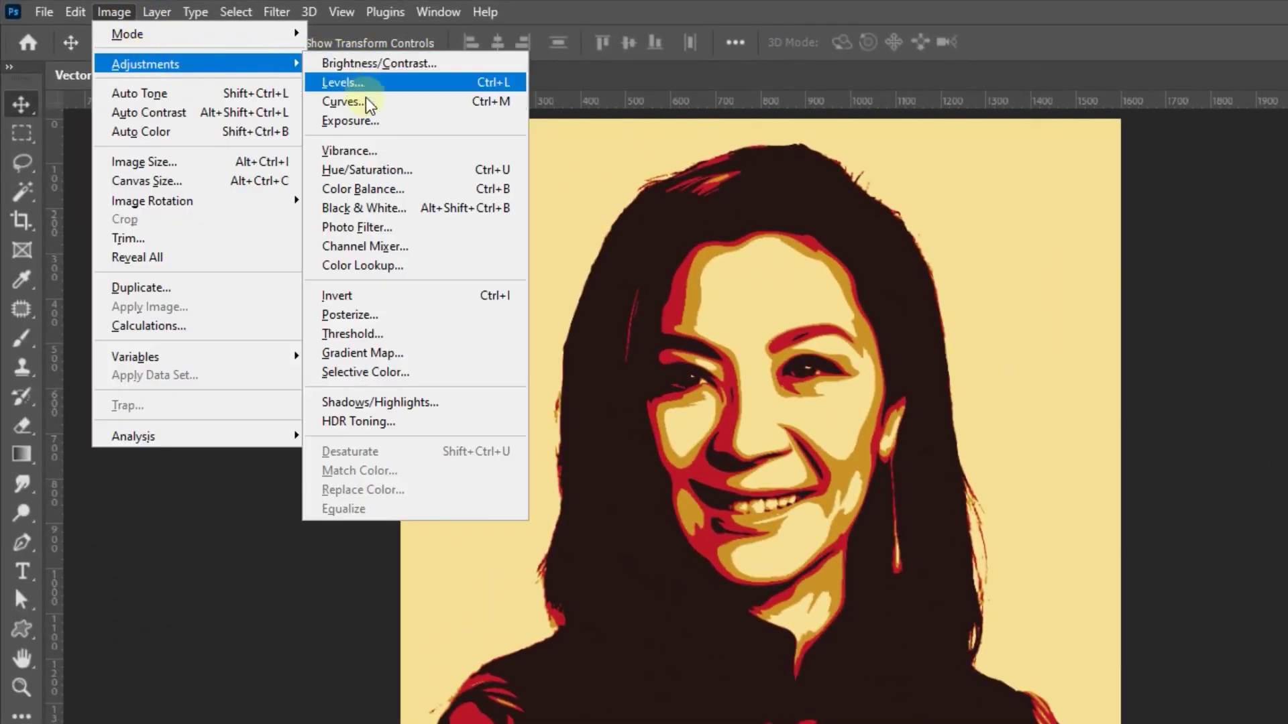
{"action": "left_click", "coordinate": [378, 403]}
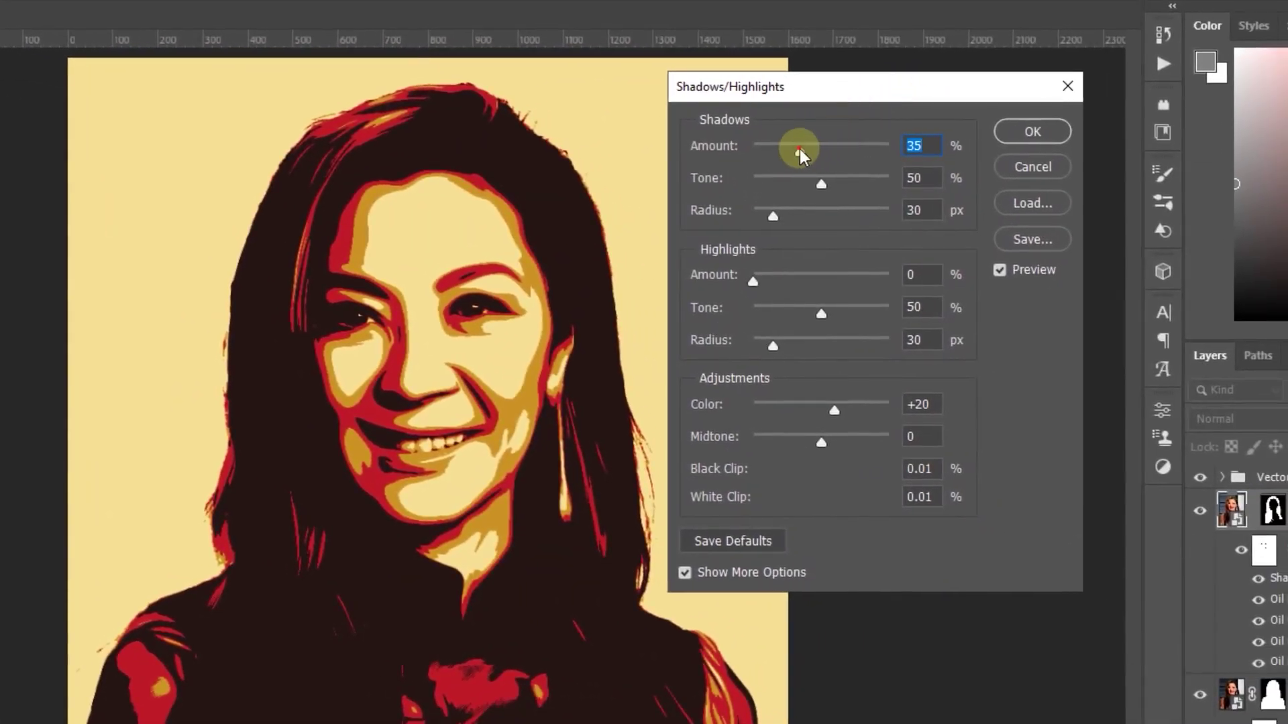
{"action": "left_click_drag", "start_coordinate": [800, 149], "coordinate": [850, 151]}
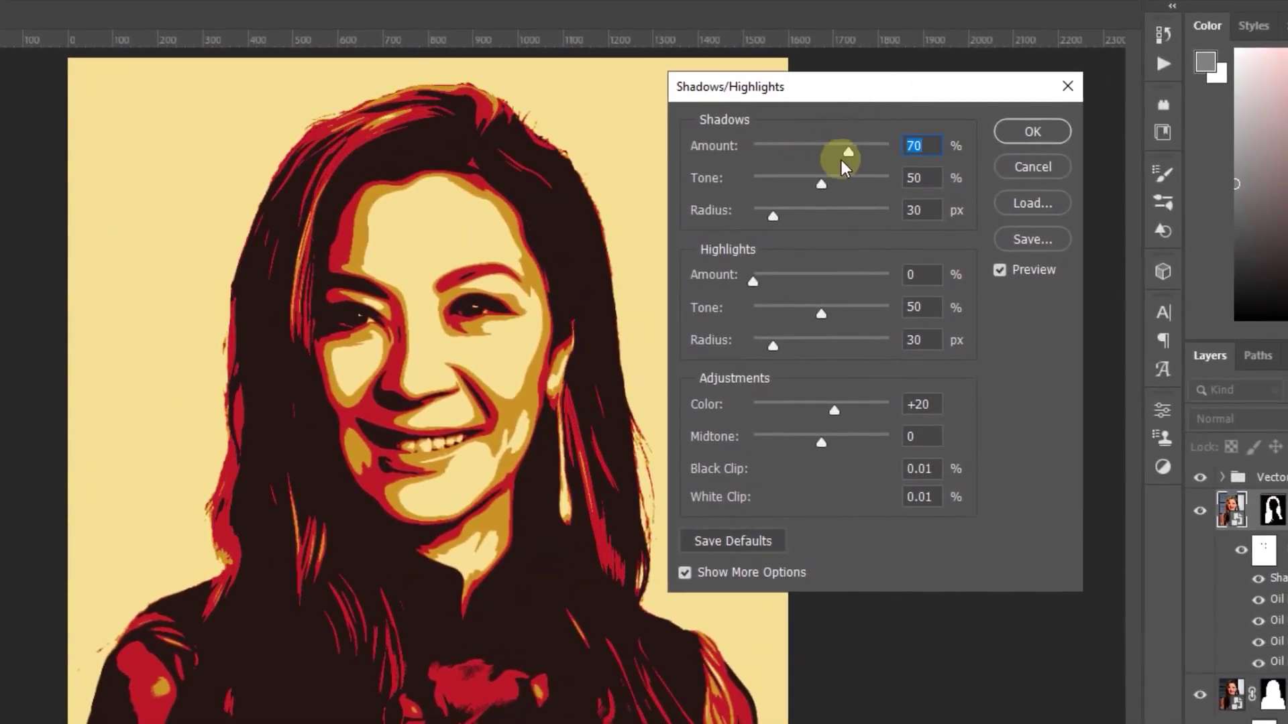
{"action": "mouse_move", "coordinate": [821, 183]}
{"action": "left_mouse_down"}
{"action": "mouse_move", "coordinate": [807, 185]}
{"action": "mouse_move", "coordinate": [819, 183]}
{"action": "left_mouse_up"}
{"action": "left_click", "coordinate": [1004, 270]}
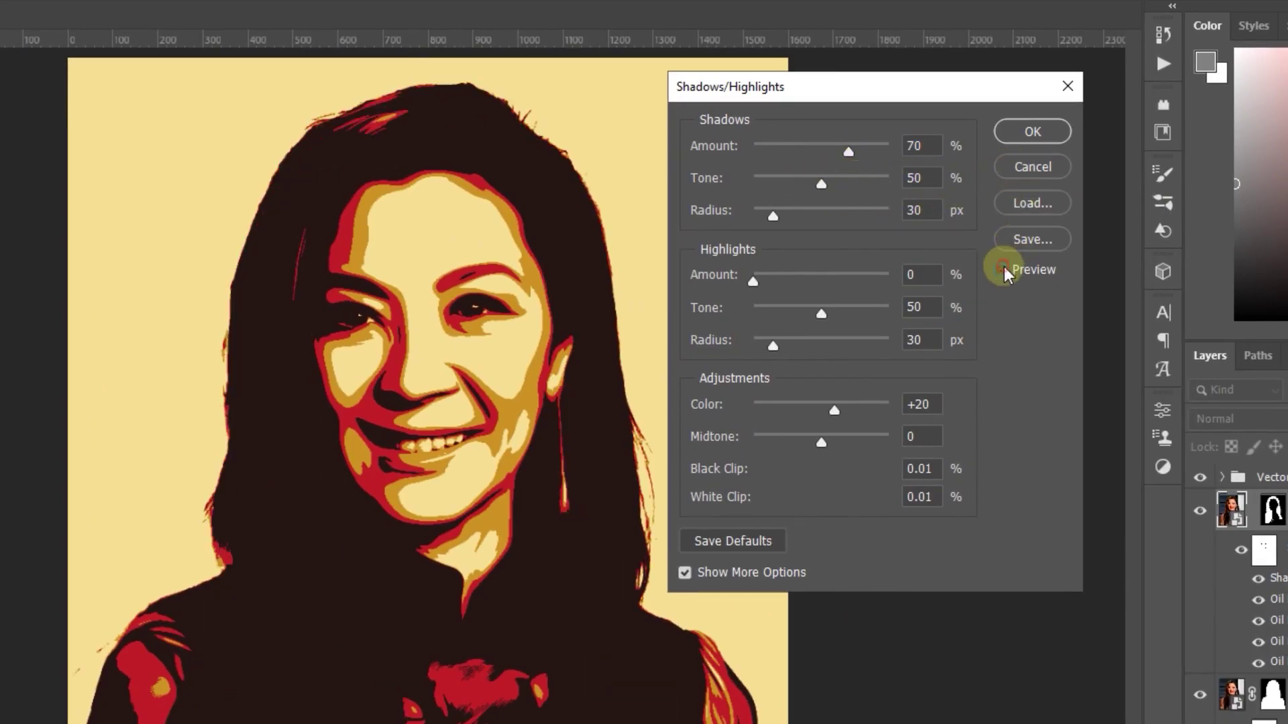
{"action": "left_click", "coordinate": [1004, 270]}
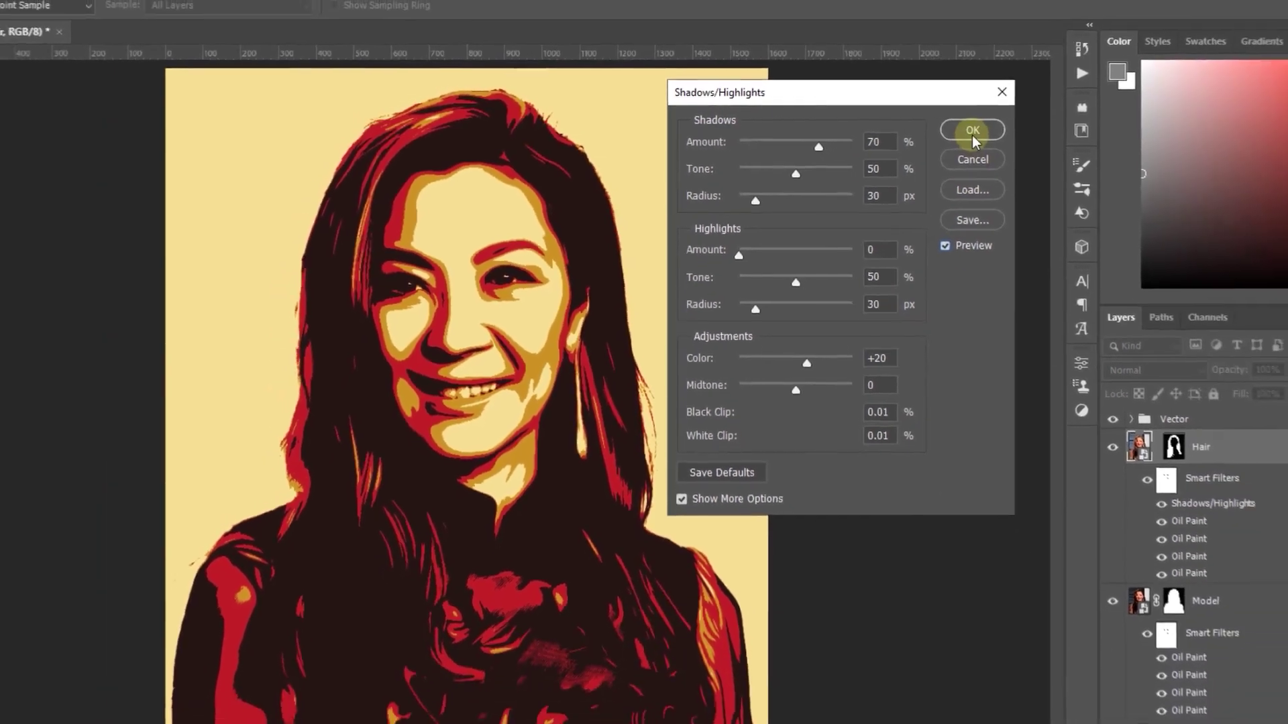
{"action": "left_click", "coordinate": [1013, 136]}
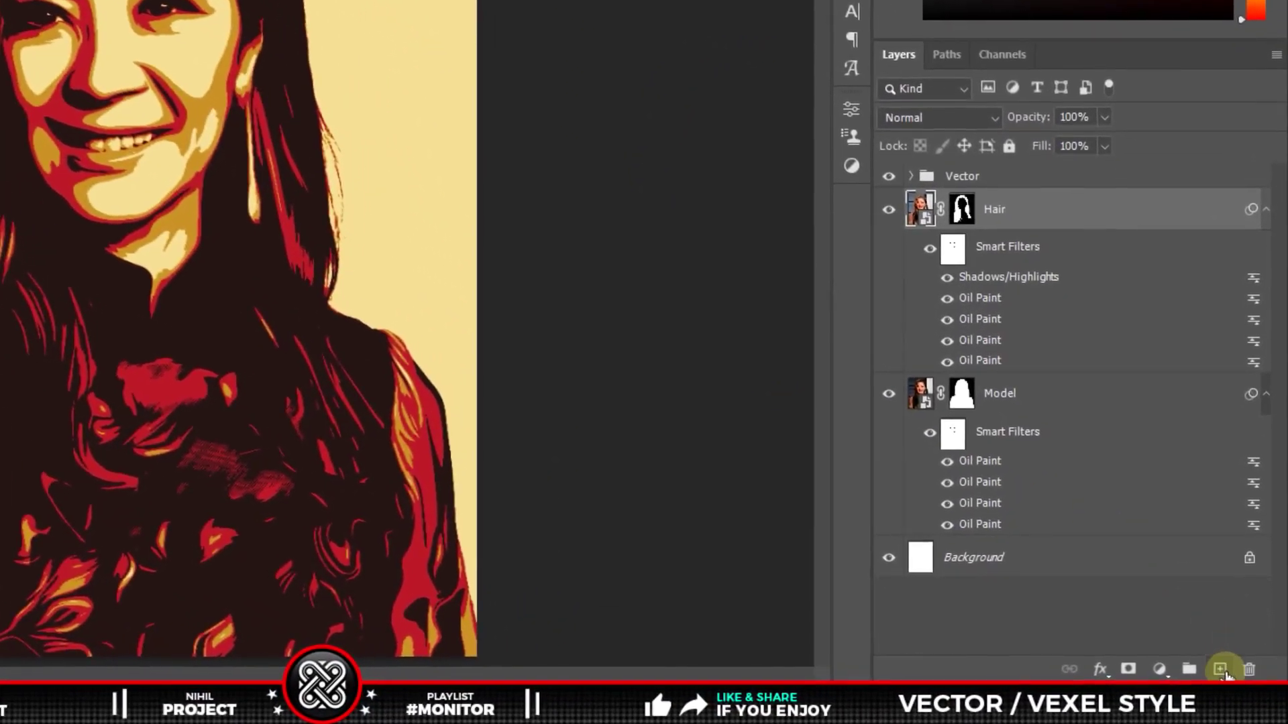
{"action": "left_click", "coordinate": [1221, 669]}
{"action": "type", "text": "more detail"}
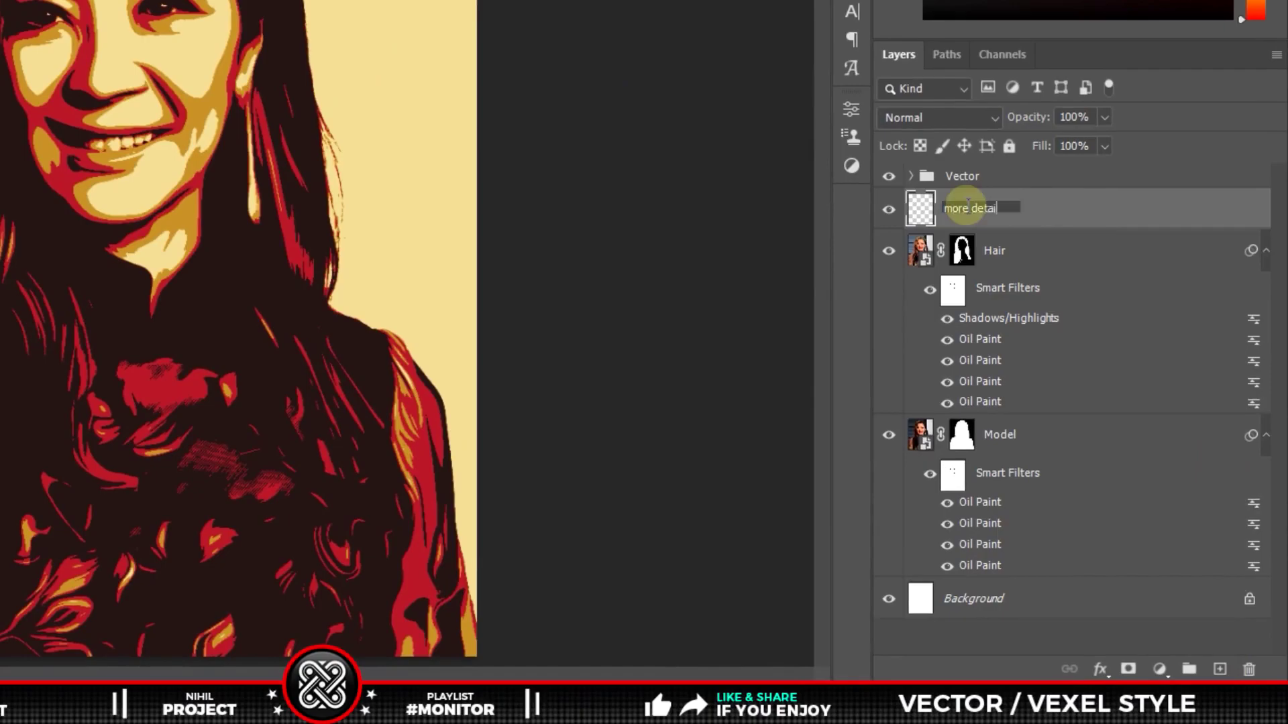
Name the layer 'more detail', clip it to Hair, fill it with 50% grey and set it to Overlay.
{"action": "key", "text": "Return"}
{"action": "left_click", "coordinate": [979, 223], "text": "alt"}
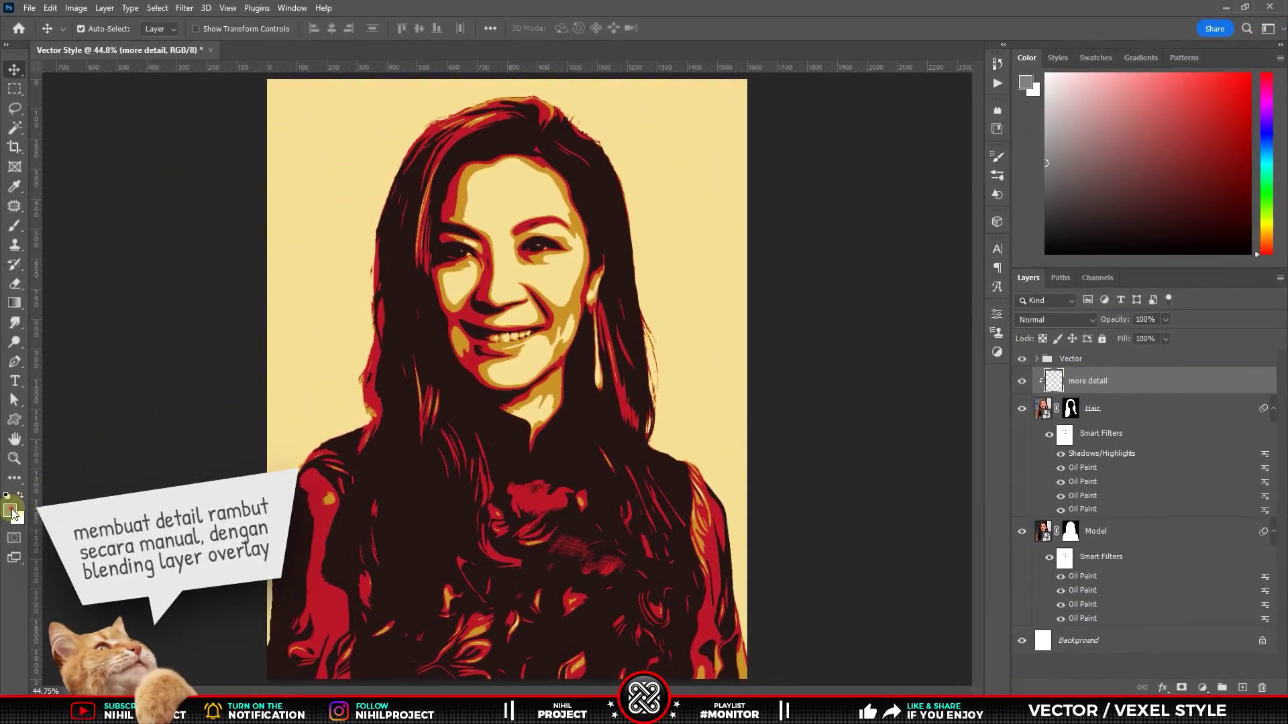
{"action": "left_click", "coordinate": [10, 511]}
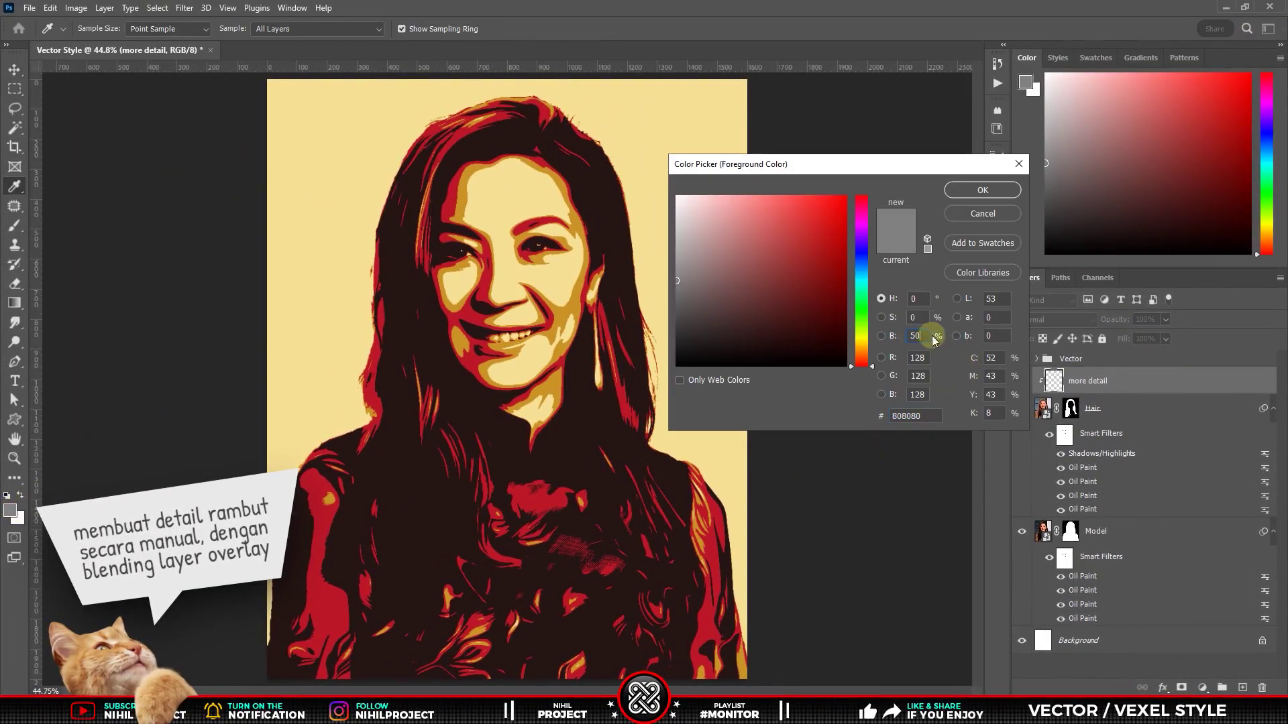
{"action": "left_click", "coordinate": [982, 191]}
{"action": "key", "text": "alt+Delete"}
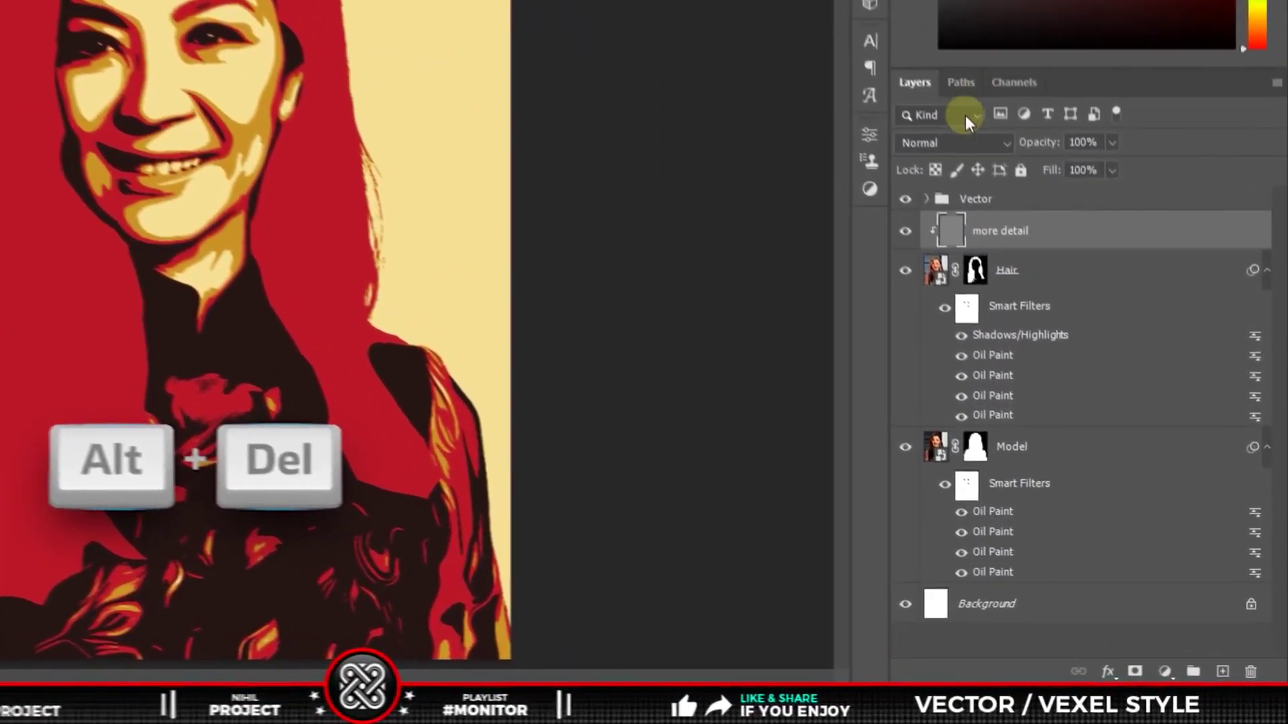
{"action": "left_click", "coordinate": [1058, 319]}
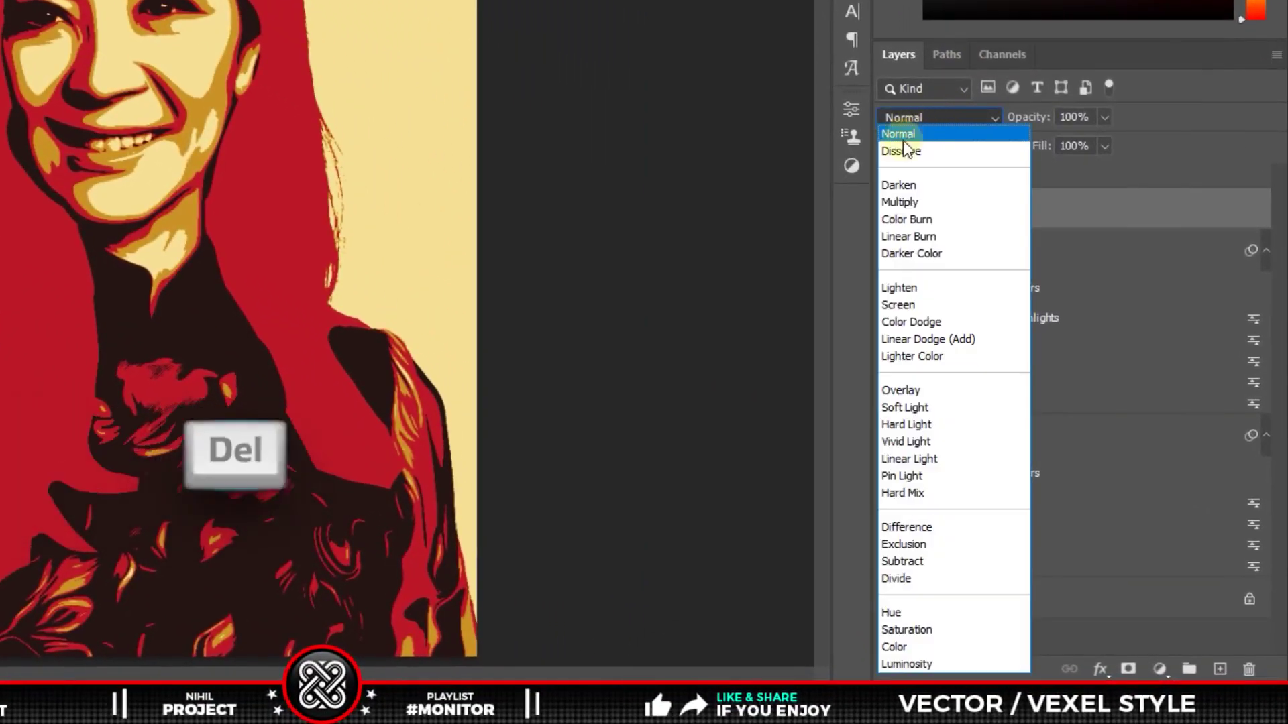
{"action": "left_click", "coordinate": [907, 391]}
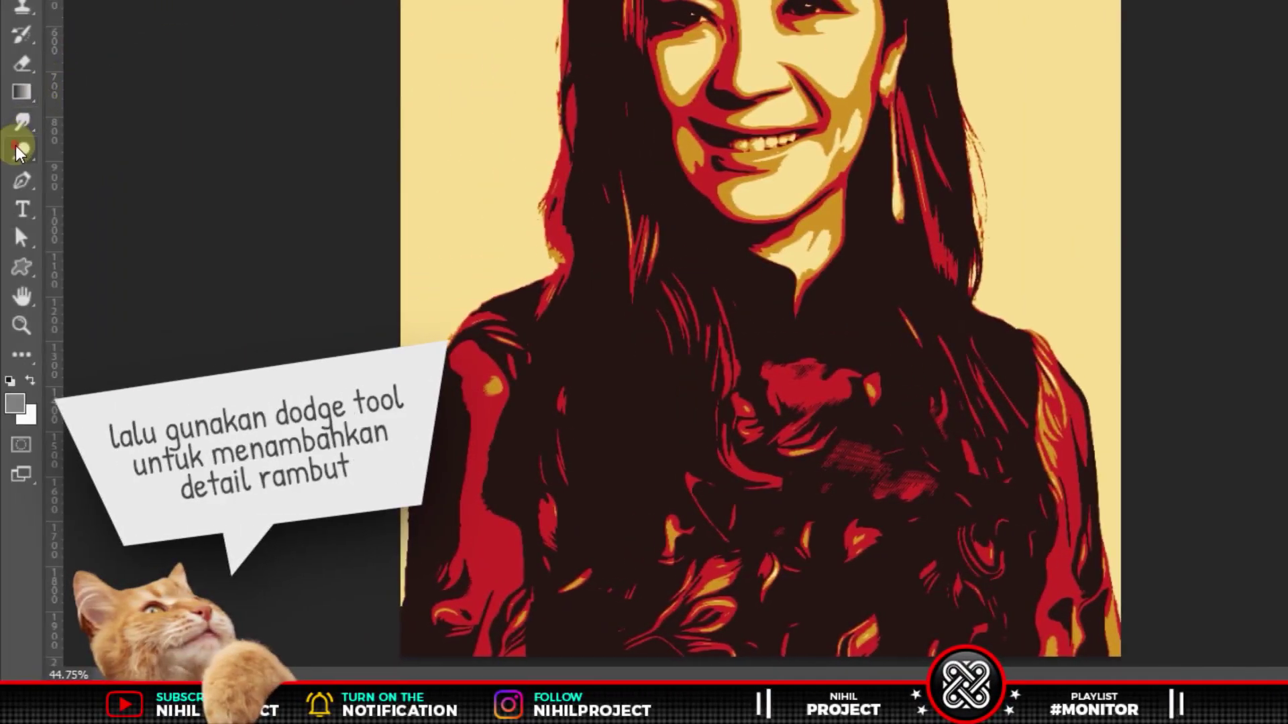
Lighten hair strands on the left and near the face with the Dodge Tool on Midtones.
{"action": "right_click", "coordinate": [18, 152]}
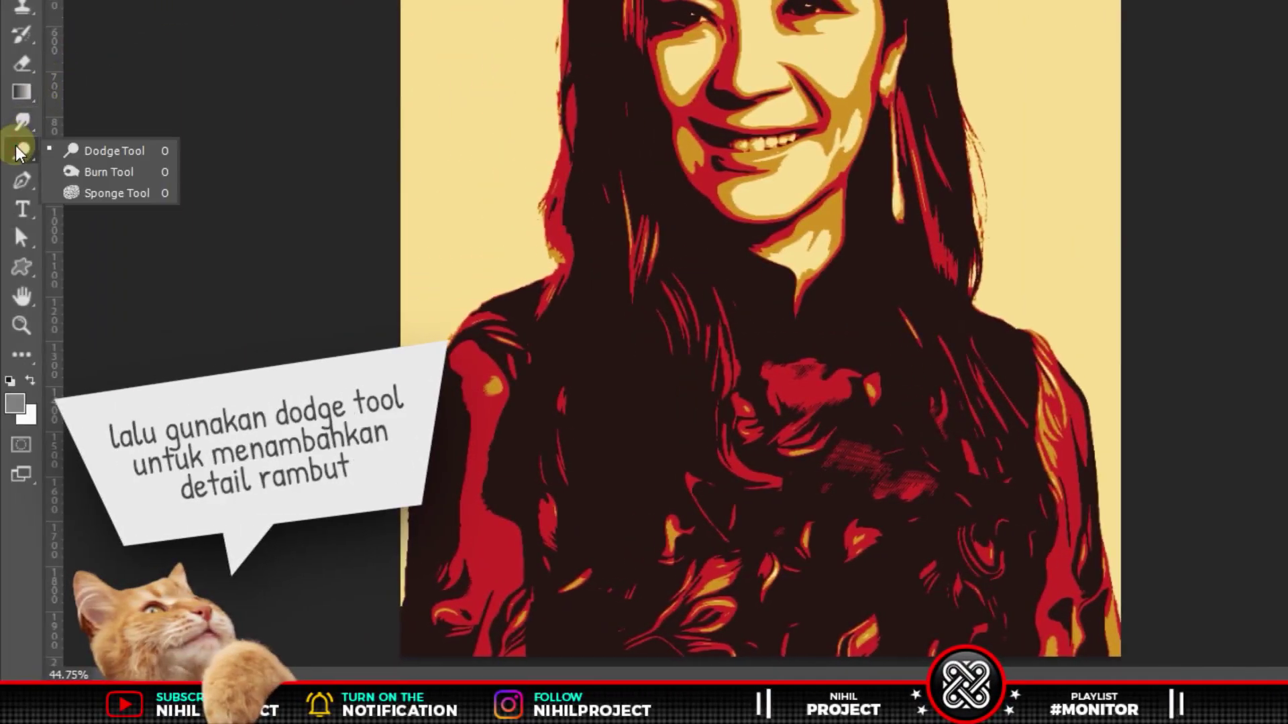
{"action": "left_click", "coordinate": [98, 150]}
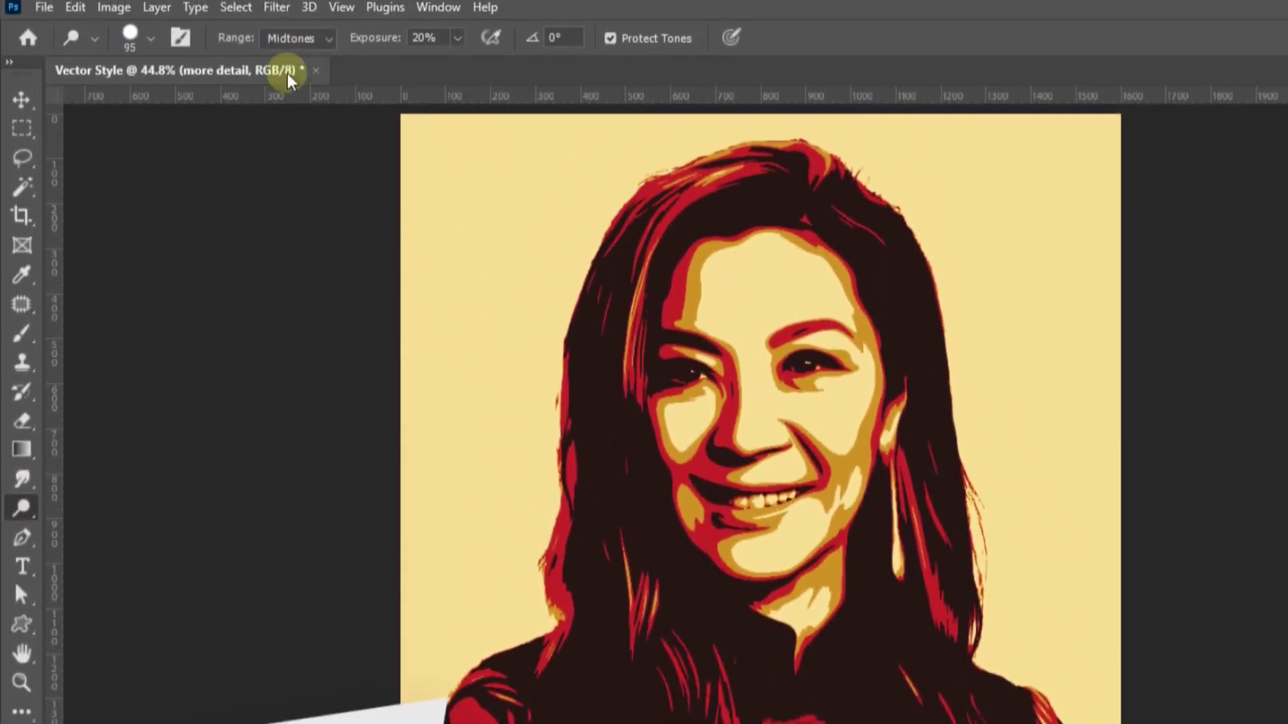
{"action": "left_click", "coordinate": [297, 38]}
{"action": "left_click", "coordinate": [289, 76]}
{"action": "left_click", "coordinate": [420, 38]}
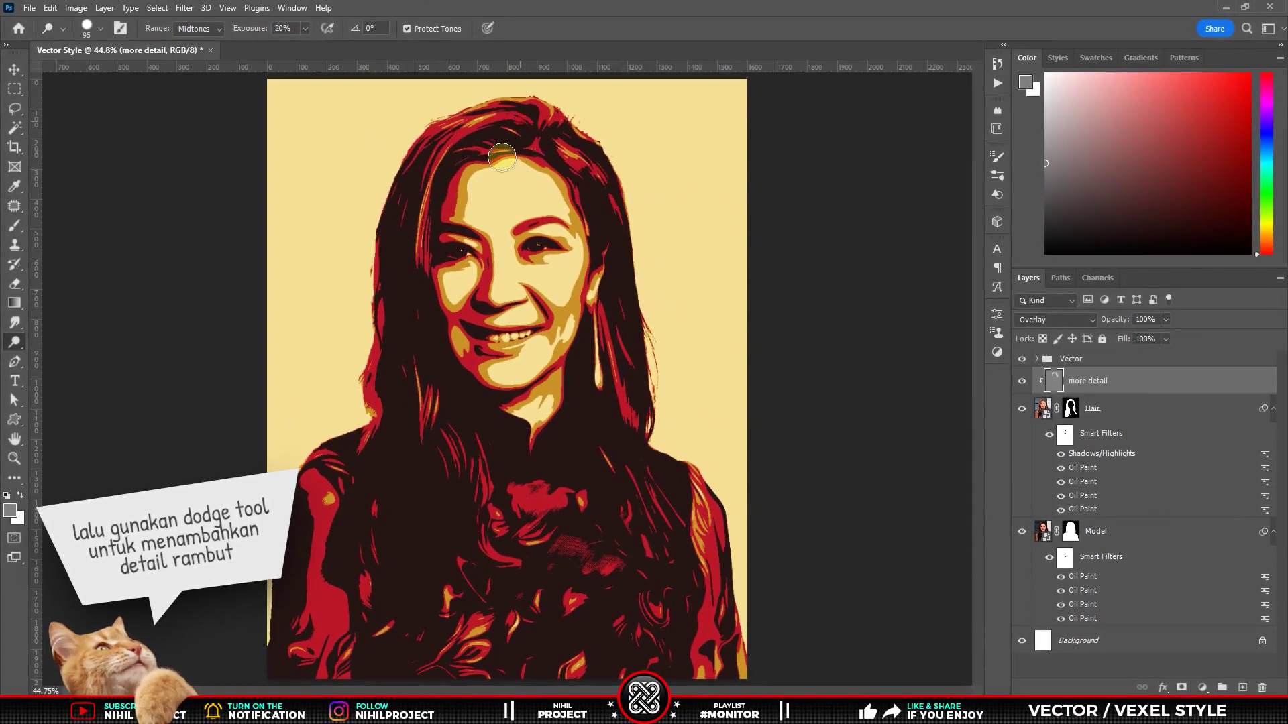
{"action": "mouse_move", "coordinate": [405, 361]}
{"action": "left_mouse_down"}
{"action": "mouse_move", "coordinate": [414, 469]}
{"action": "mouse_move", "coordinate": [382, 472]}
{"action": "mouse_move", "coordinate": [400, 546]}
{"action": "left_mouse_up"}
{"action": "left_click_drag", "start_coordinate": [637, 409], "coordinate": [597, 211]}
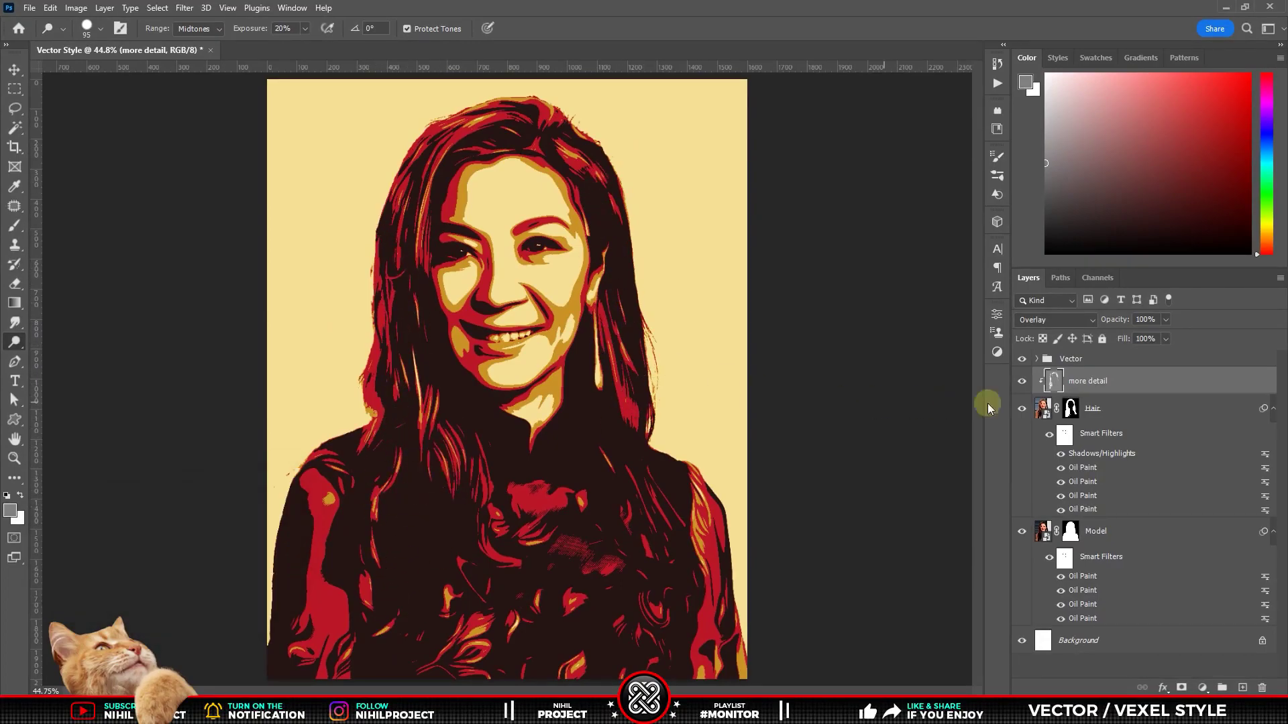
Toggle the 'more detail' layer to compare, then collapse the Hair and Model filter lists.
{"action": "key", "text": "v"}
{"action": "left_click", "coordinate": [1022, 381]}
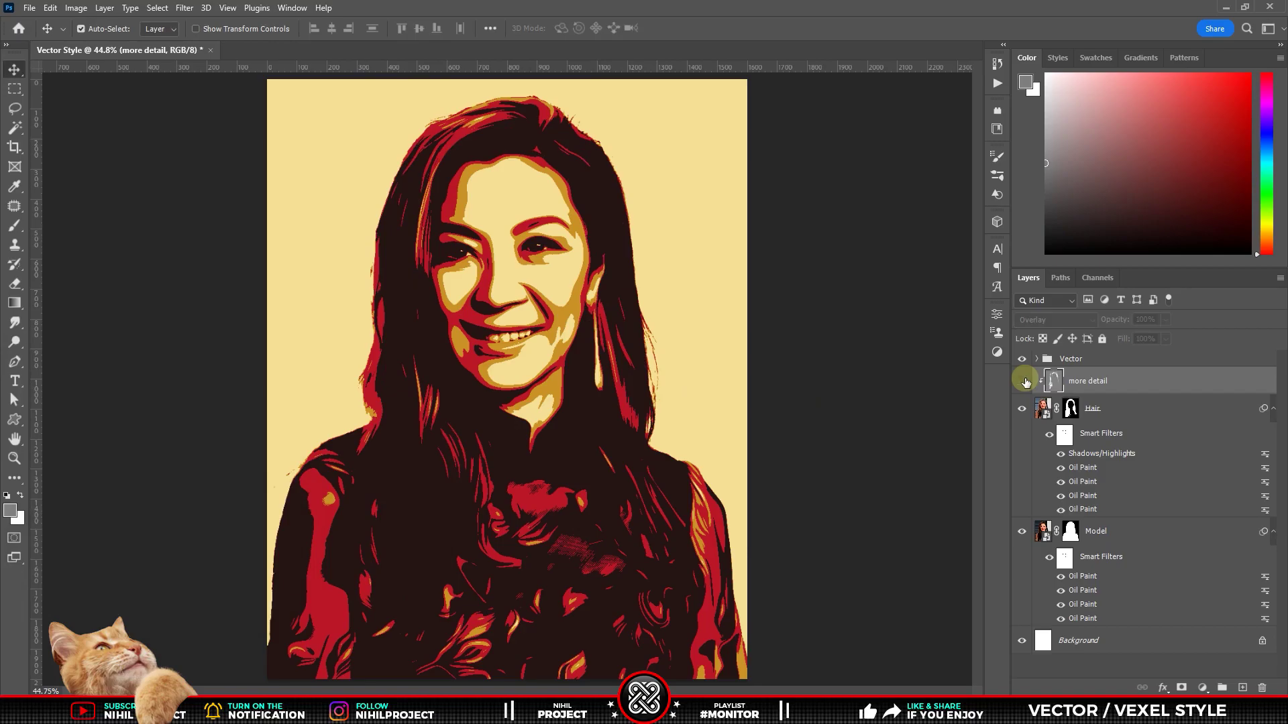
{"action": "left_click", "coordinate": [1022, 381]}
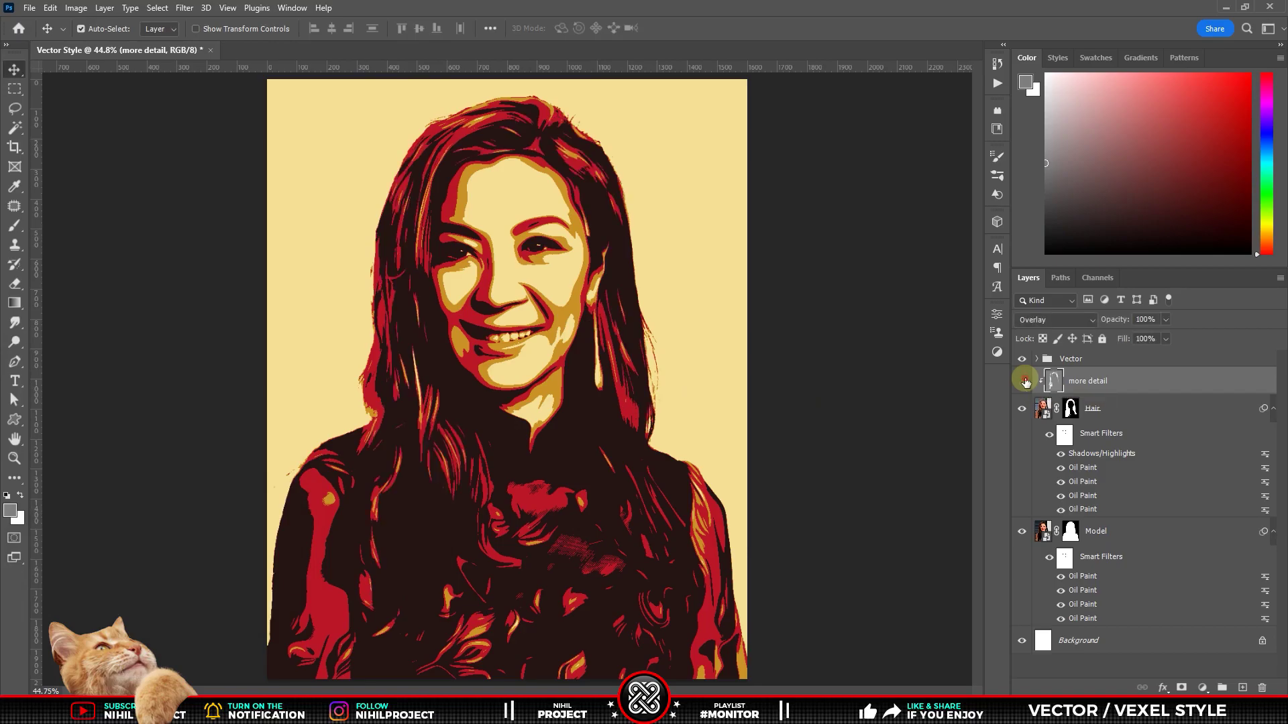
{"action": "left_click", "coordinate": [1022, 381]}
{"action": "left_click", "coordinate": [1023, 381]}
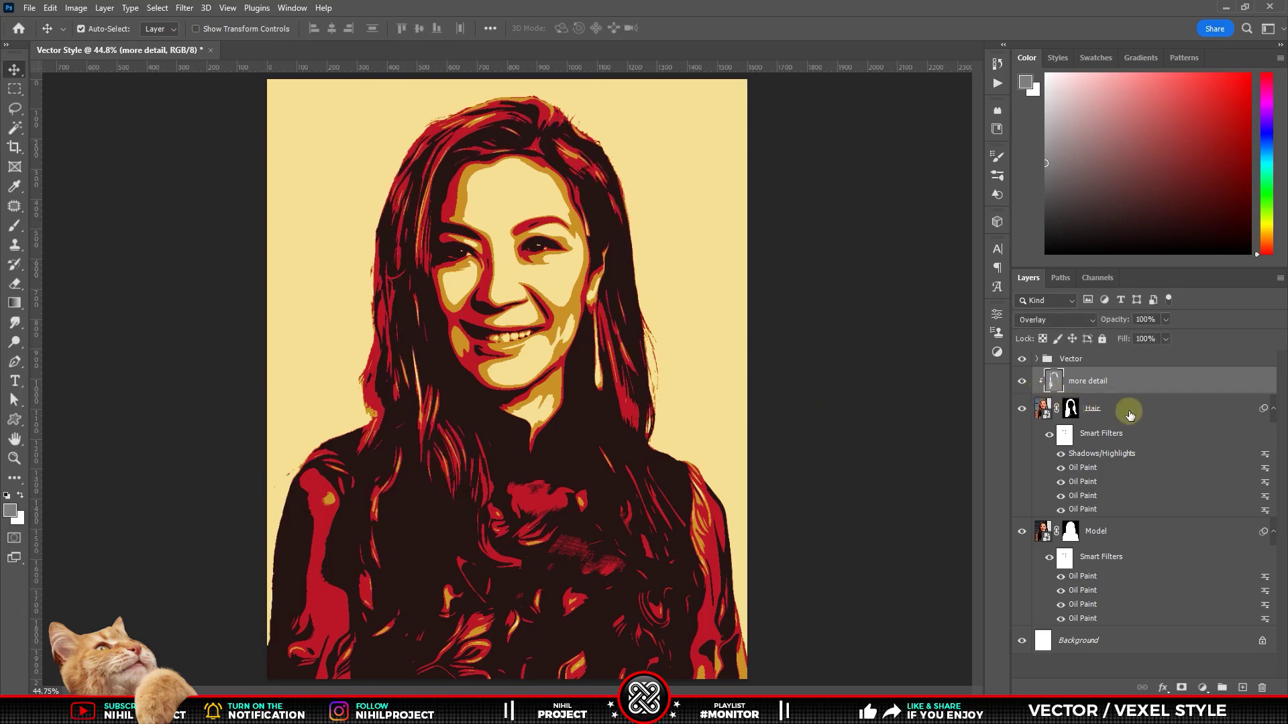
{"action": "left_click", "coordinate": [1273, 409]}
{"action": "left_click", "coordinate": [1272, 436]}
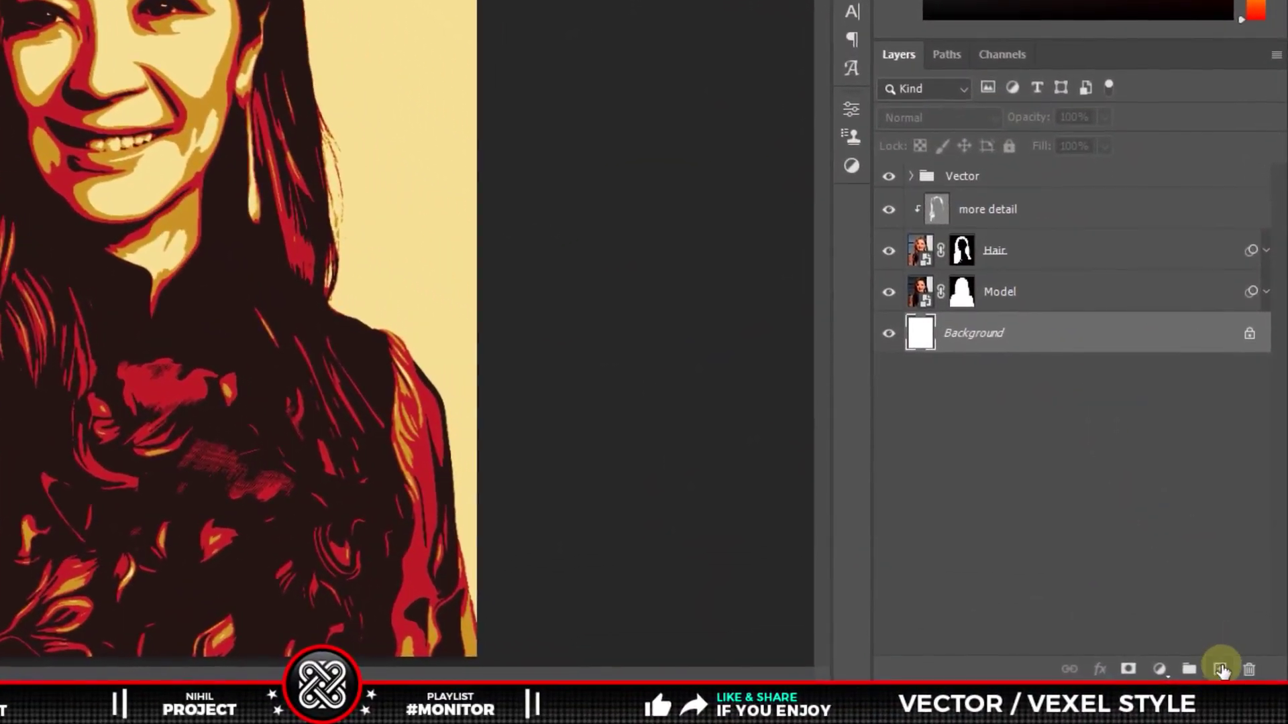
Draw a Sunburst custom shape centred on the face on a new layer above Background.
{"action": "left_click", "coordinate": [1220, 670]}
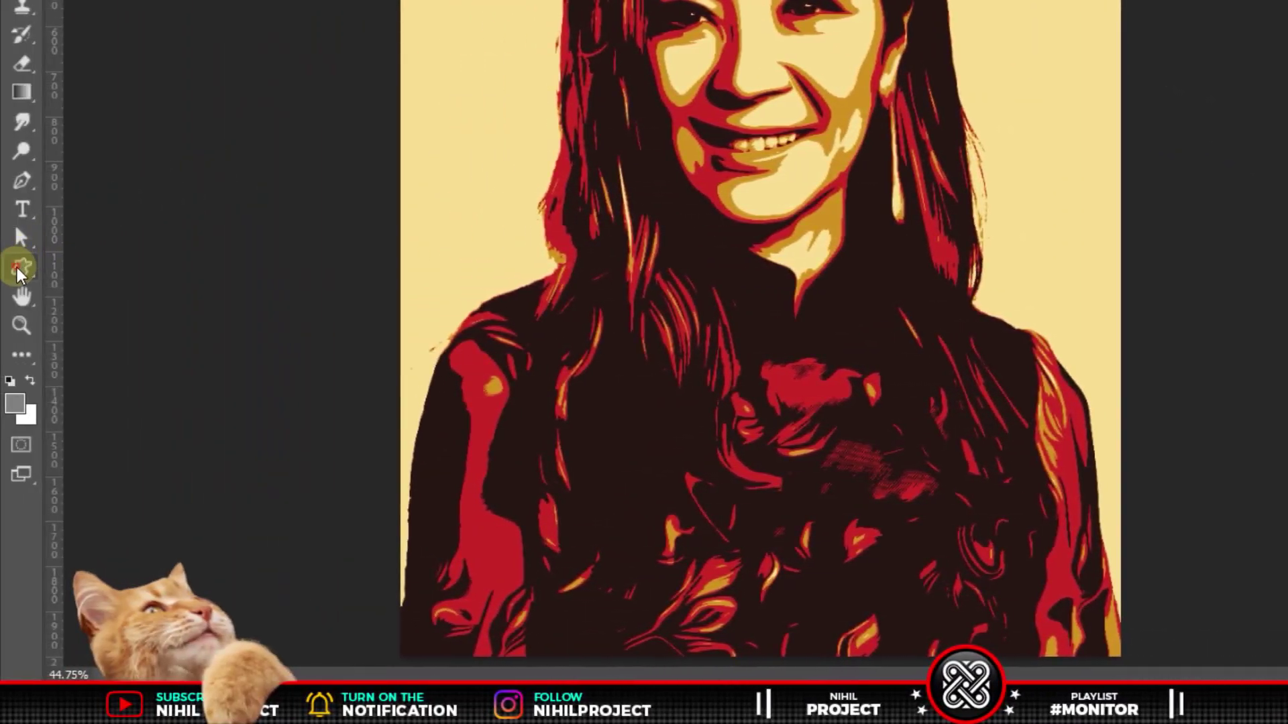
{"action": "right_click", "coordinate": [18, 272]}
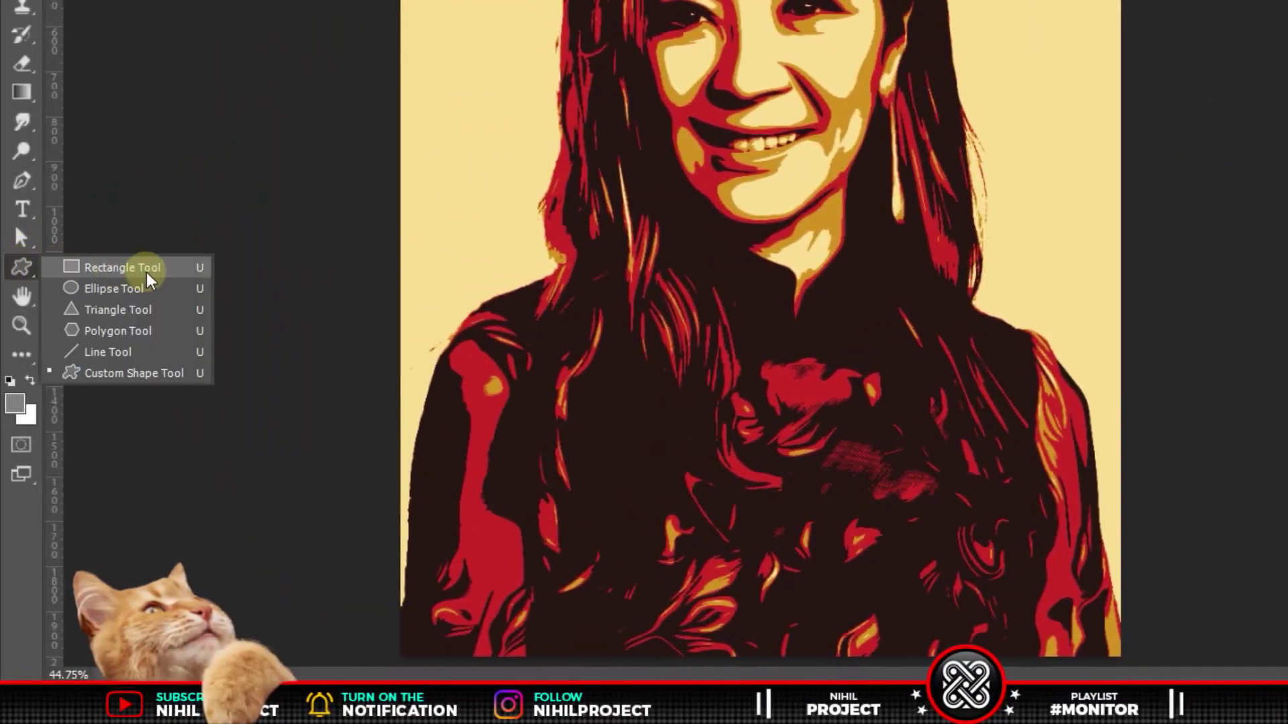
{"action": "left_click", "coordinate": [126, 374]}
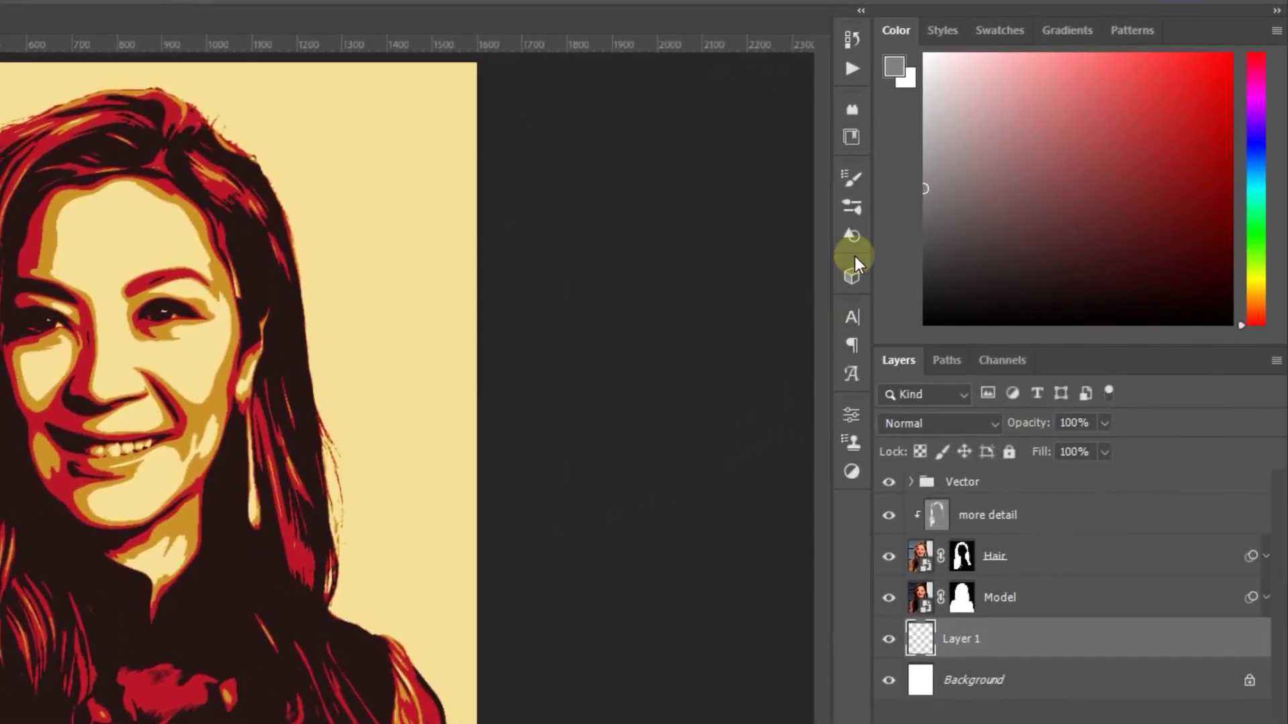
{"action": "left_click", "coordinate": [853, 246]}
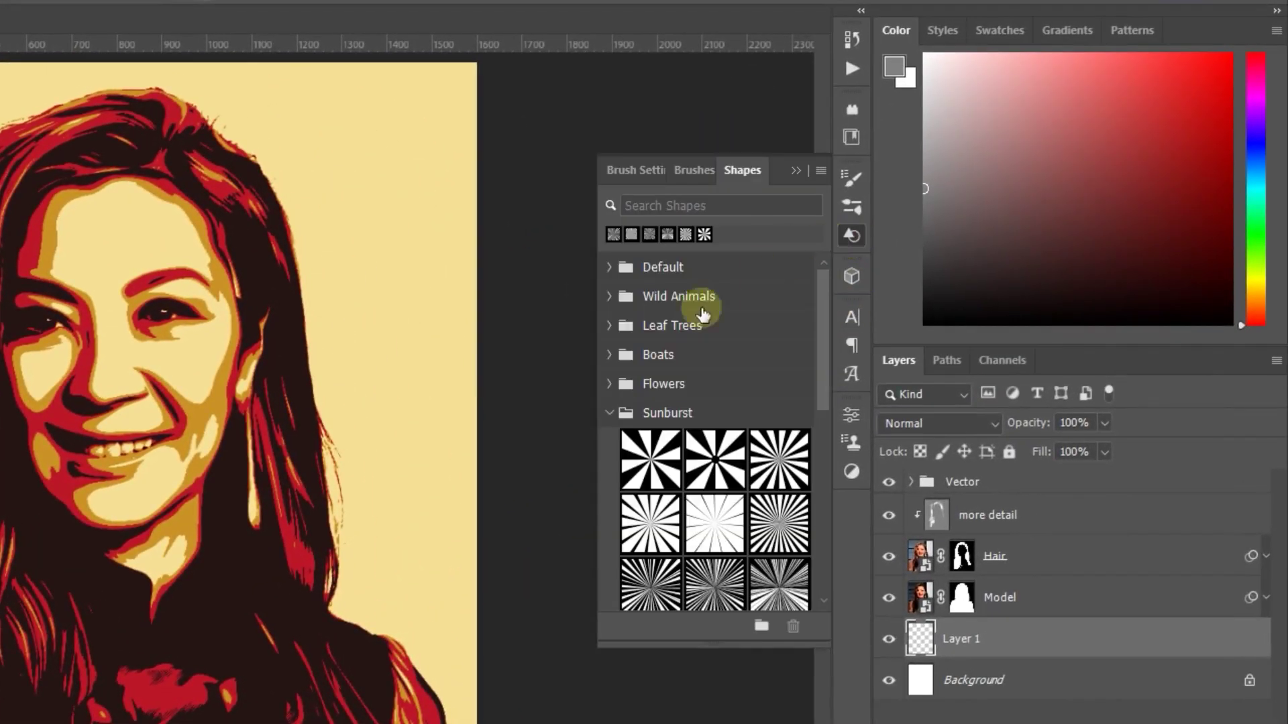
{"action": "left_click", "coordinate": [642, 581]}
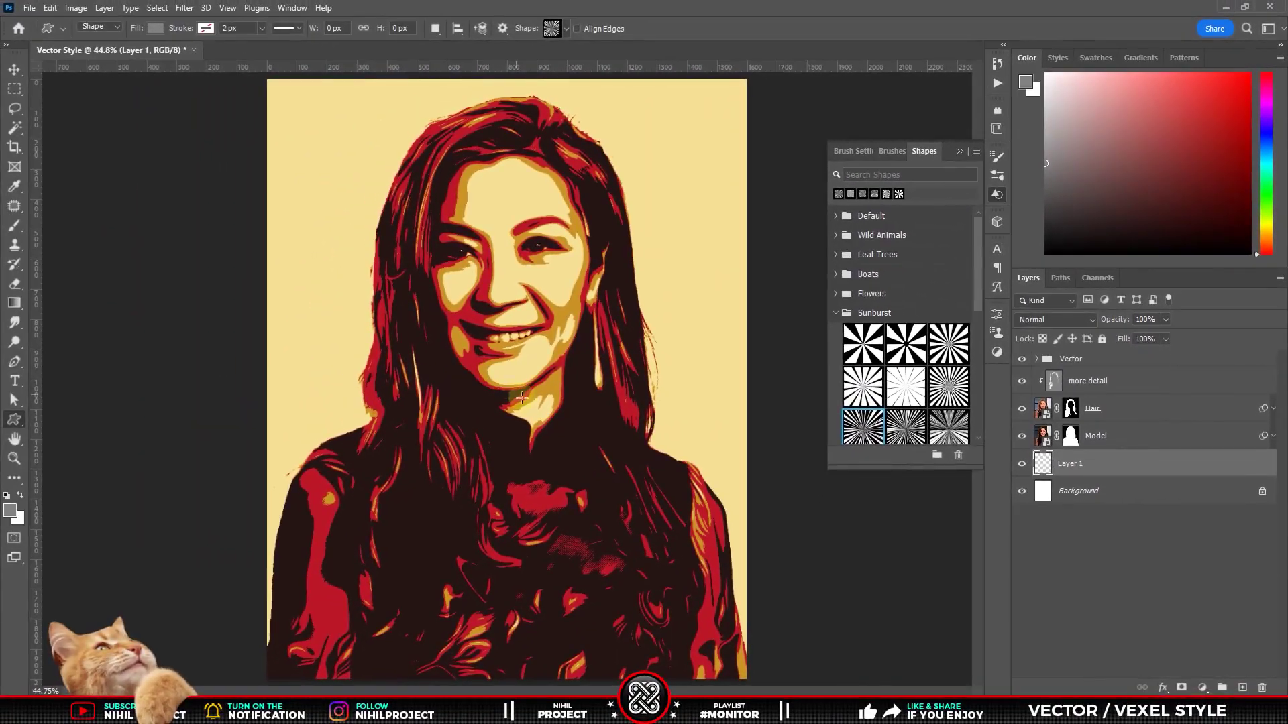
{"action": "left_click_drag", "start_coordinate": [518, 405], "coordinate": [726, 580]}
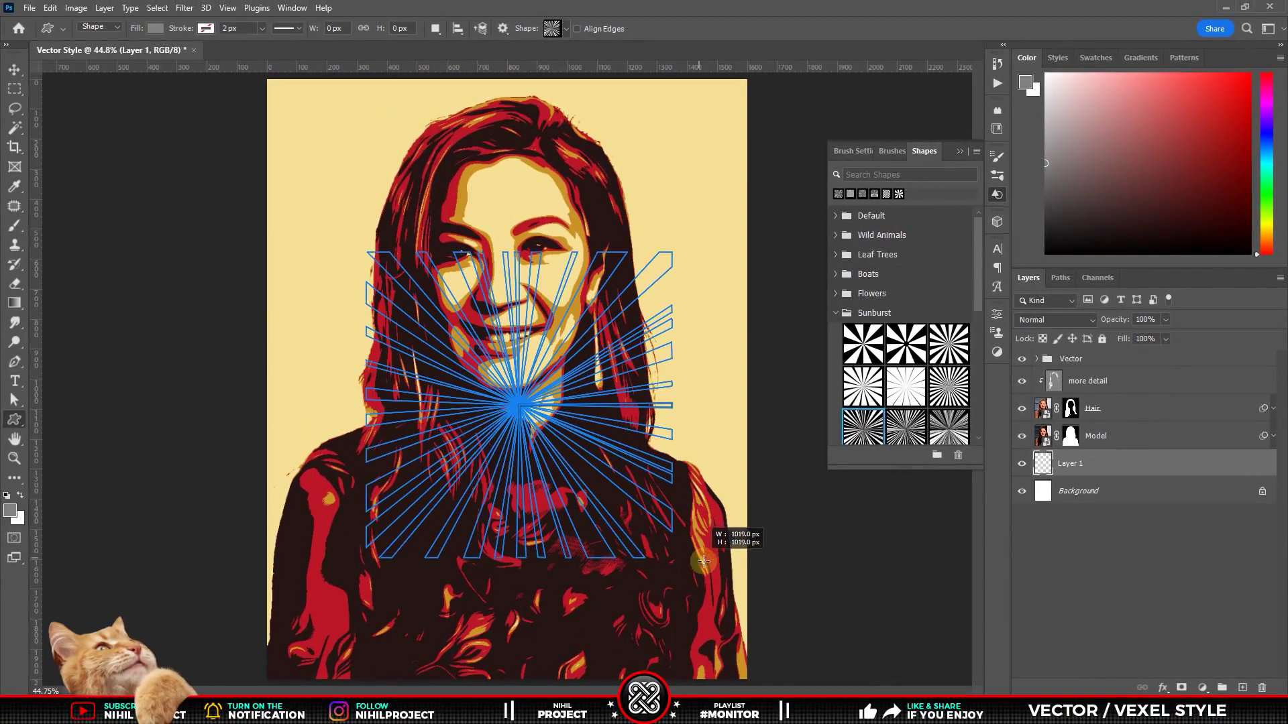
{"action": "left_click", "coordinate": [958, 307]}
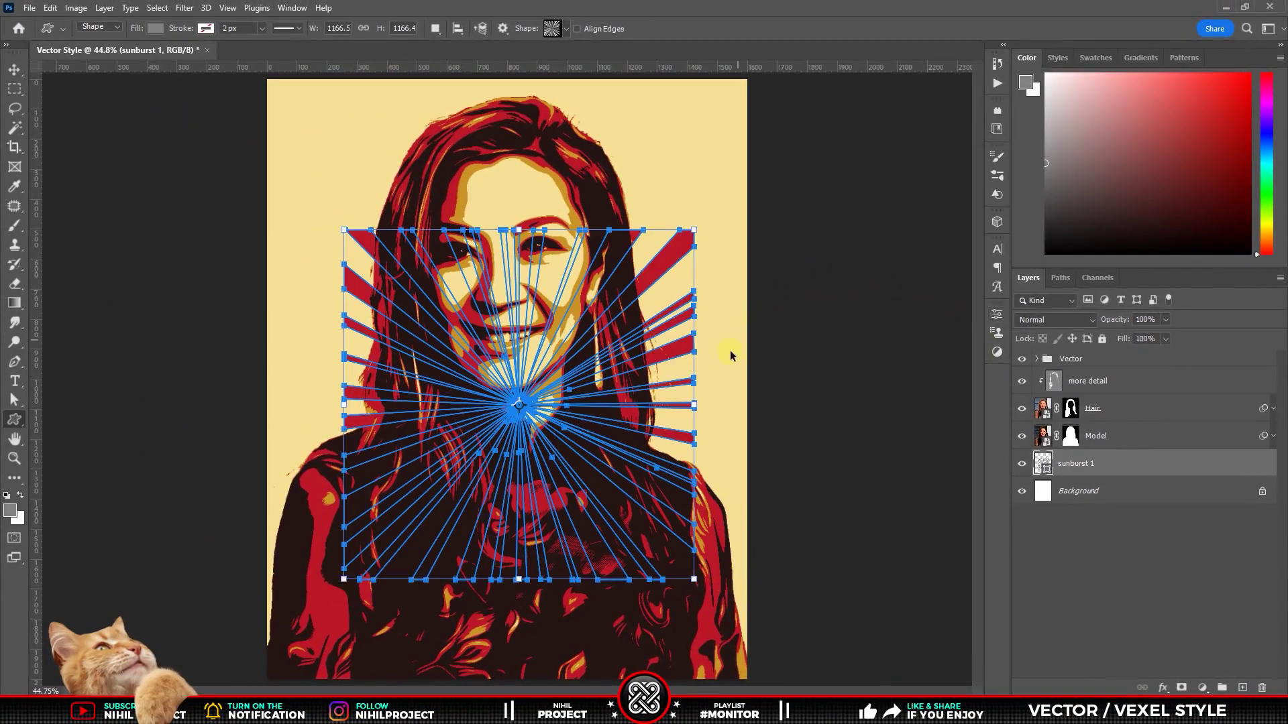
Scale the sunburst with Free Transform so its rays cover the whole poster.
{"action": "key", "text": "ctrl+t"}
{"action": "left_click_drag", "start_coordinate": [695, 244], "coordinate": [748, 178]}
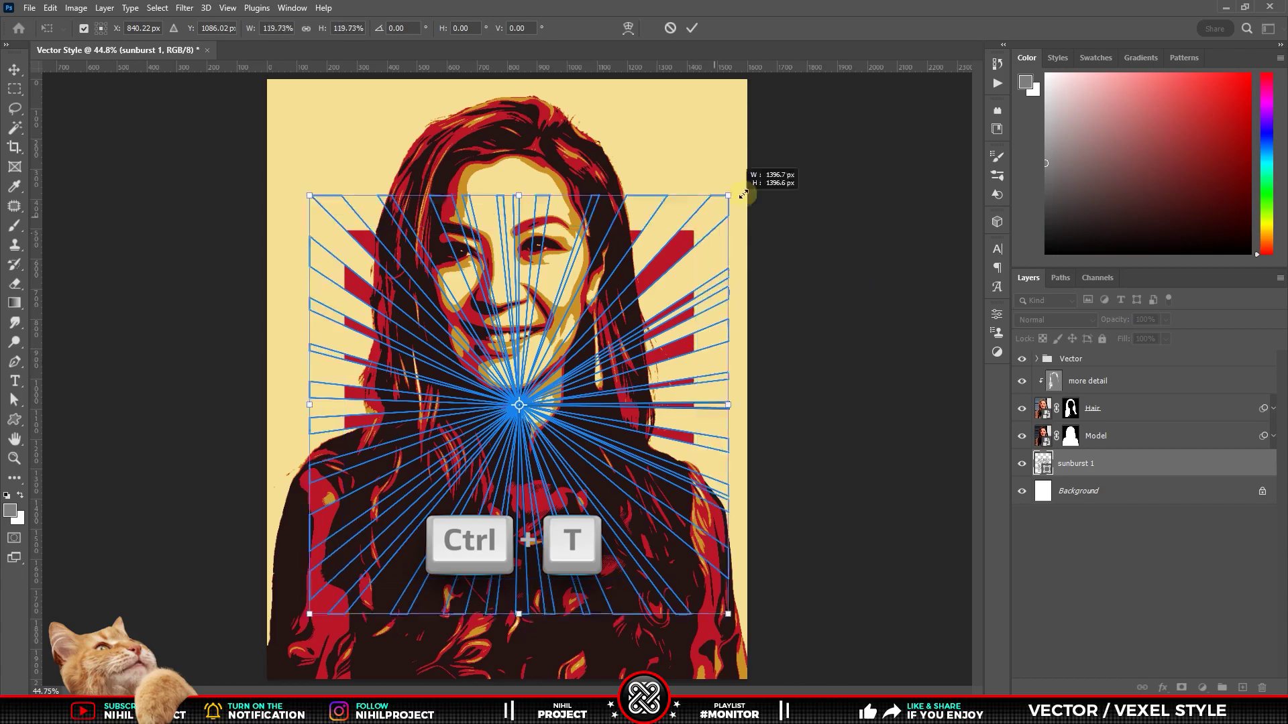
{"action": "scroll", "coordinate": [747, 178], "scroll_direction": "down", "scroll_amount": 3}
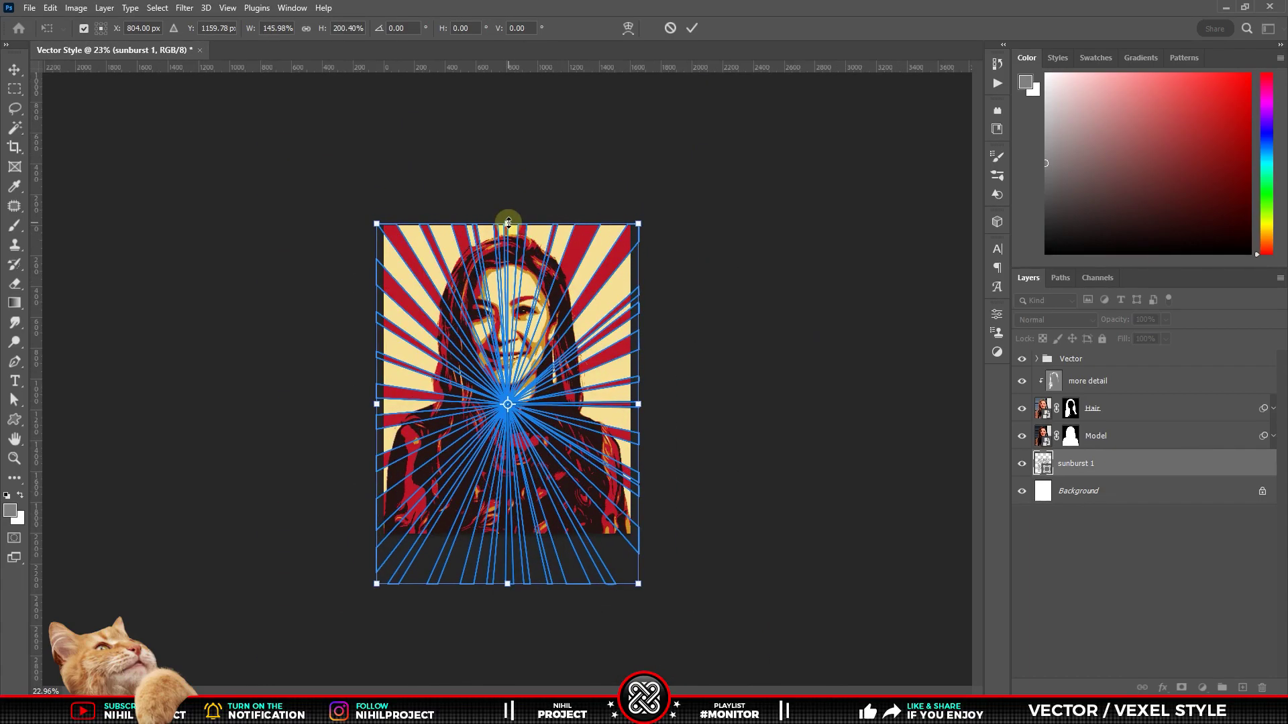
{"action": "key", "text": "Return"}
{"action": "key", "text": "ctrl+0"}
{"action": "left_click", "coordinate": [1110, 466]}
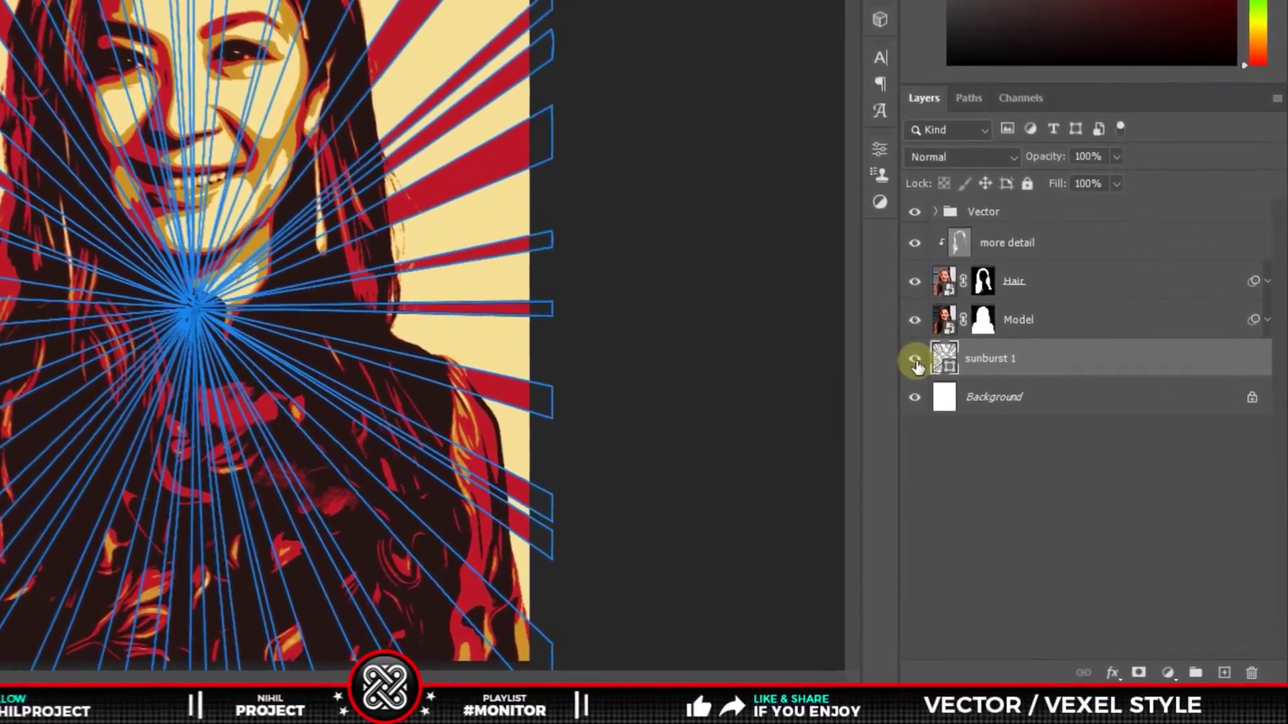
Add a Color Fill layer masked by the sunburst path and invert its mask for red-and-cream rays.
{"action": "left_click", "coordinate": [915, 362]}
{"action": "left_click", "coordinate": [941, 359], "text": "ctrl"}
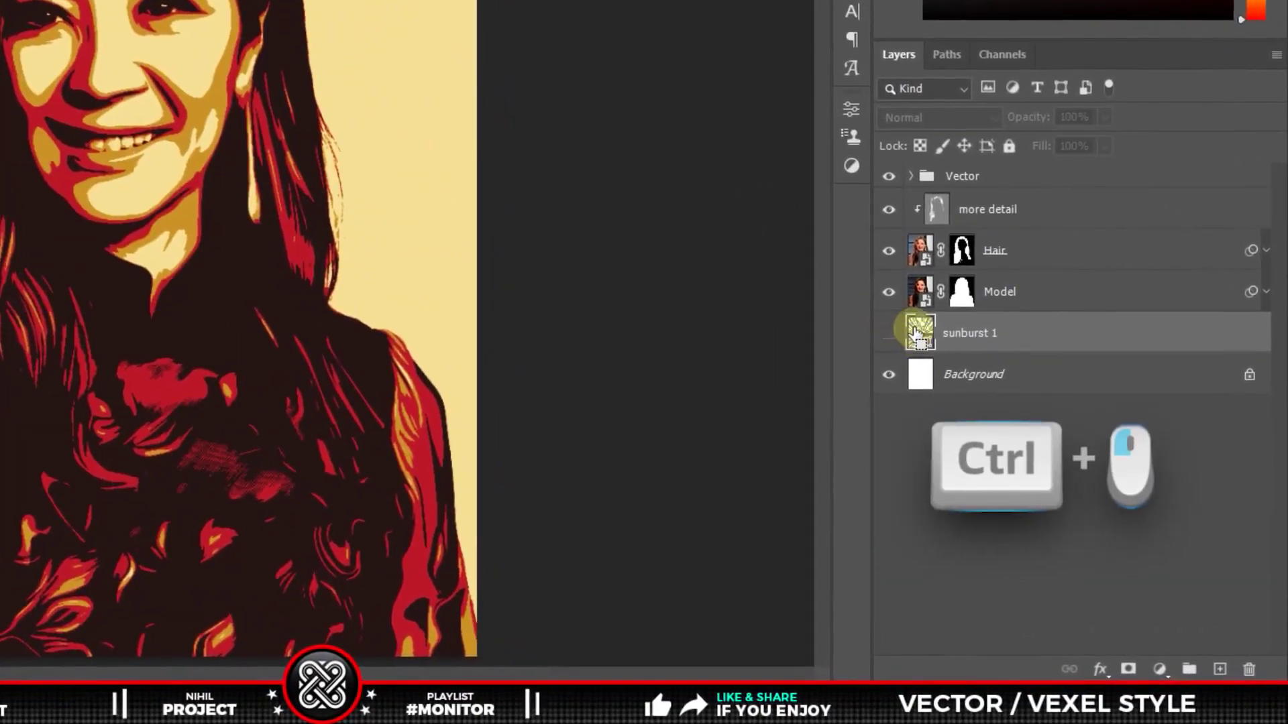
{"action": "left_click", "coordinate": [1160, 669]}
{"action": "left_click", "coordinate": [1144, 313]}
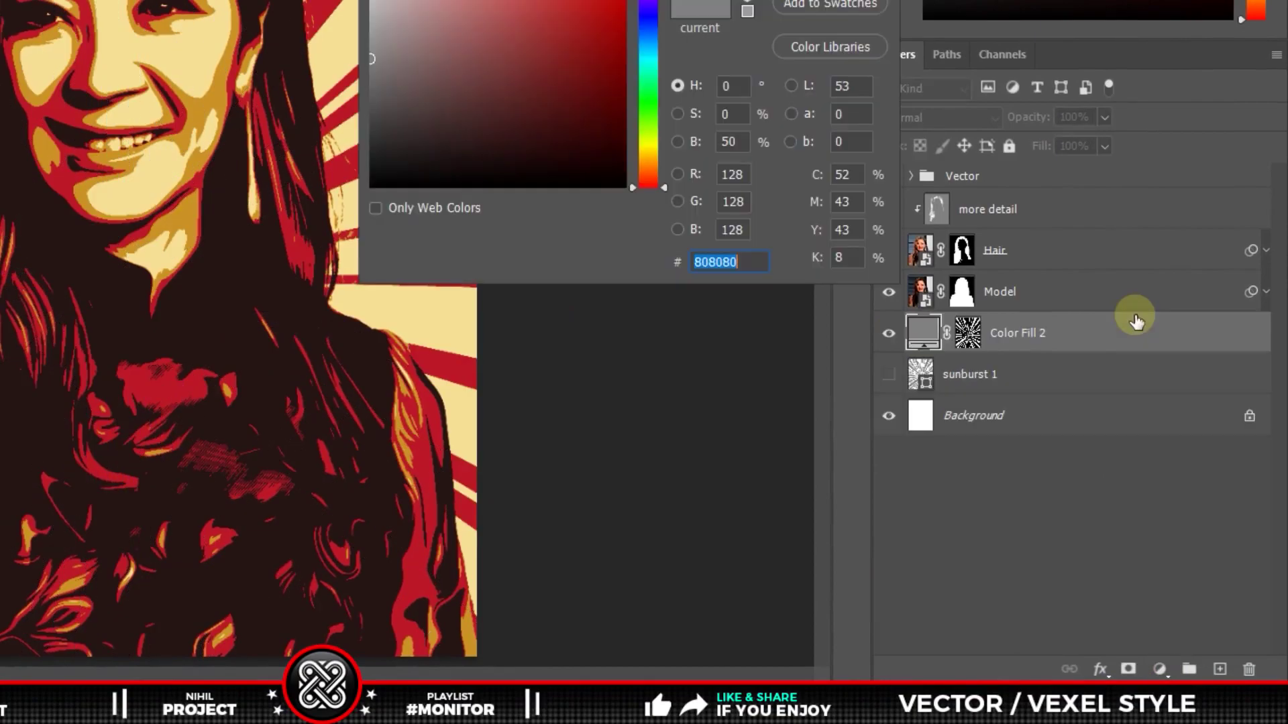
{"action": "key", "text": "Return"}
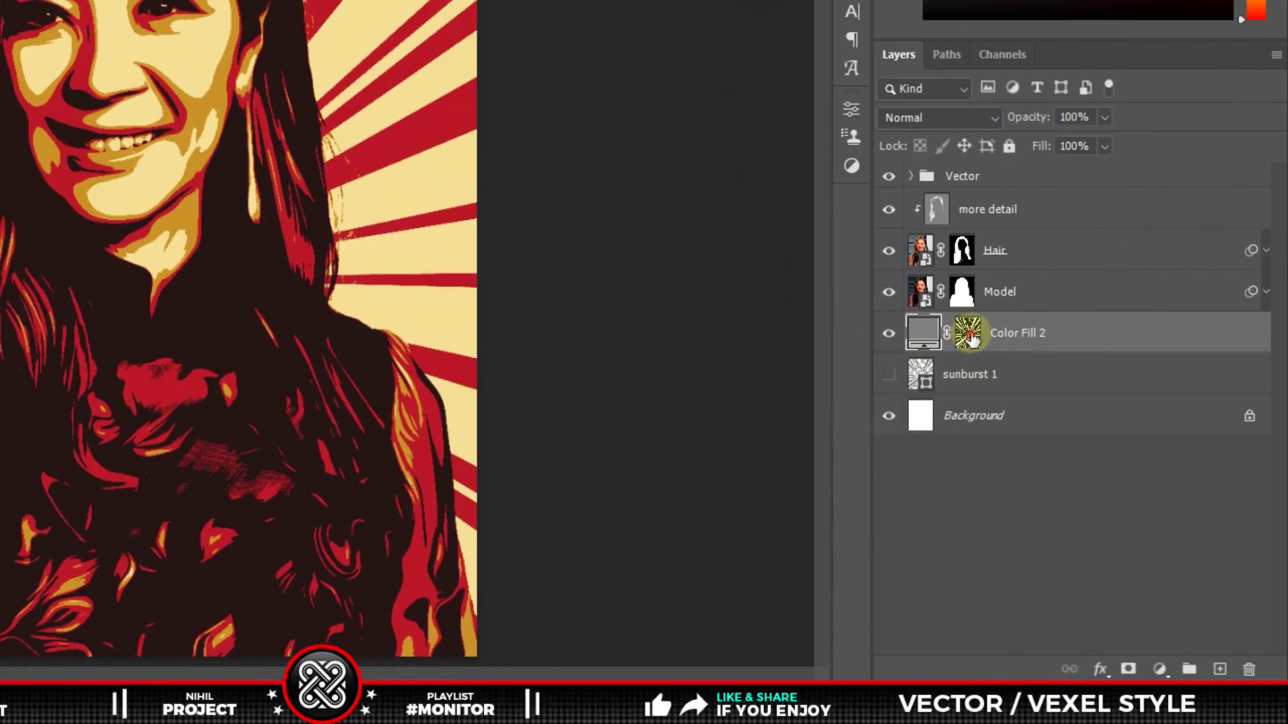
{"action": "left_click", "coordinate": [968, 335]}
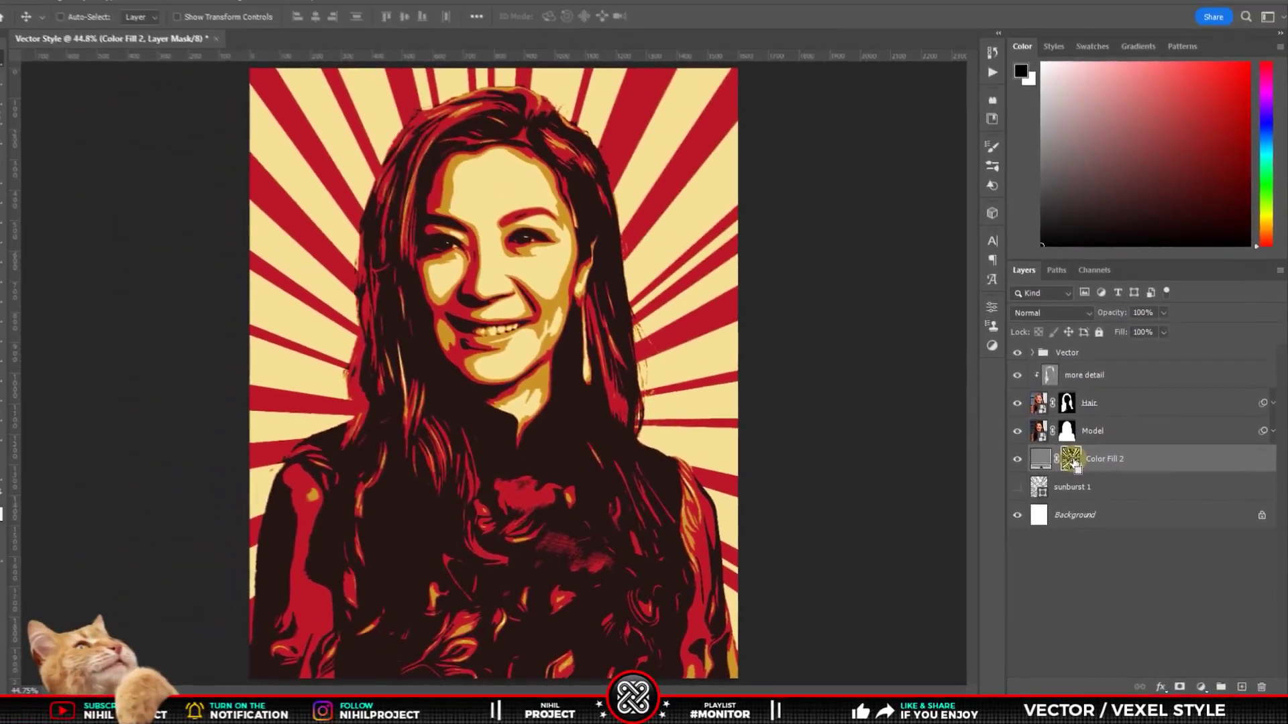
{"action": "key", "text": "ctrl+i"}
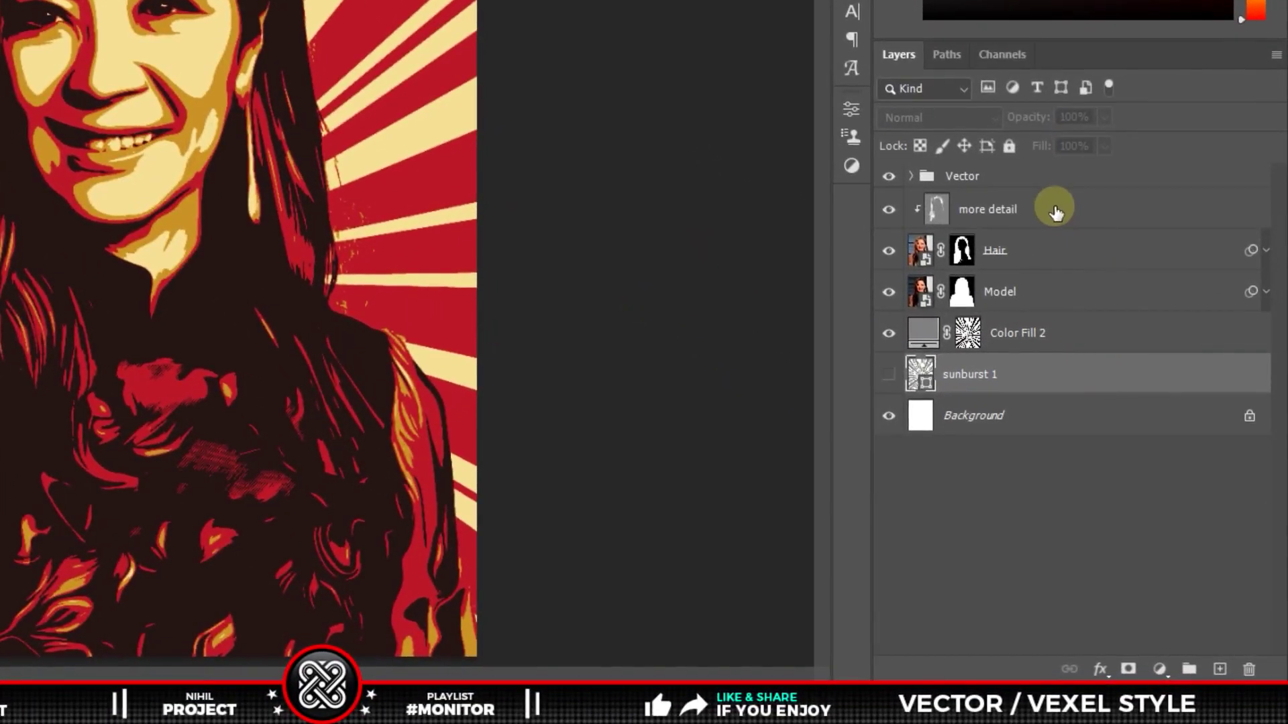
Group the layers from 'more detail' down to 'sunburst 1' into a group named Model.
{"action": "left_click", "coordinate": [1131, 380]}
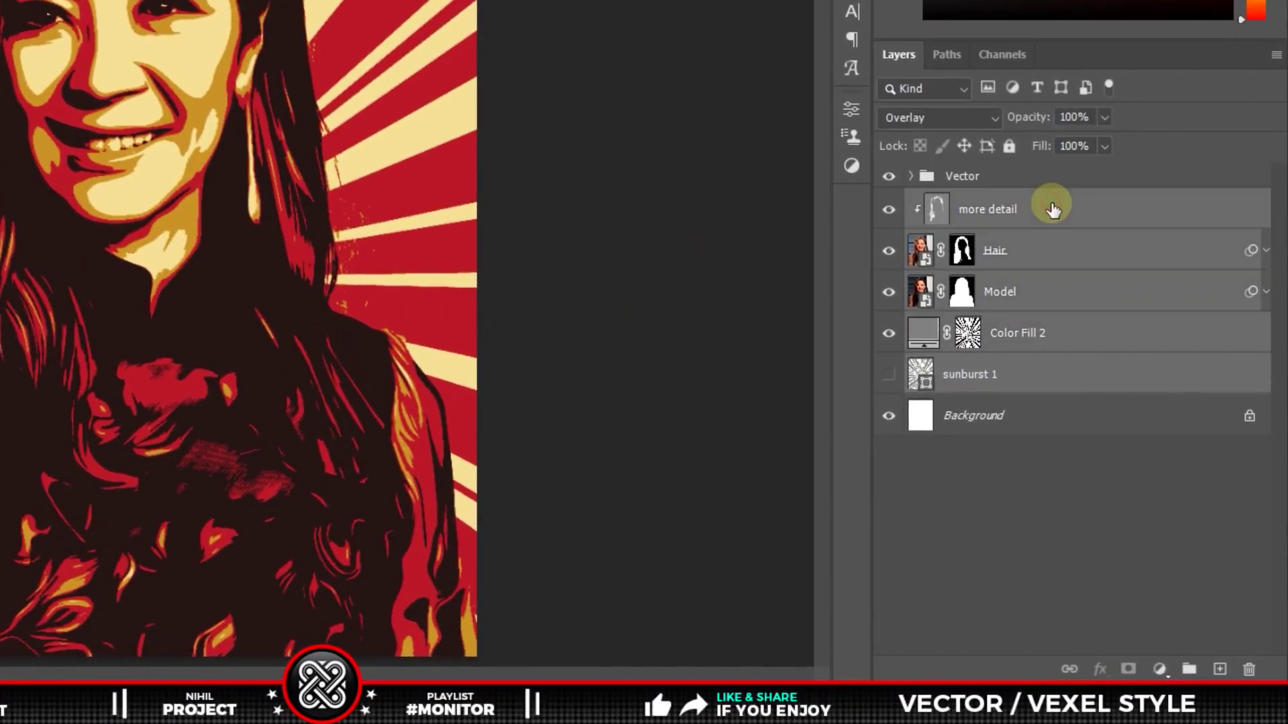
{"action": "key", "text": "ctrl+g"}
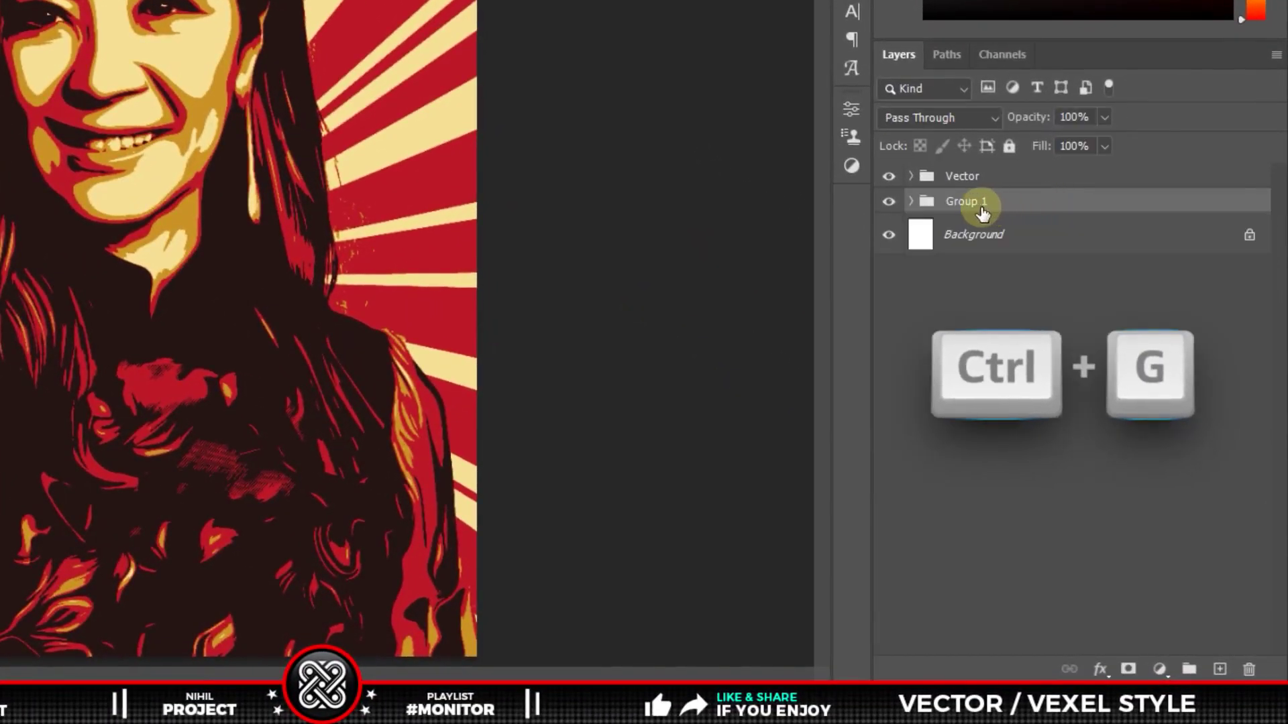
{"action": "type", "text": "Model"}
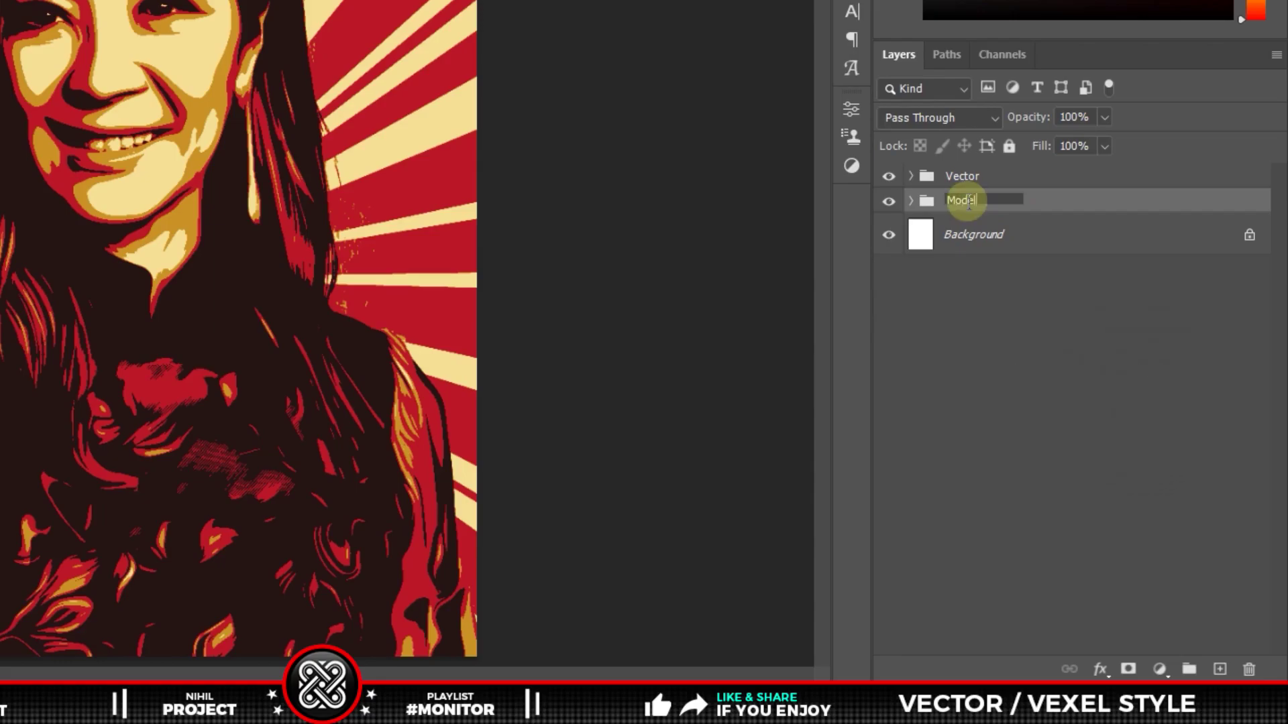
{"action": "key", "text": "Return"}
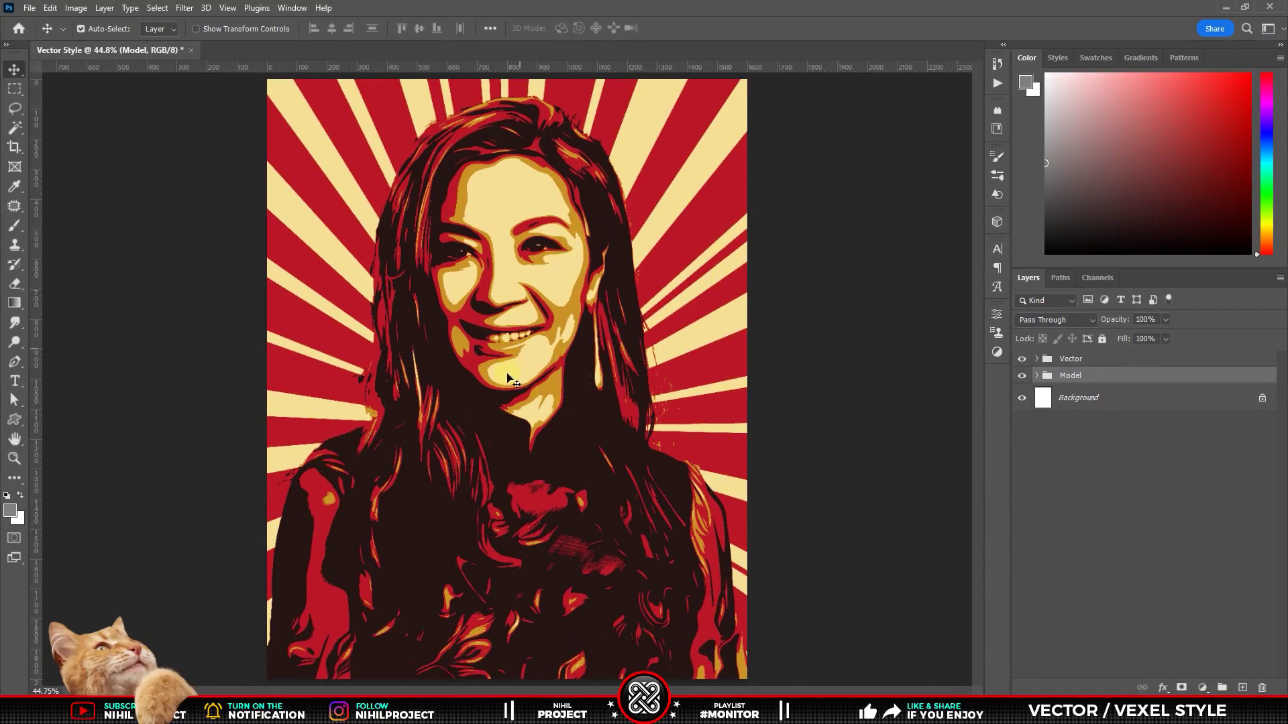
Mask the Model group with the full canvas selection contracted by 50 px.
{"action": "key", "text": "ctrl+a"}
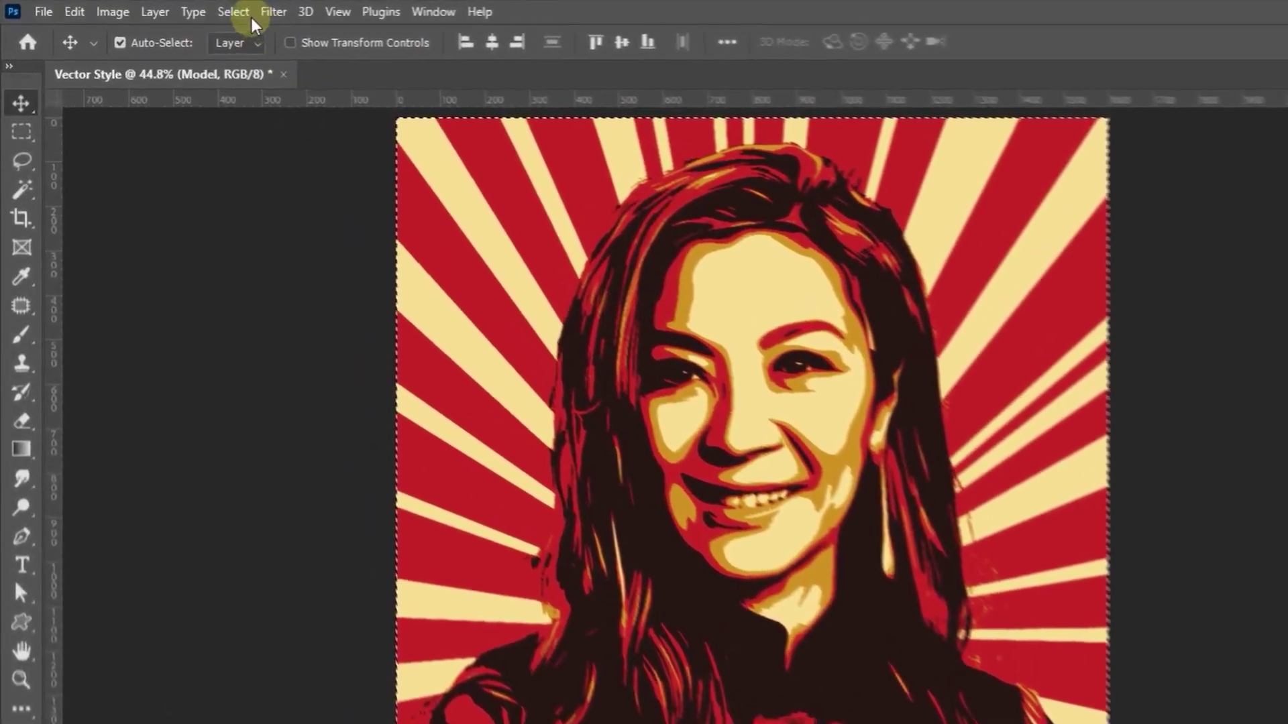
{"action": "left_click", "coordinate": [233, 12]}
{"action": "mouse_move", "coordinate": [302, 353]}
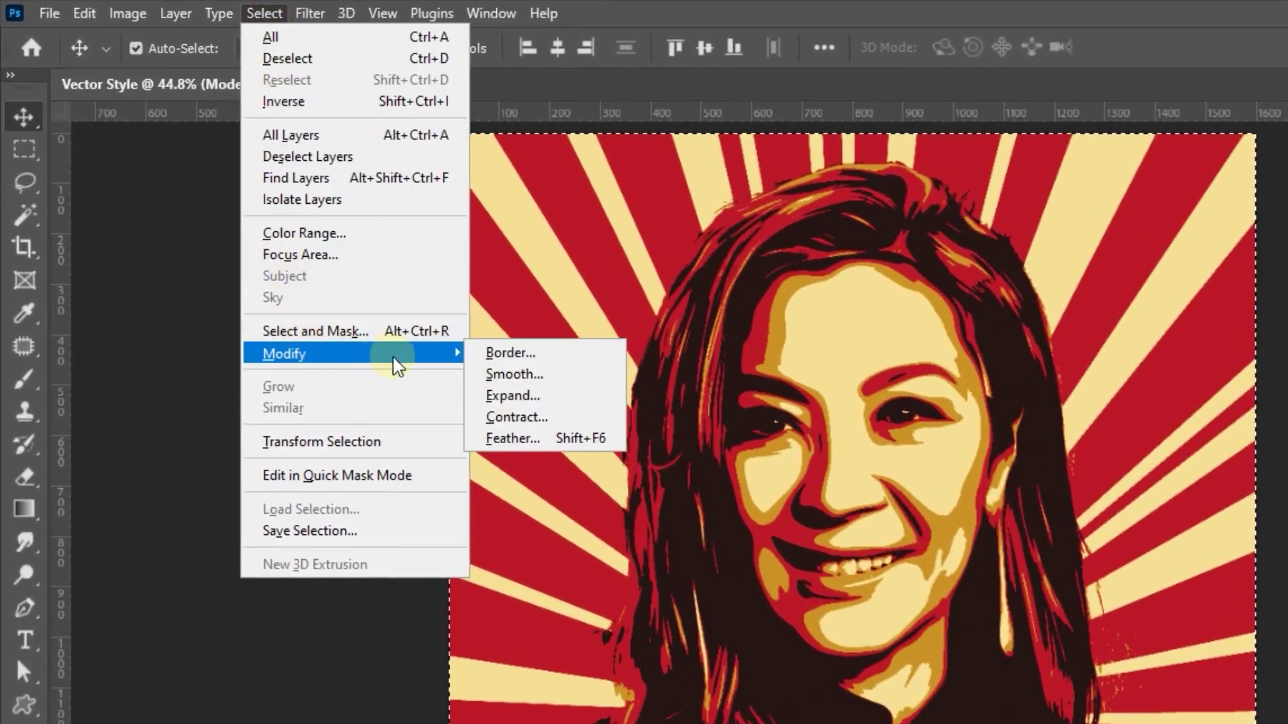
{"action": "left_click", "coordinate": [517, 417]}
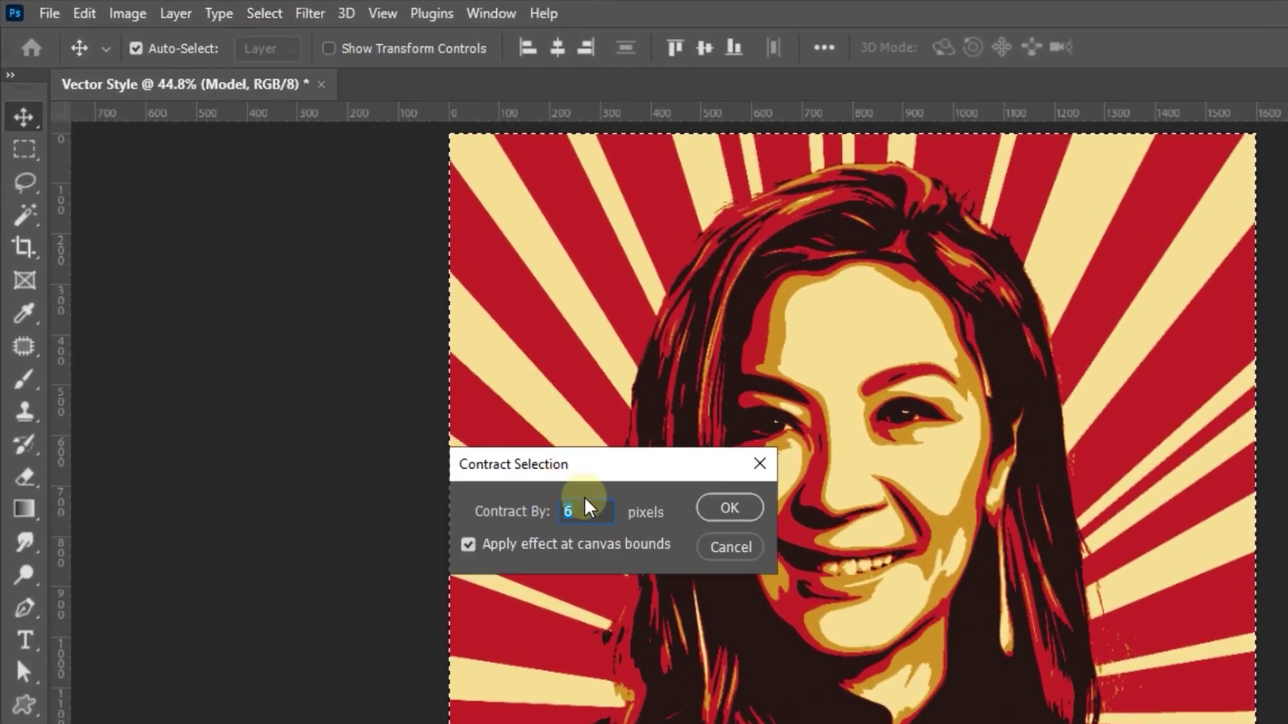
{"action": "type", "text": "50"}
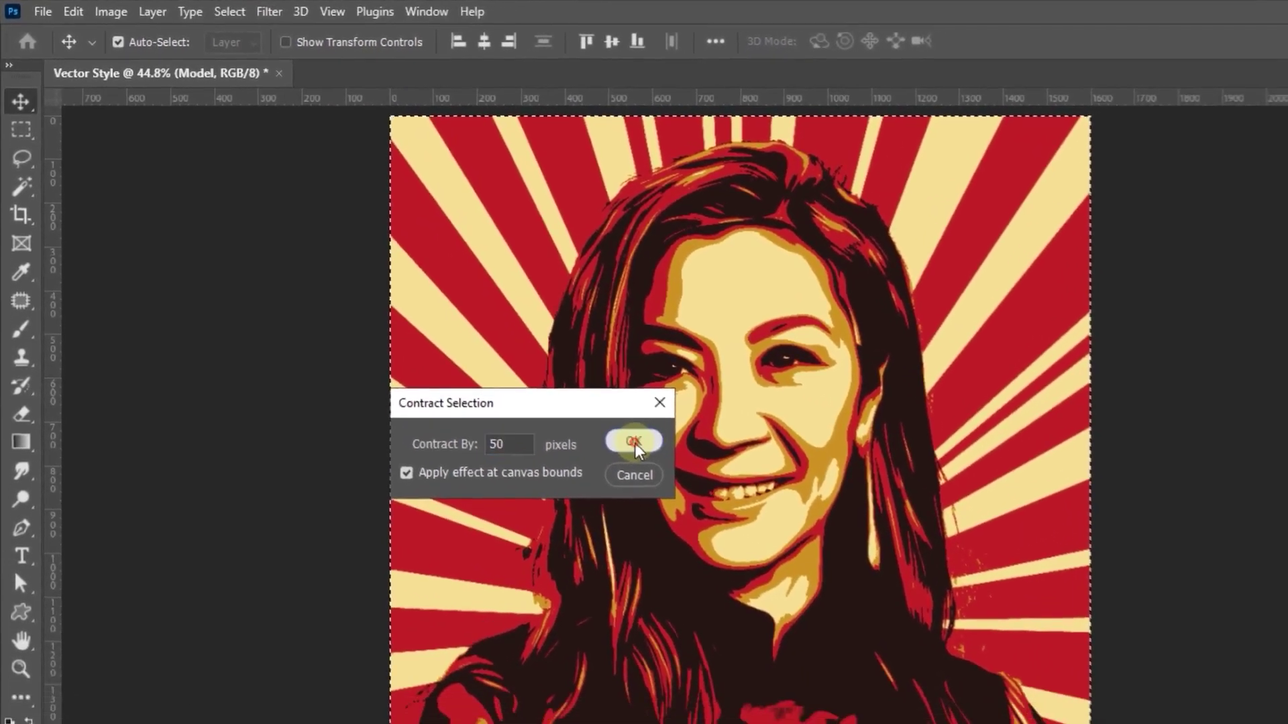
{"action": "left_click", "coordinate": [697, 487]}
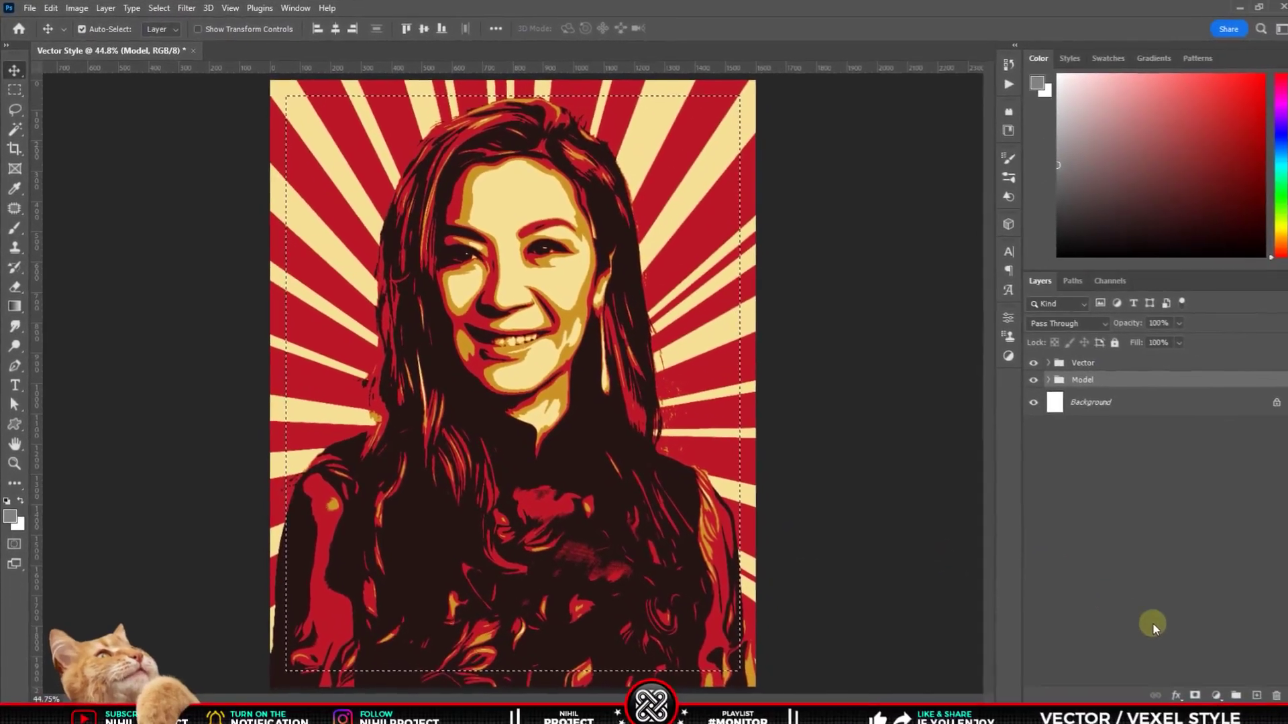
{"action": "left_click", "coordinate": [1195, 695]}
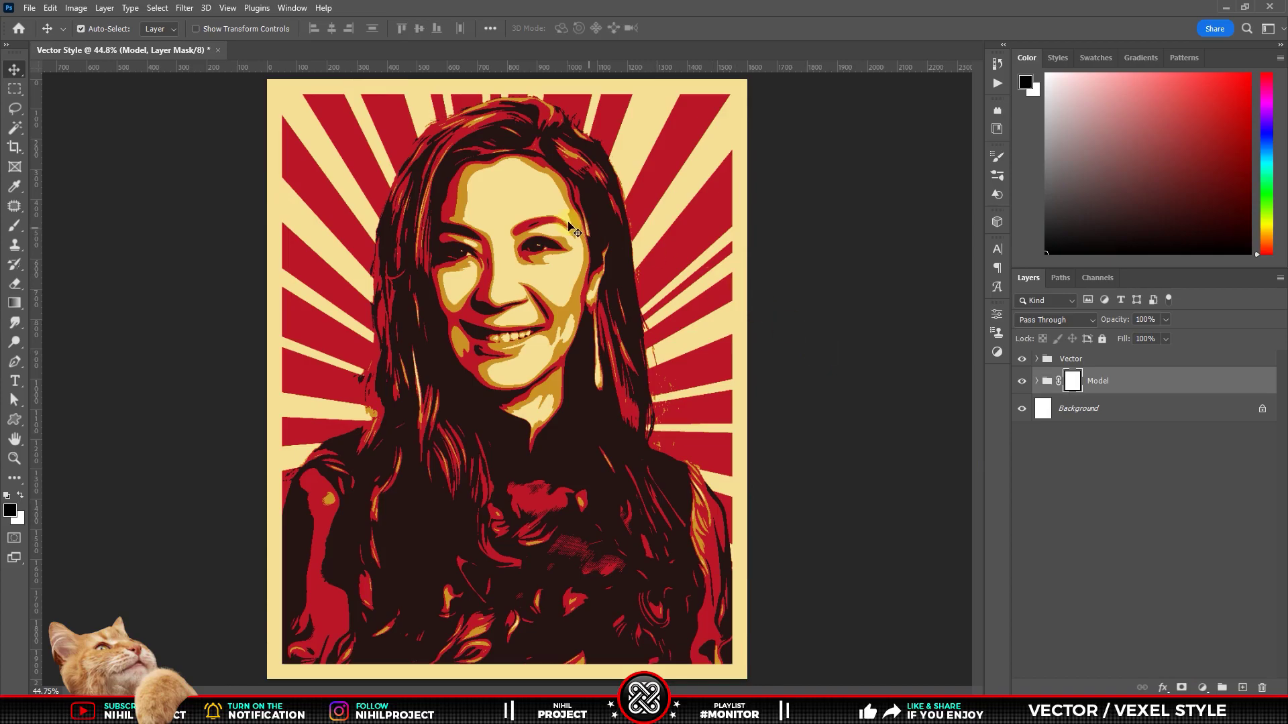
{"action": "left_click", "coordinate": [1037, 381]}
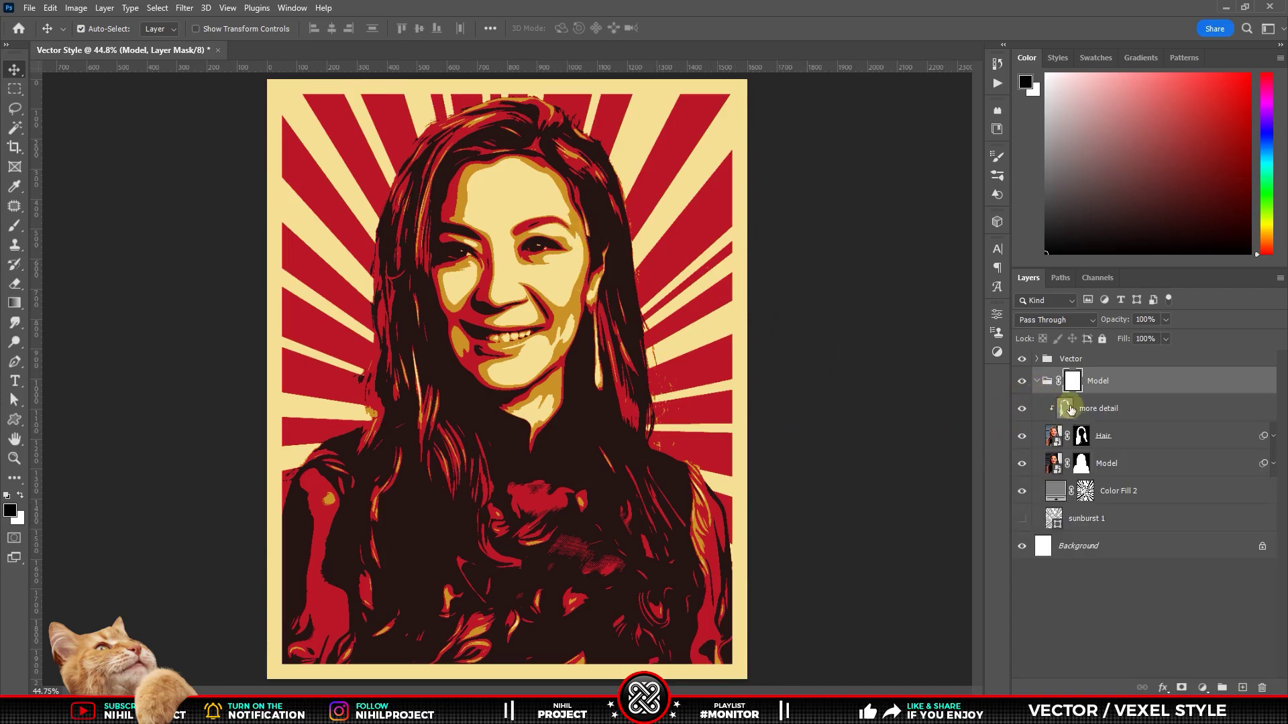
{"action": "left_click", "coordinate": [1068, 408]}
Add a near-white 'BEST ACTRESS' title positioned over the chest of the portrait.
{"action": "key", "text": "t"}
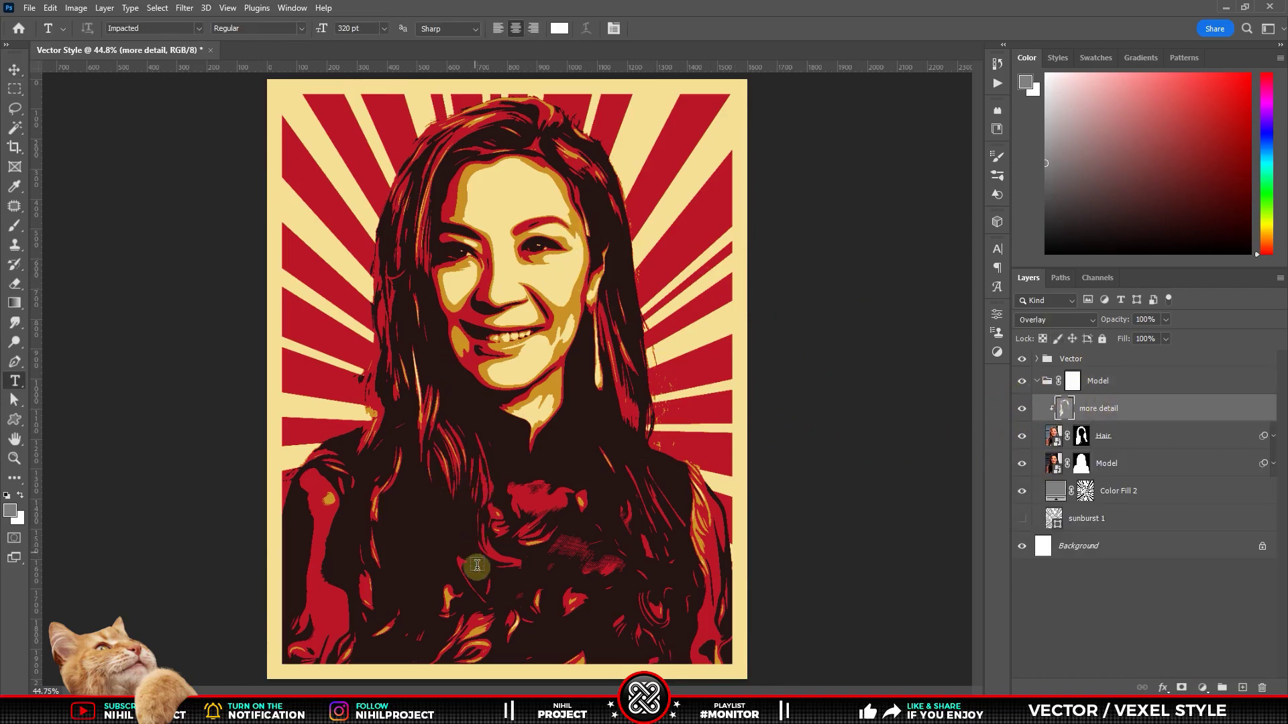
{"action": "left_click", "coordinate": [459, 534]}
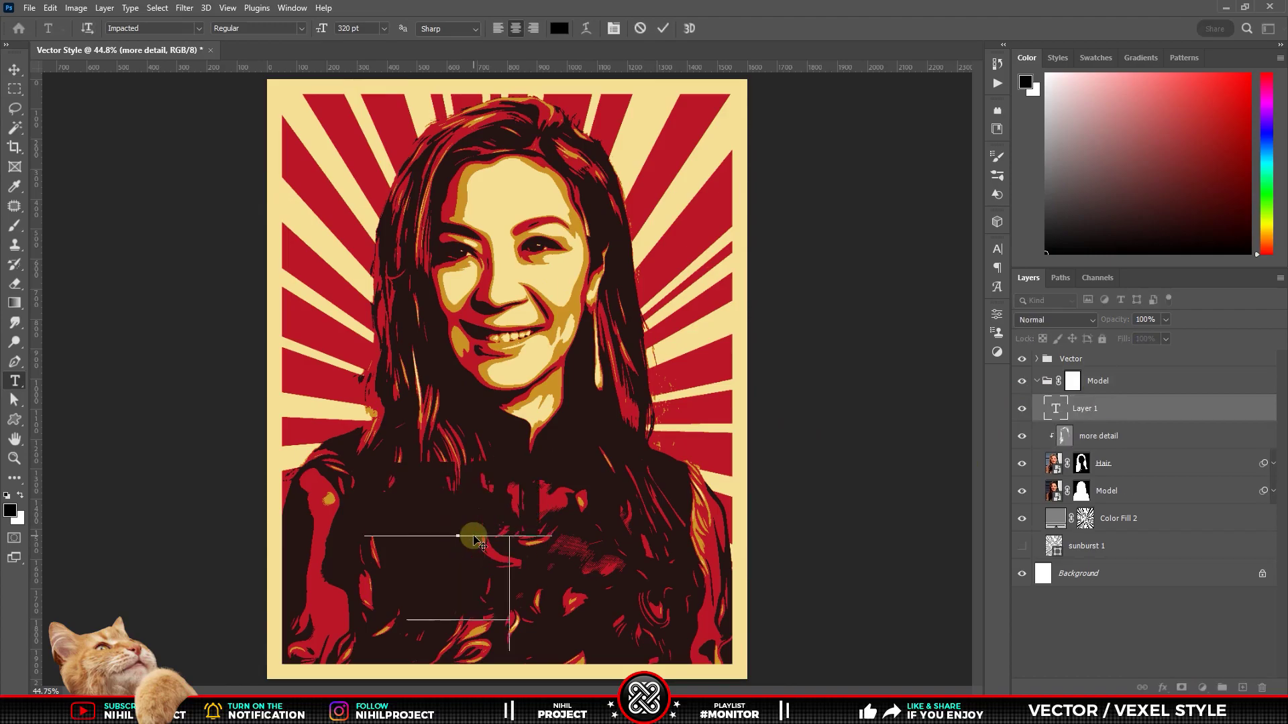
{"action": "key", "text": "ctrl+a"}
{"action": "left_click", "coordinate": [560, 28]}
{"action": "left_click", "coordinate": [676, 196]}
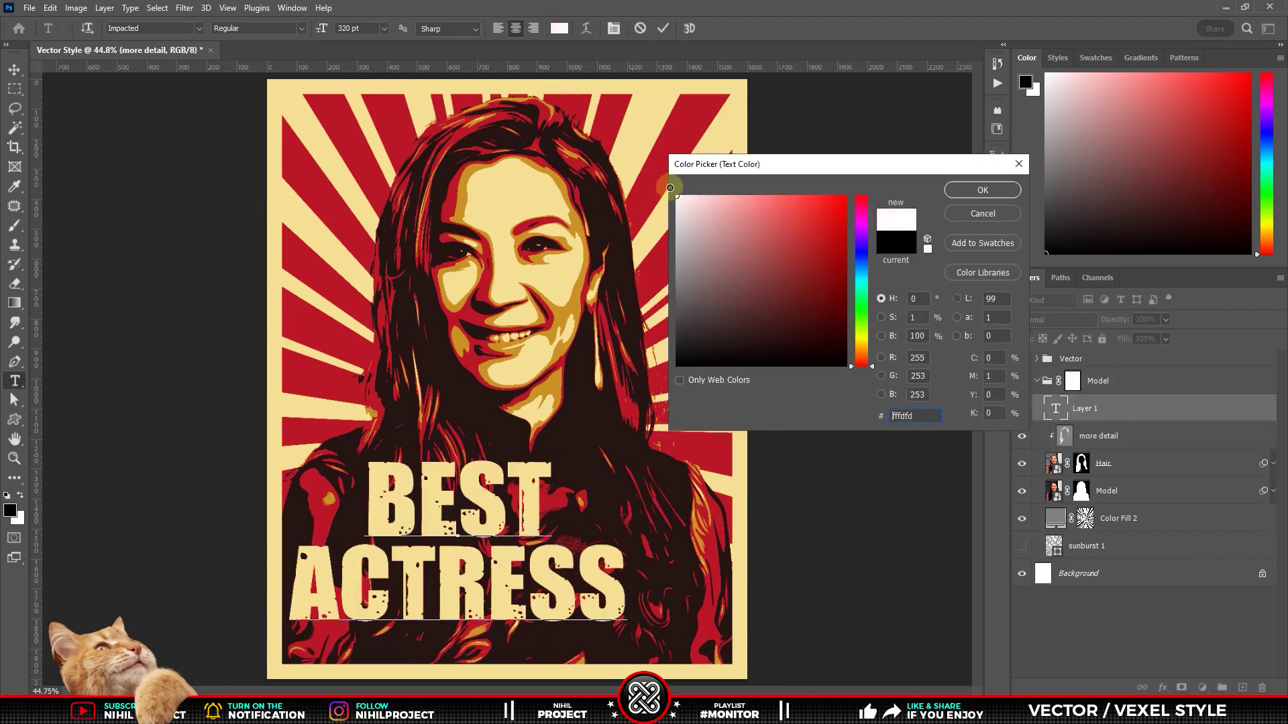
{"action": "left_click", "coordinate": [982, 190]}
{"action": "left_click_drag", "start_coordinate": [549, 565], "coordinate": [599, 571]}
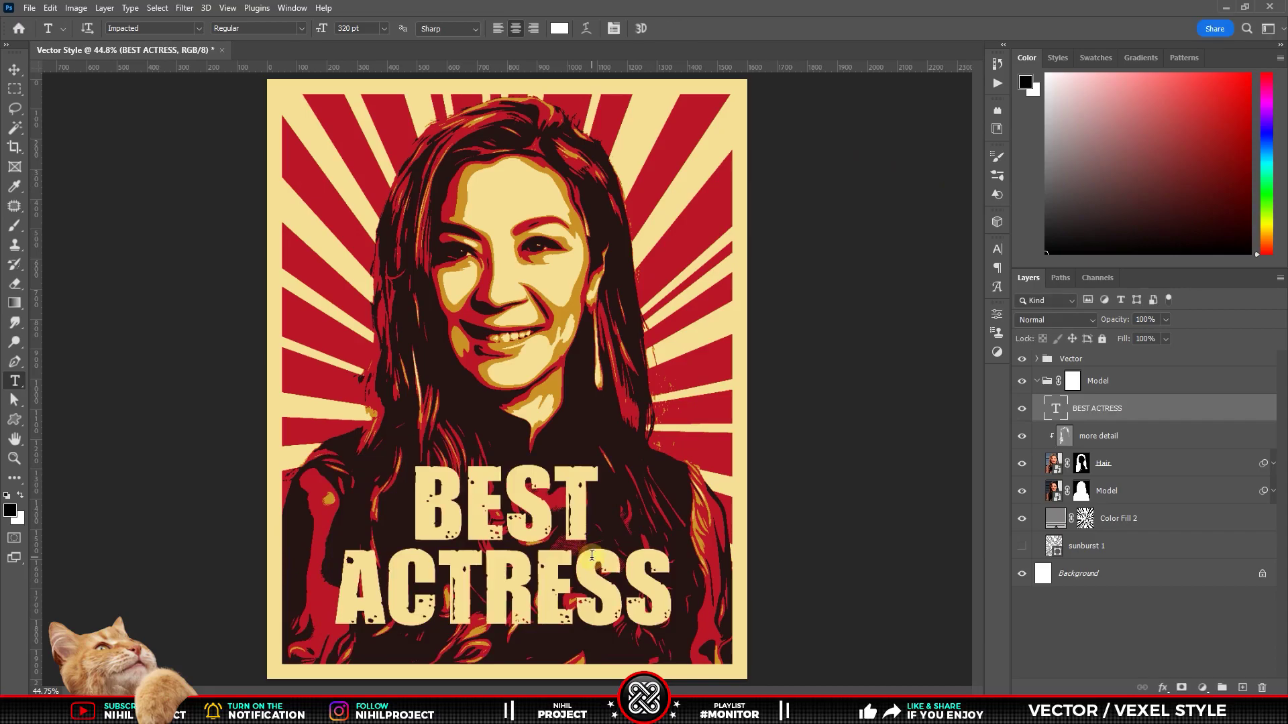
{"action": "key", "text": "Return"}
Give the title a Drop Shadow with its distance raised to 20 px.
{"action": "left_click", "coordinate": [1164, 688]}
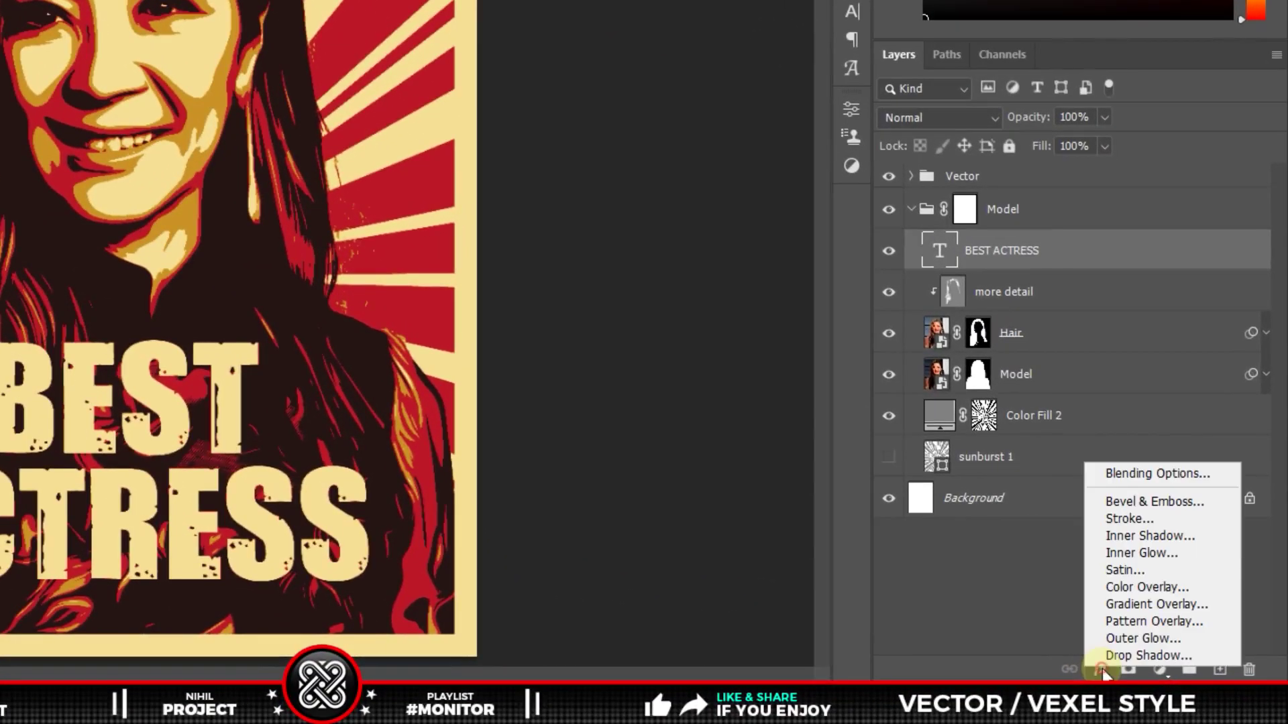
{"action": "left_click", "coordinate": [1129, 656]}
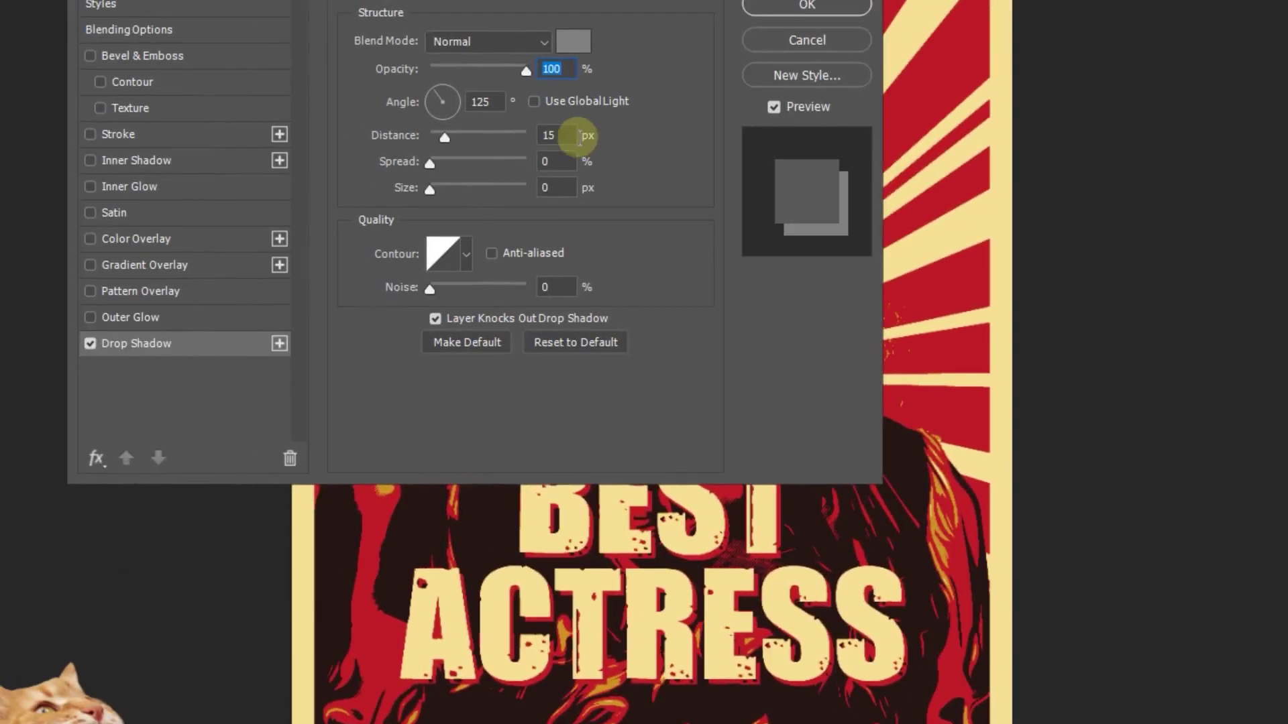
{"action": "left_click", "coordinate": [567, 135]}
{"action": "key", "text": "Up"}
{"action": "key", "text": "Up"}
{"action": "key", "text": "Up"}
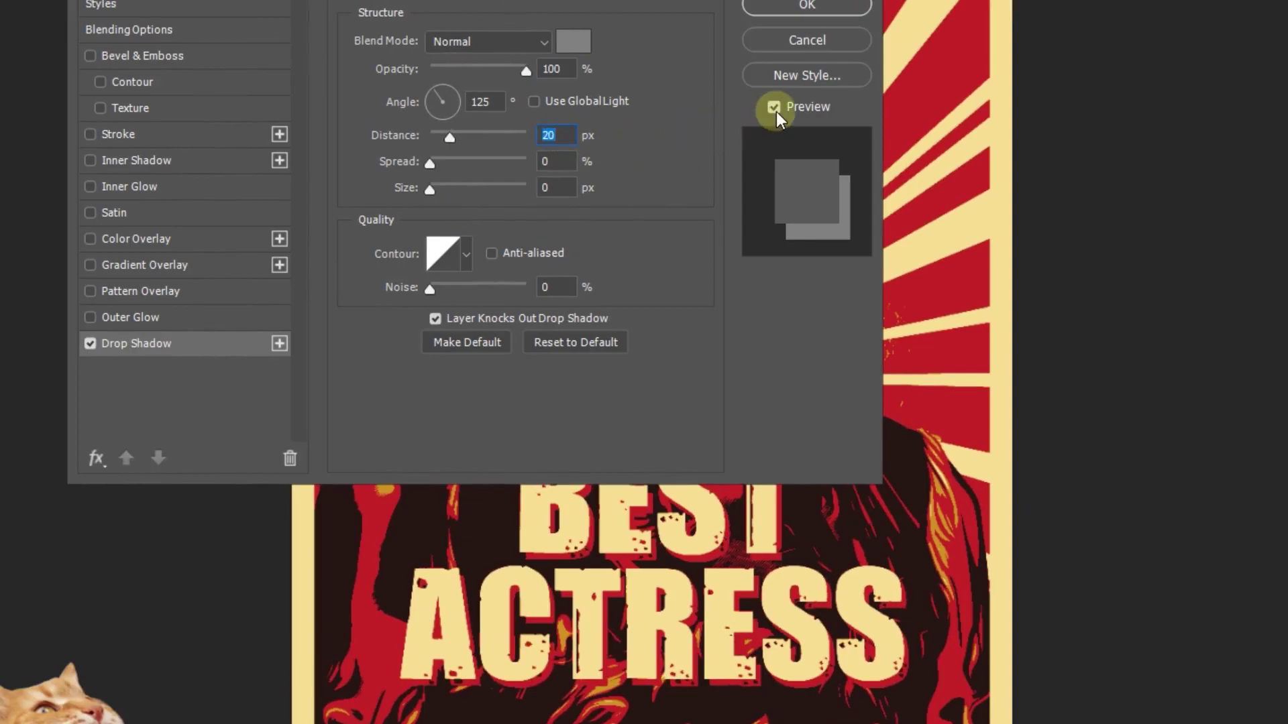
{"action": "left_click", "coordinate": [775, 110]}
{"action": "left_click", "coordinate": [813, 12]}
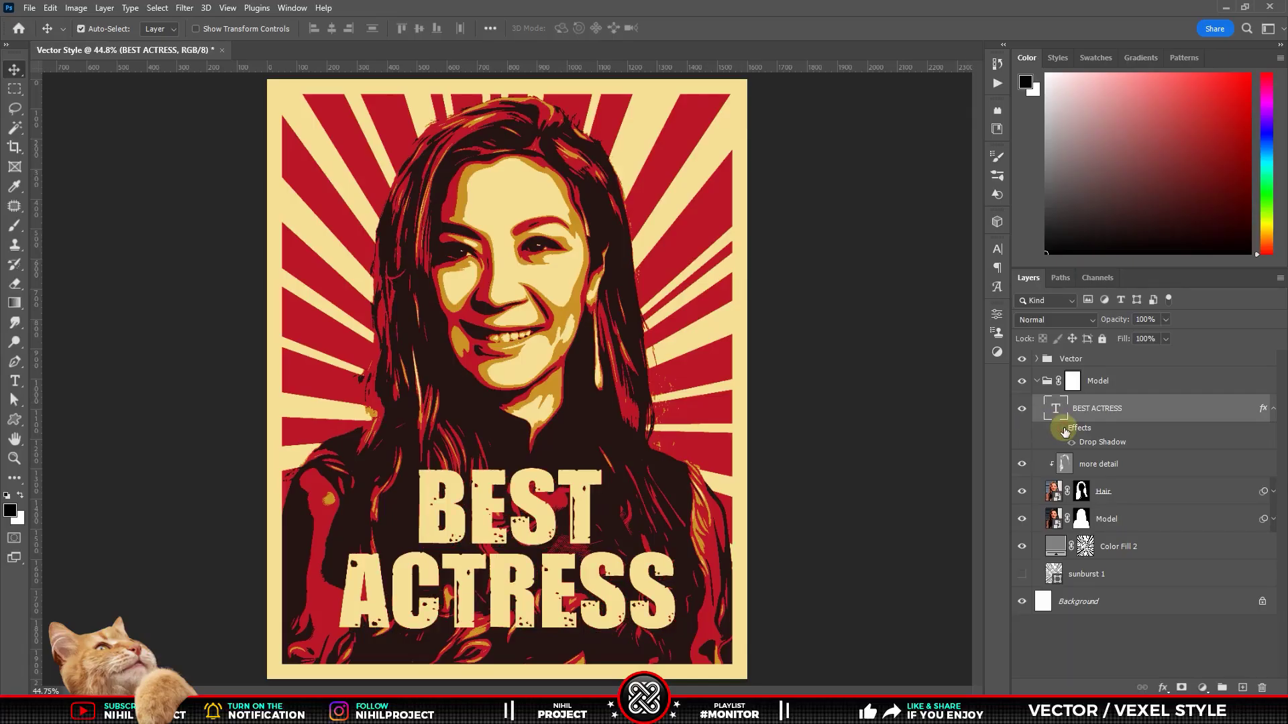
Add a new layer above the Vector group and drag Dust-Textures.jpg onto the canvas.
{"action": "left_click", "coordinate": [1273, 408]}
{"action": "left_click", "coordinate": [1038, 381]}
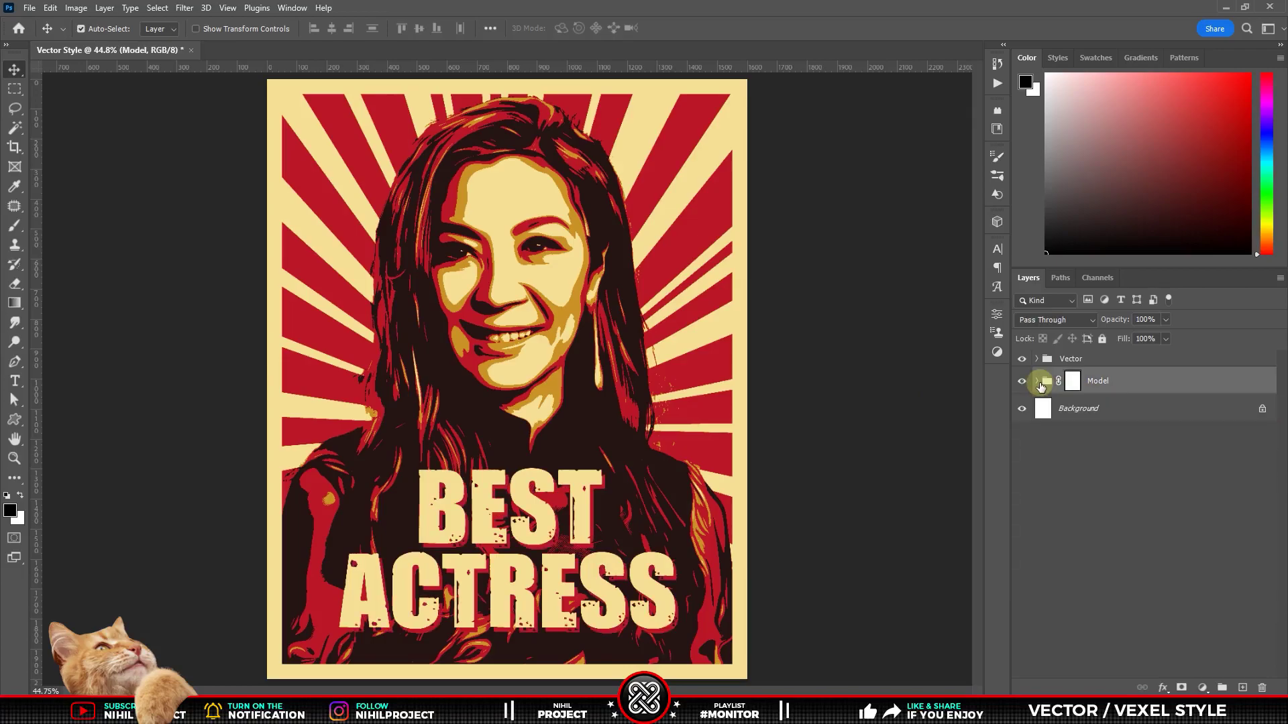
{"action": "left_click", "coordinate": [1121, 361]}
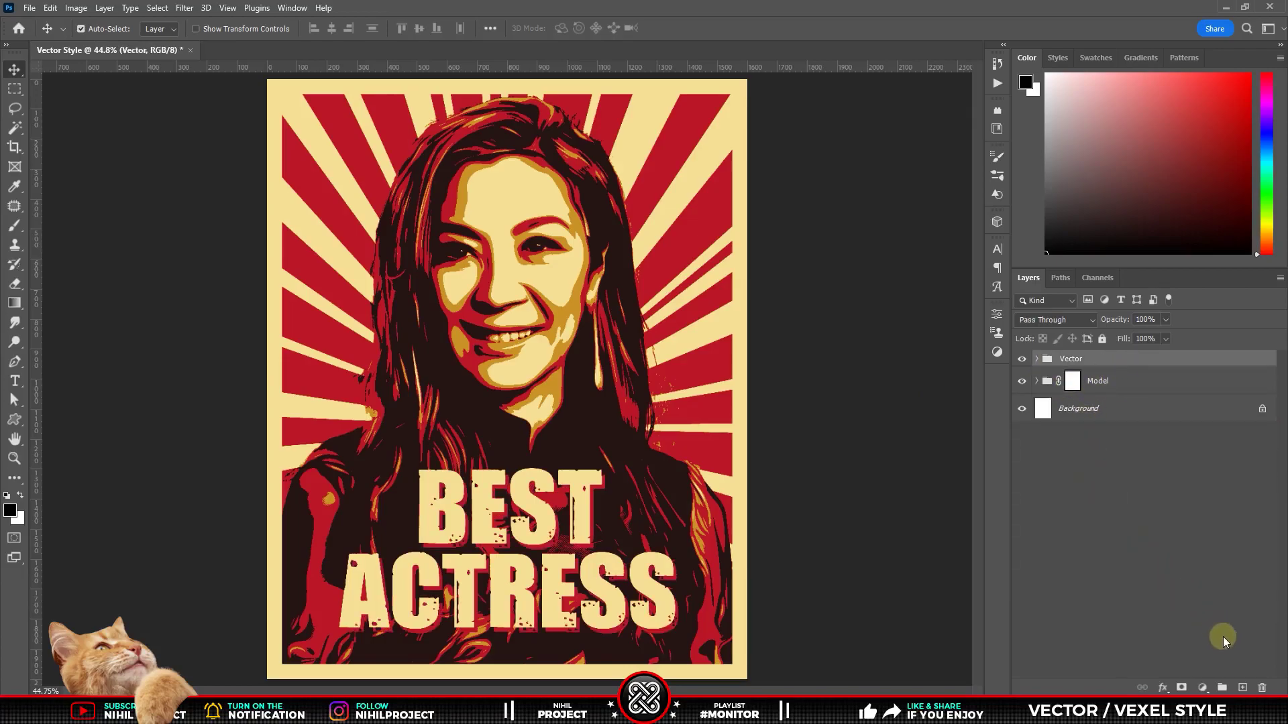
{"action": "left_click", "coordinate": [1242, 688]}
{"action": "key", "text": "alt+Tab"}
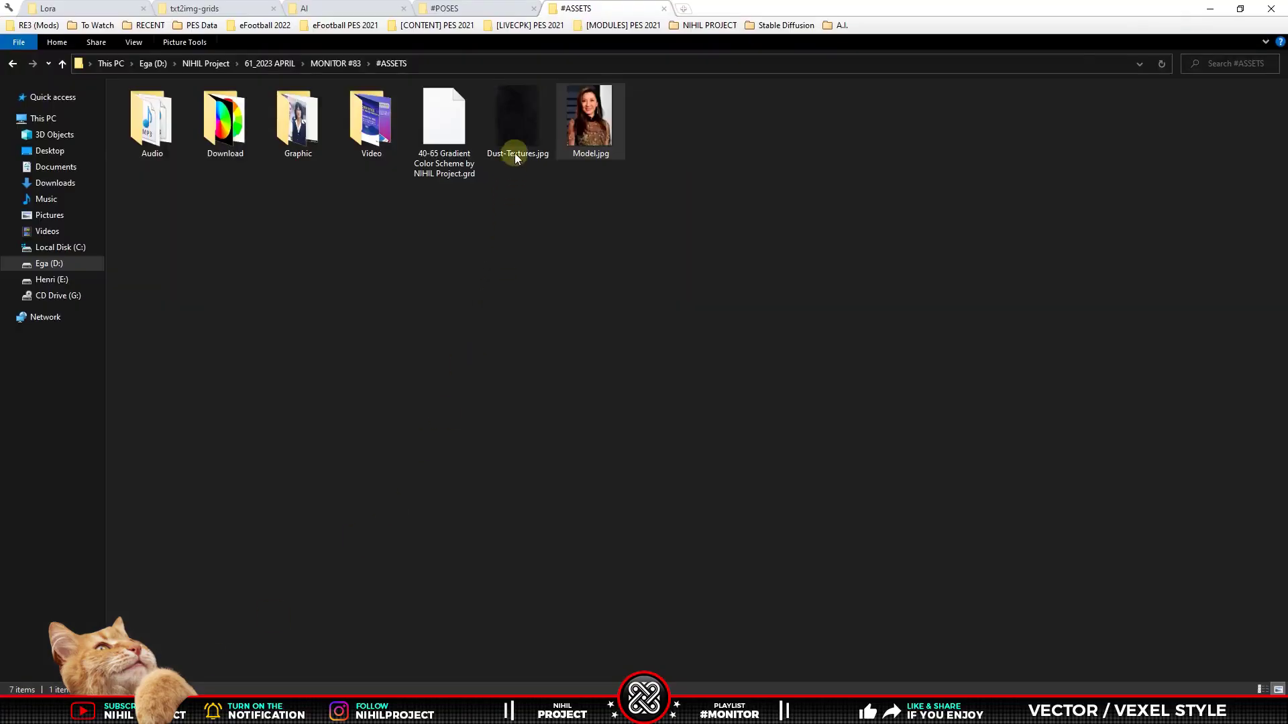
{"action": "mouse_move", "coordinate": [514, 153]}
{"action": "left_mouse_down"}
{"action": "mouse_move", "coordinate": [397, 693]}
{"action": "mouse_move", "coordinate": [498, 440]}
{"action": "left_mouse_up"}
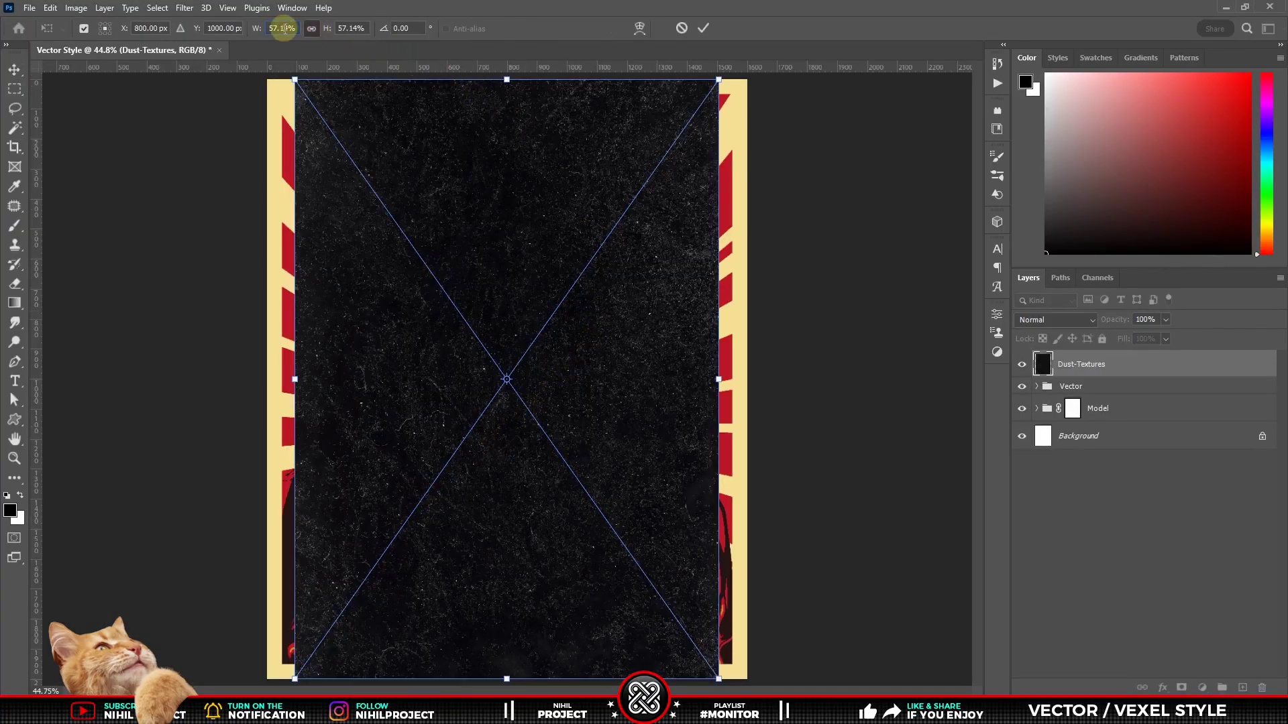
Enlarge the Dust-Textures image to 67.14%, commit it, and set its blend mode to Screen.
{"action": "key", "text": "shift+Up"}
{"action": "left_click", "coordinate": [703, 28]}
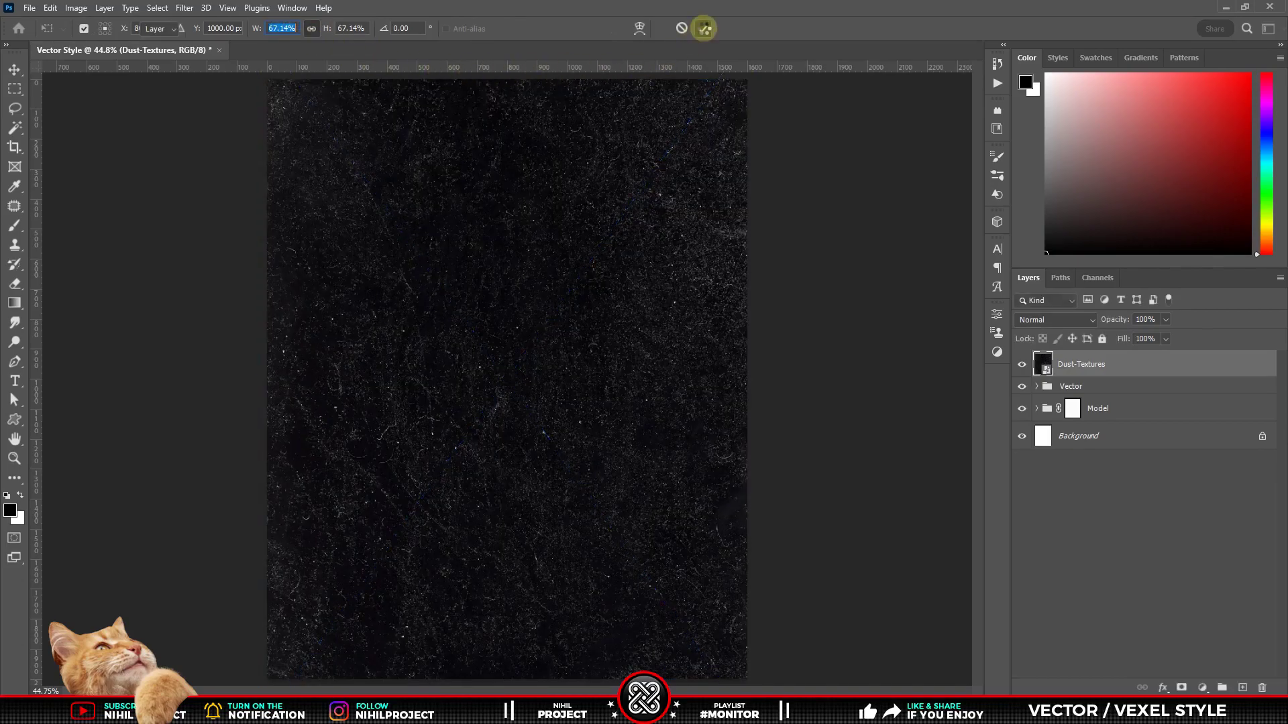
{"action": "left_click", "coordinate": [1050, 328]}
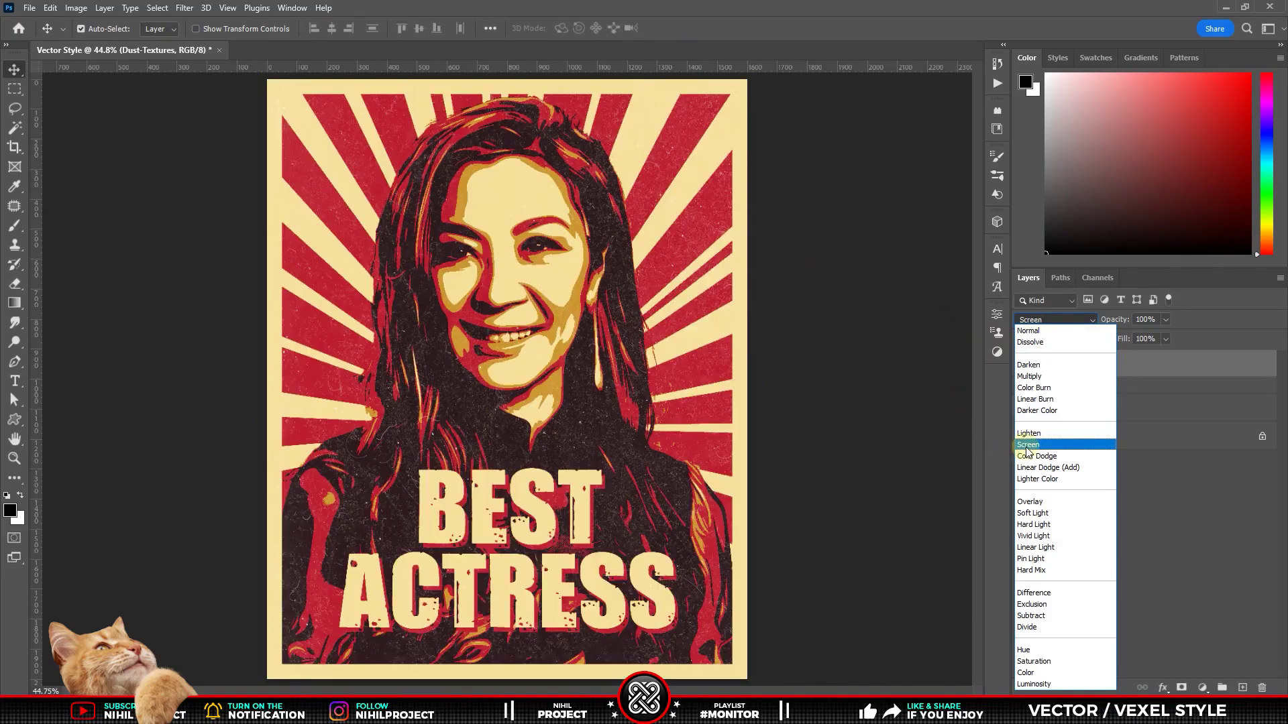
{"action": "left_click", "coordinate": [1030, 446]}
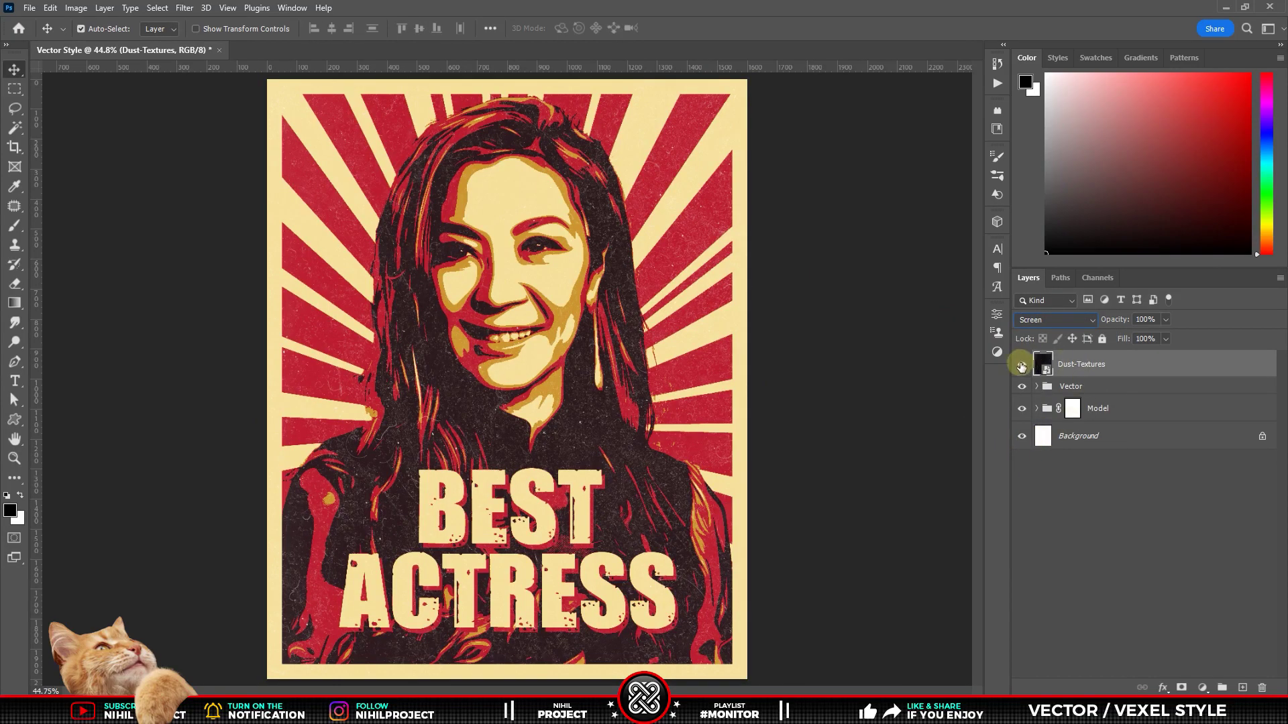
{"action": "left_click", "coordinate": [1022, 366]}
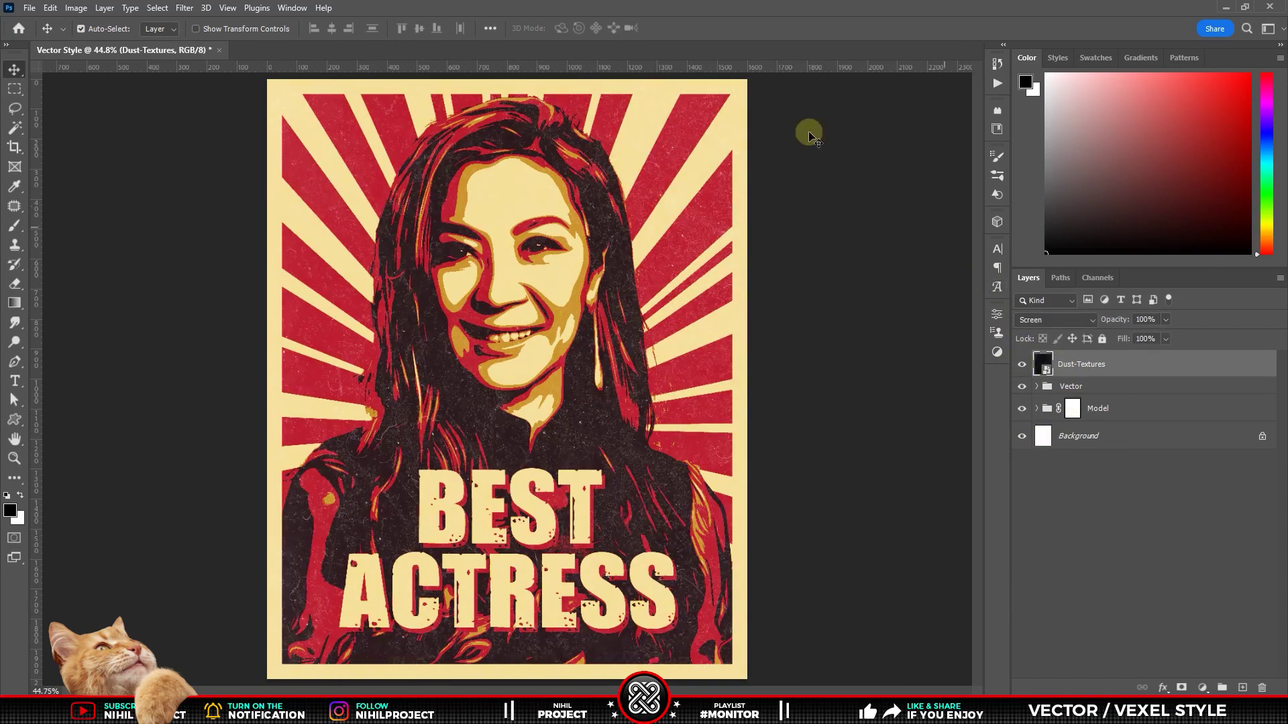